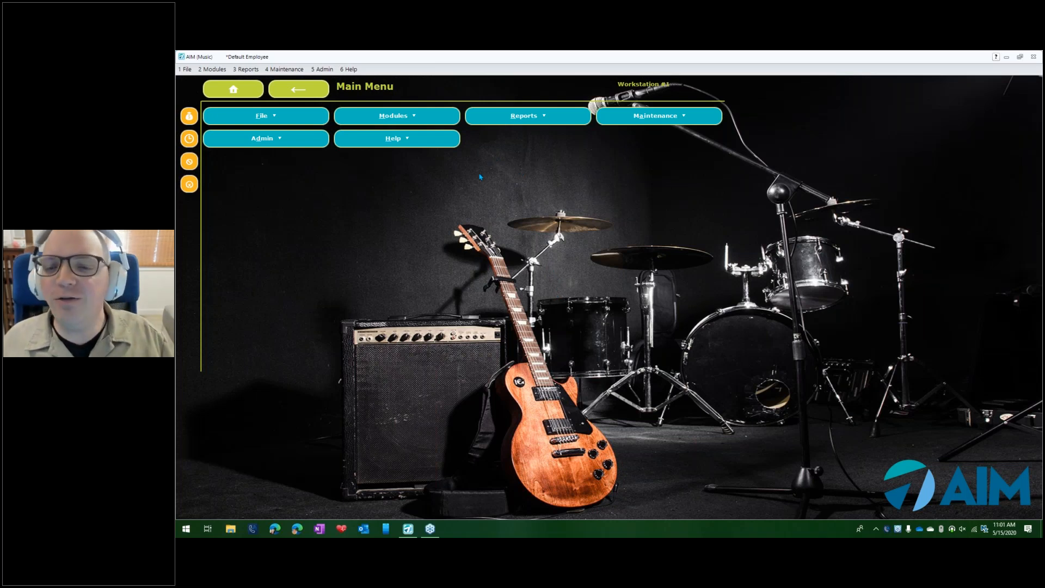
# - Open the Coast Wholesale vendor record for changes from Accounts Payable and show its details
pyautogui.click(403, 122)
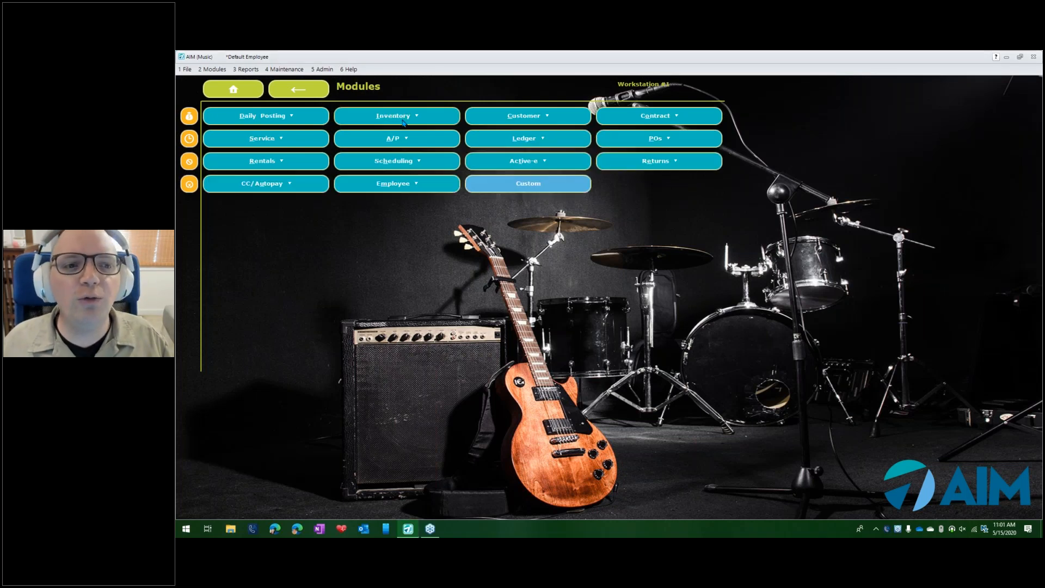
pyautogui.click(404, 139)
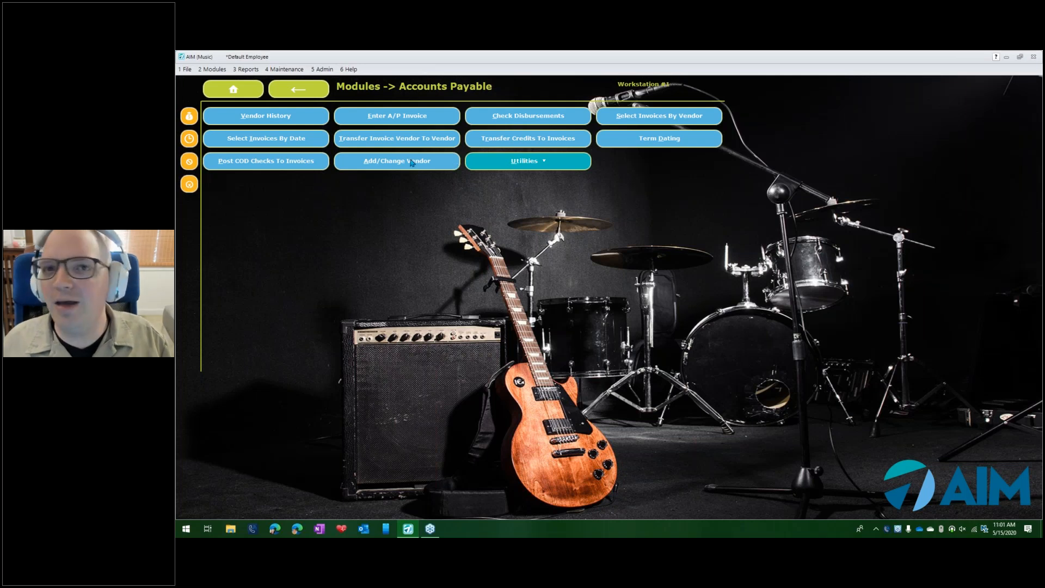
pyautogui.click(413, 163)
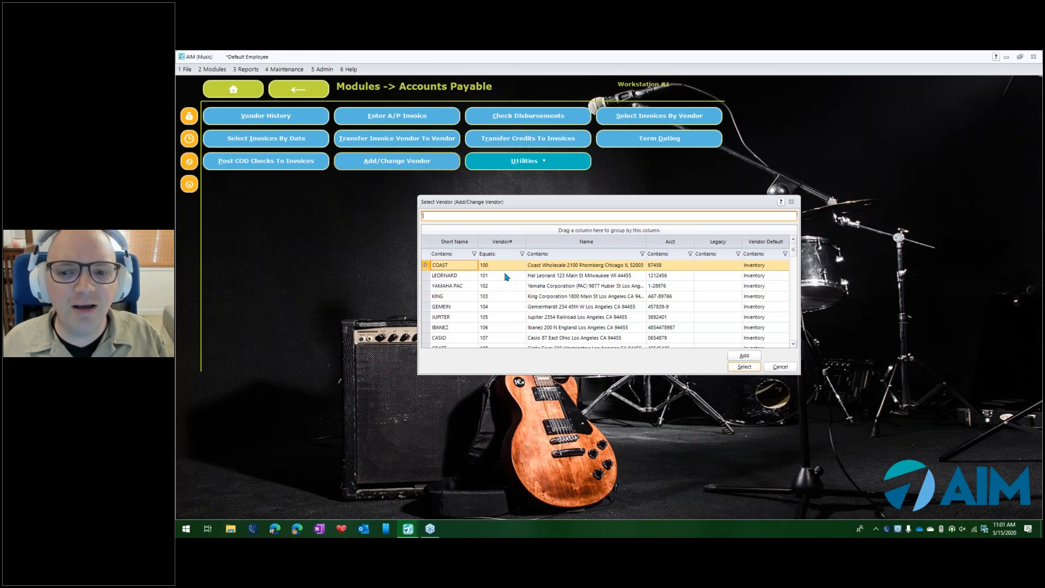
pyautogui.click(737, 367)
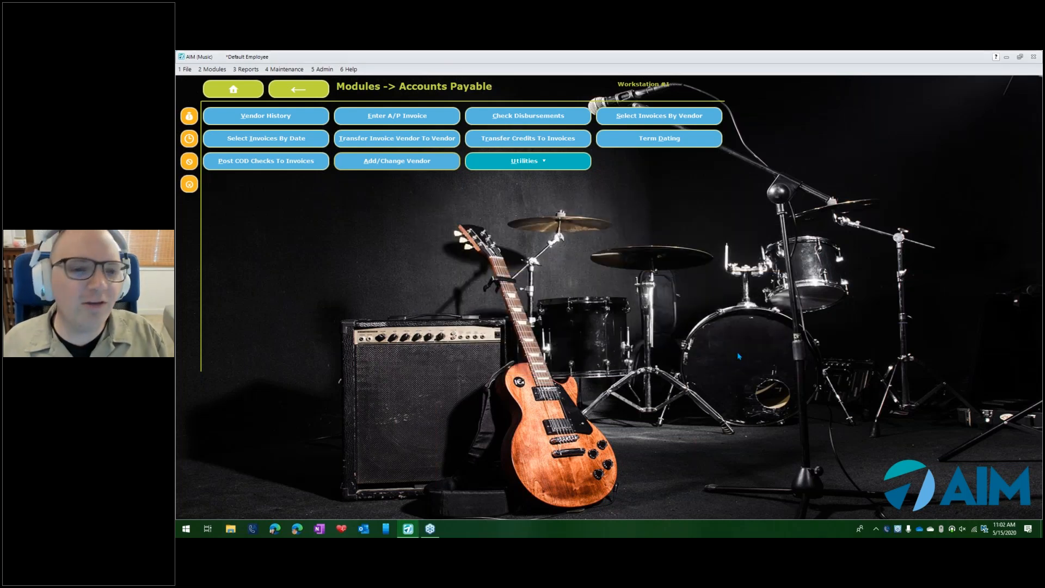
pyautogui.moveTo(648, 168); pyautogui.dragTo(630, 135)
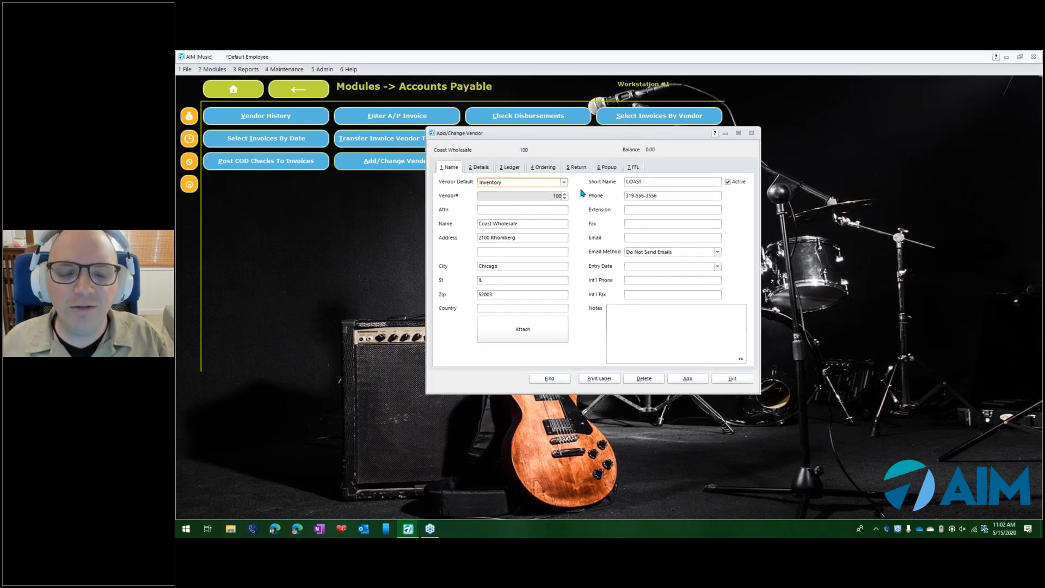
pyautogui.click(477, 168)
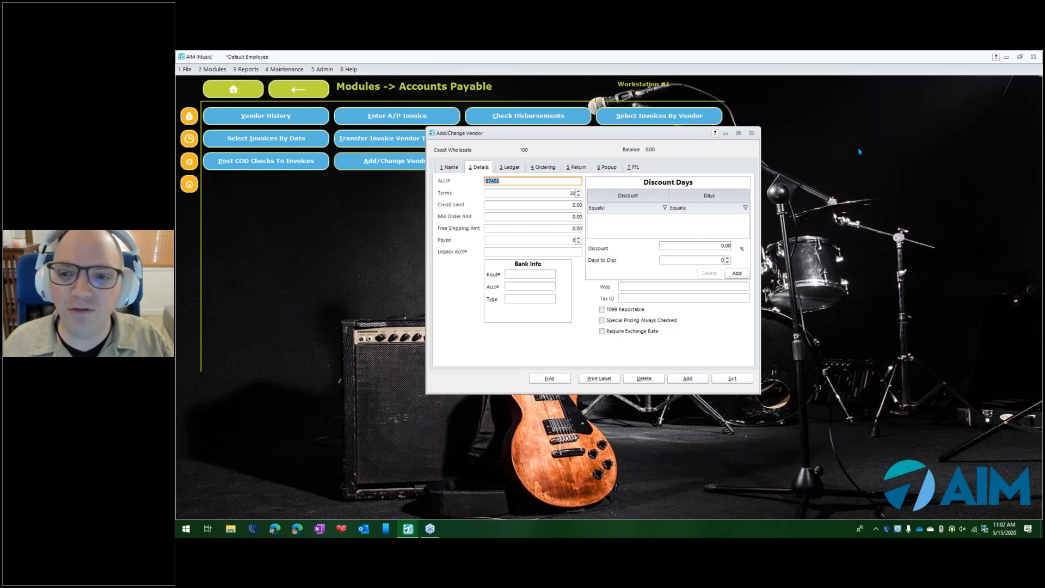
pyautogui.click(925, 211)
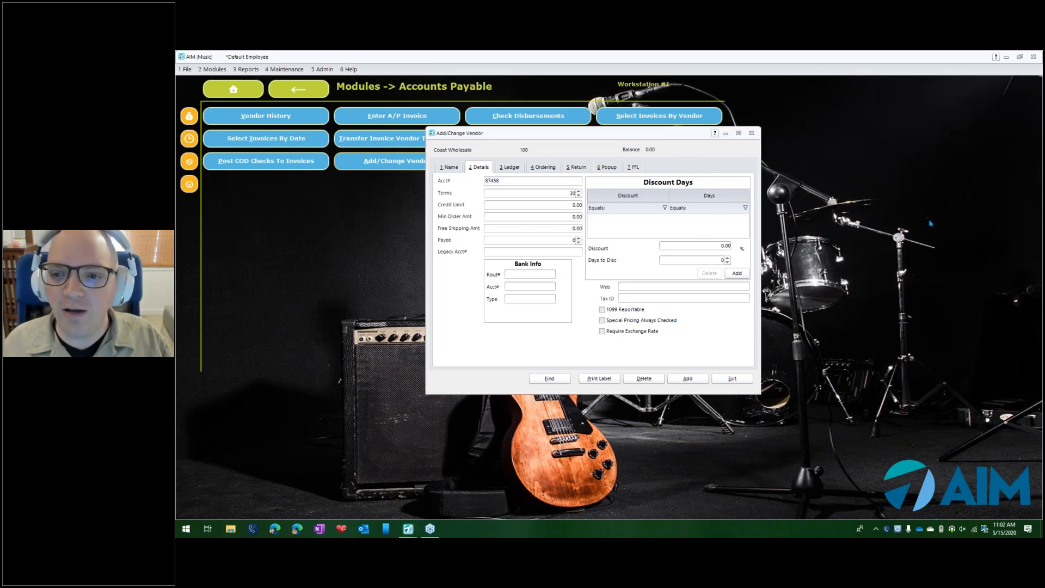
pyautogui.moveTo(623, 157)
pyautogui.mouseDown()
pyautogui.moveTo(765, 166)
pyautogui.moveTo(653, 301)
pyautogui.moveTo(599, 182)
pyautogui.mouseUp()
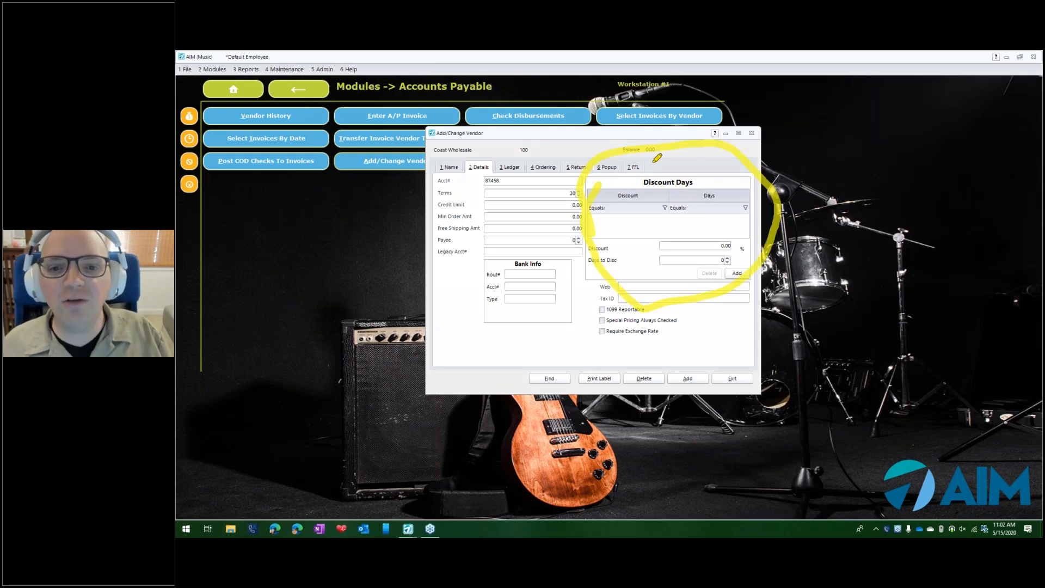
pyautogui.moveTo(650, 133)
pyautogui.mouseDown()
pyautogui.moveTo(653, 197)
pyautogui.moveTo(671, 181)
pyautogui.mouseUp()
pyautogui.click(723, 218)
pyautogui.click(650, 218)
pyautogui.moveTo(661, 235); pyautogui.dragTo(742, 249)
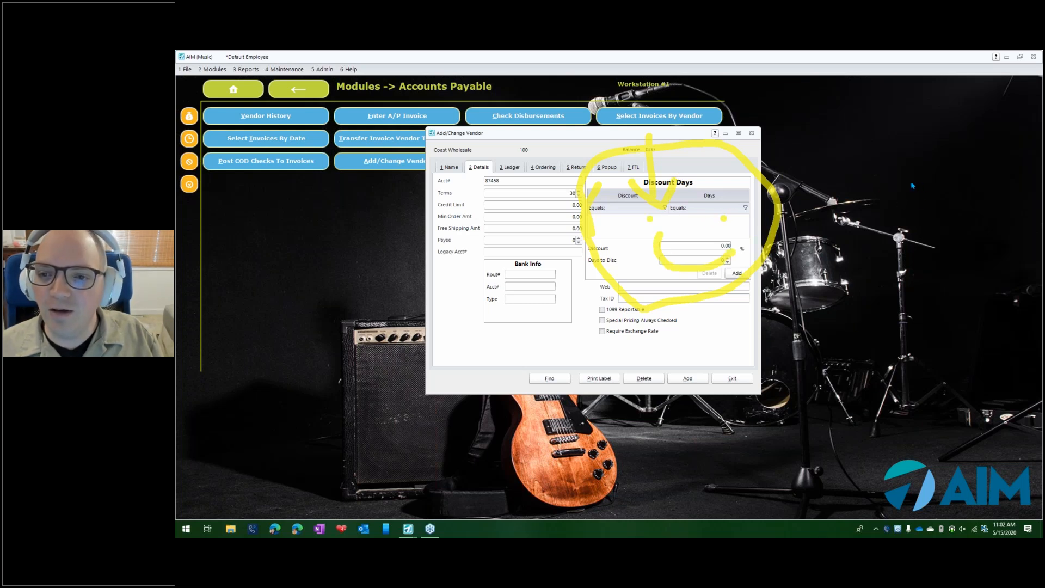
pyautogui.rightClick(904, 241)
pyautogui.click(915, 248)
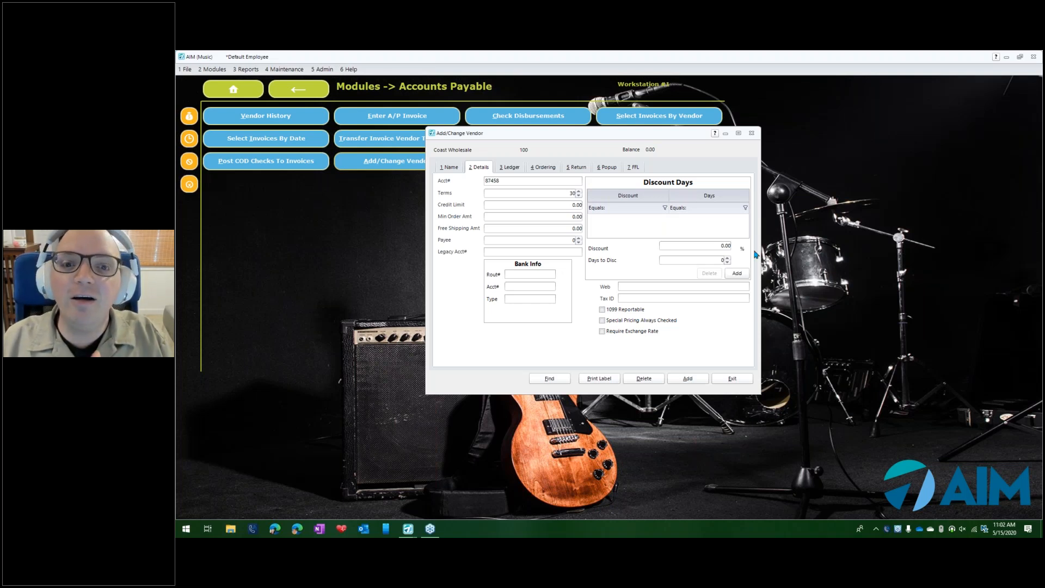
# - Save a 5% vendor discount with 10 days to discount in the Discount Days table
pyautogui.click(681, 245)
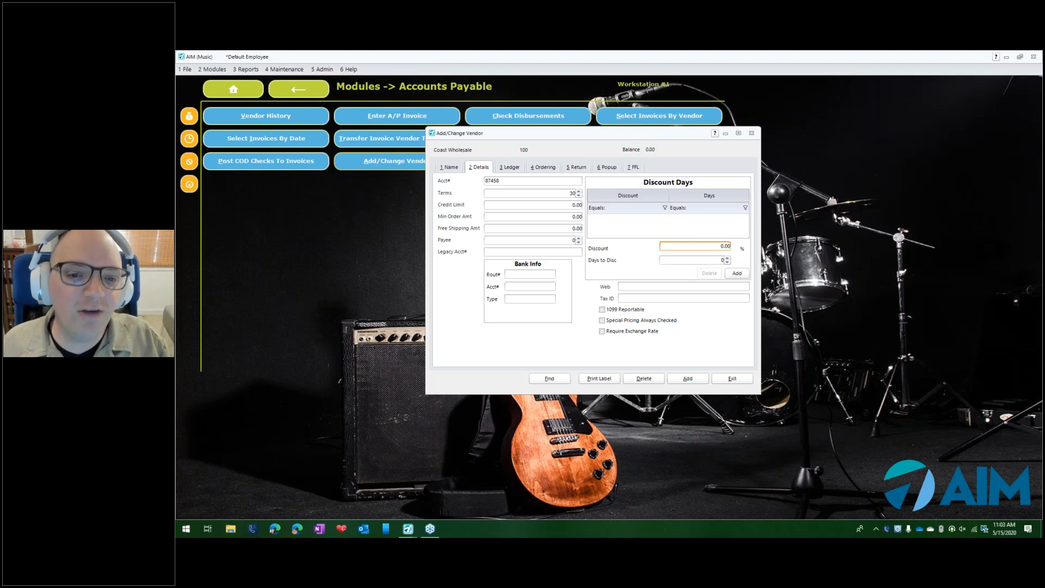
pyautogui.doubleClick(678, 245)
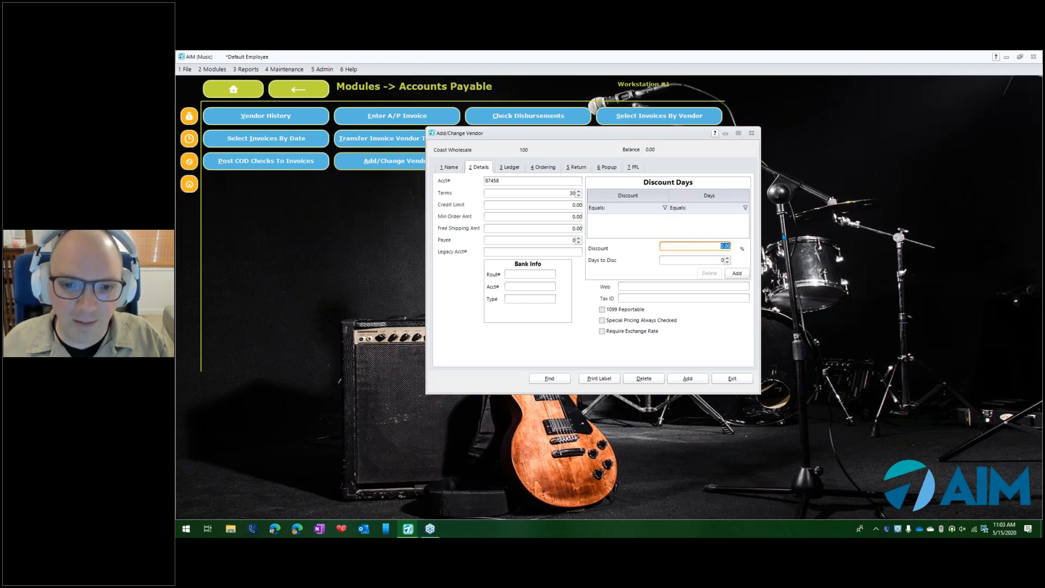
pyautogui.write('5')
pyautogui.press('Tab')
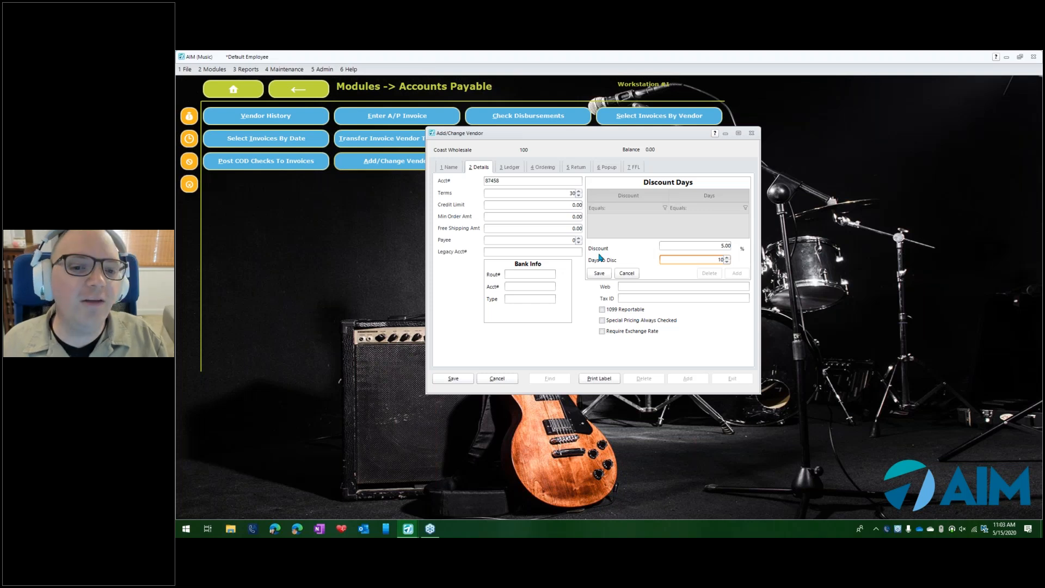
pyautogui.click(599, 273)
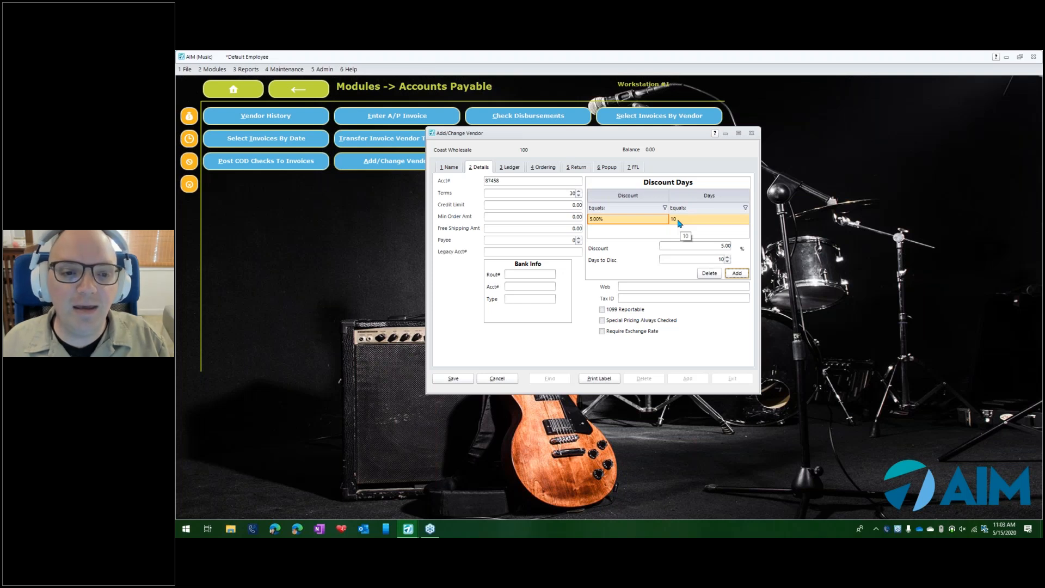
# - Change the saved discount entry to 2.5% with 20 days to discount
pyautogui.click(711, 245)
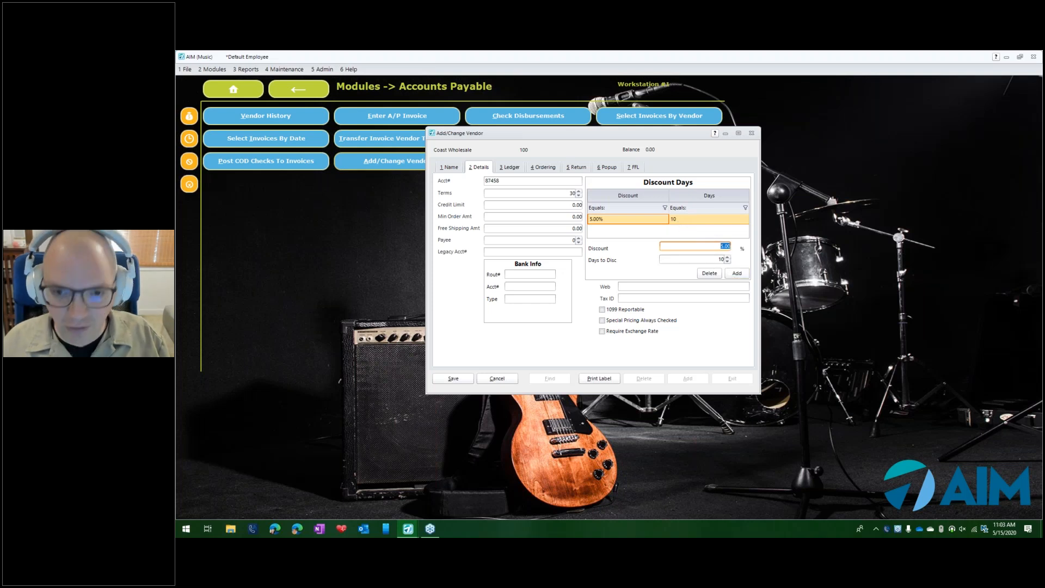
pyautogui.write('2.5')
pyautogui.press('Tab')
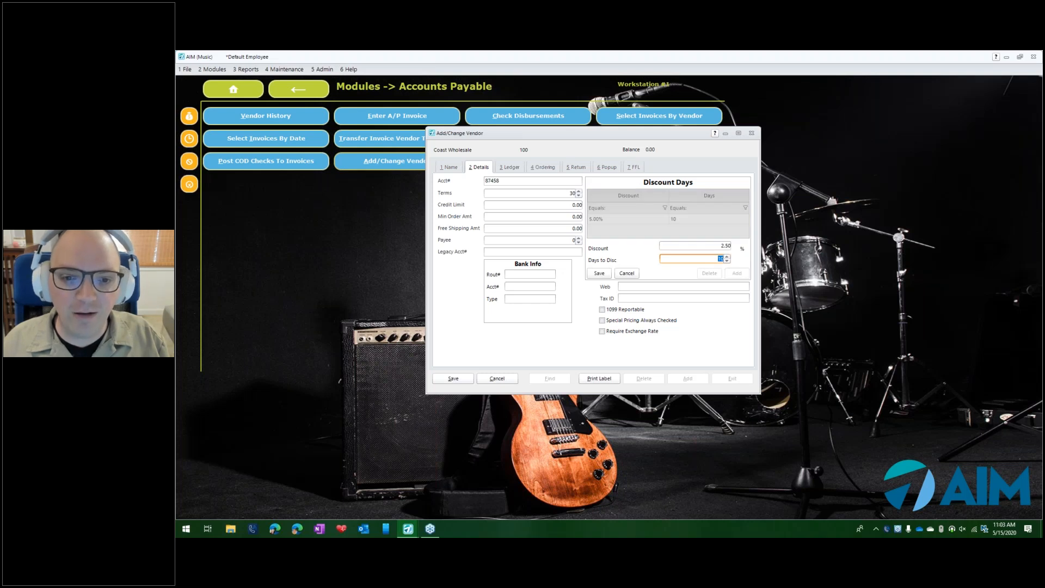
pyautogui.write('20')
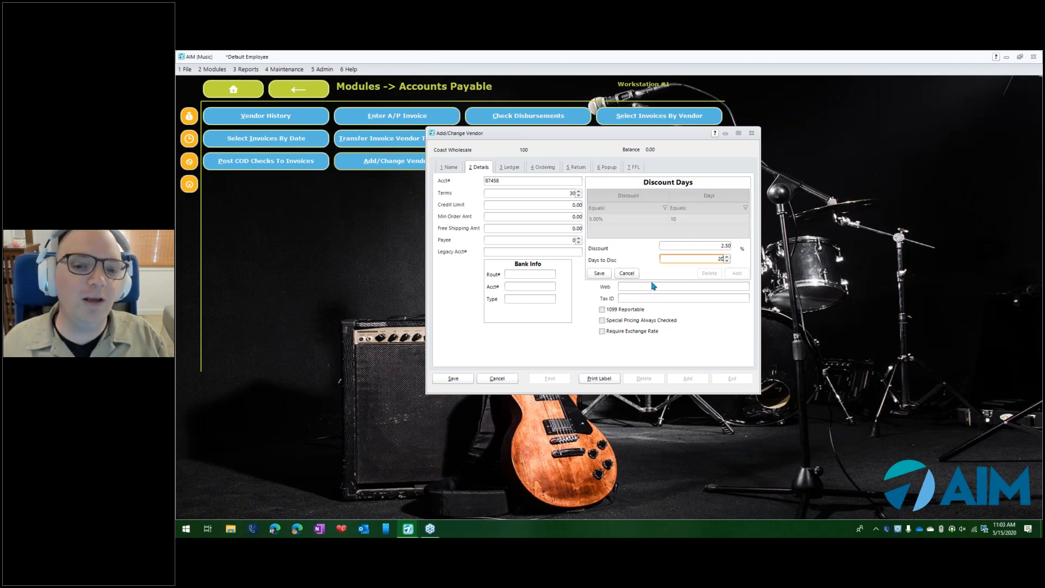
pyautogui.click(549, 193)
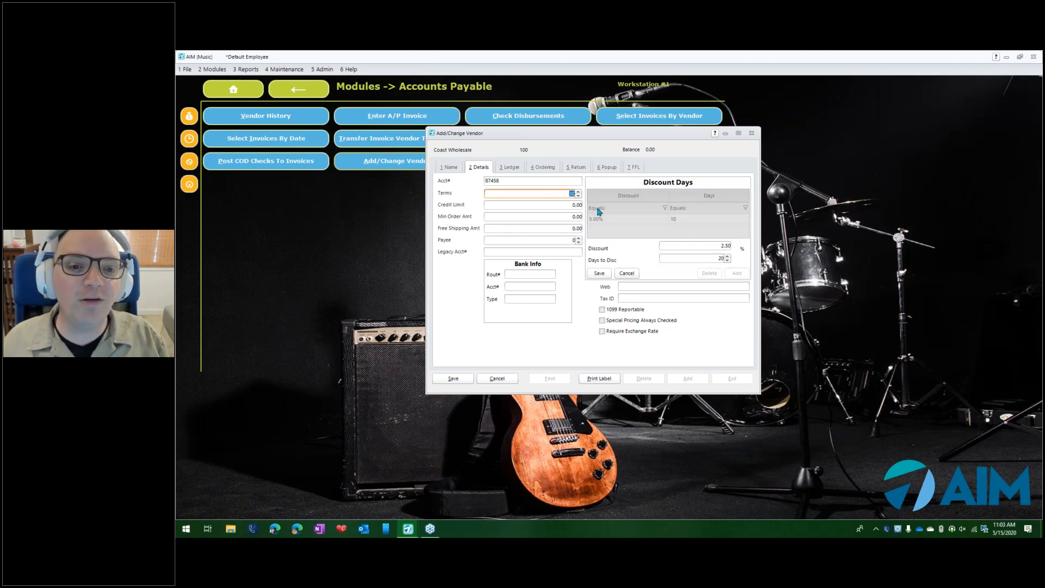
pyautogui.click(600, 273)
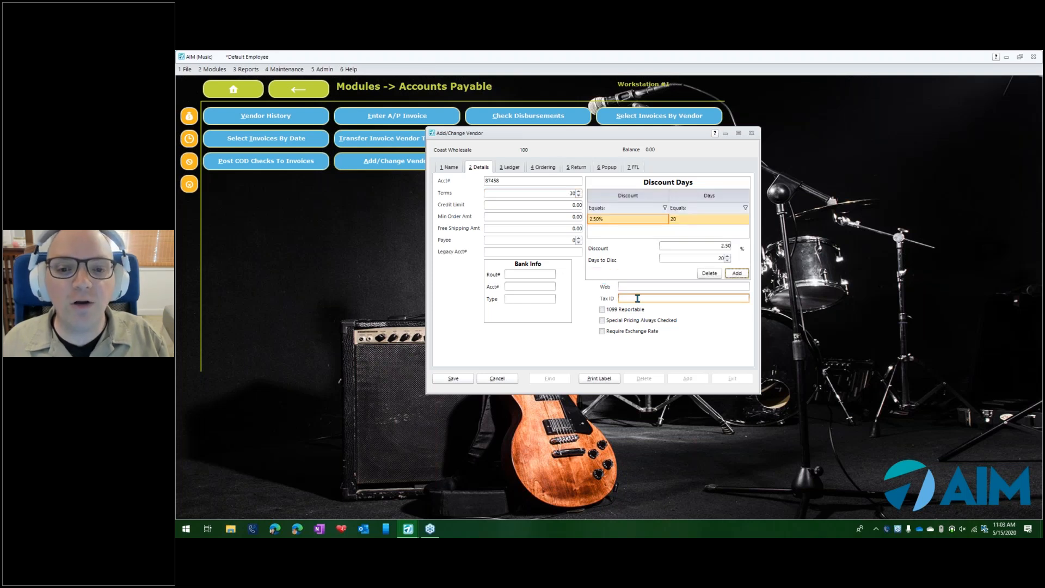
# - Add a second discount entry of 5% with 10 days to discount, and save and close the vendor record
pyautogui.click(736, 273)
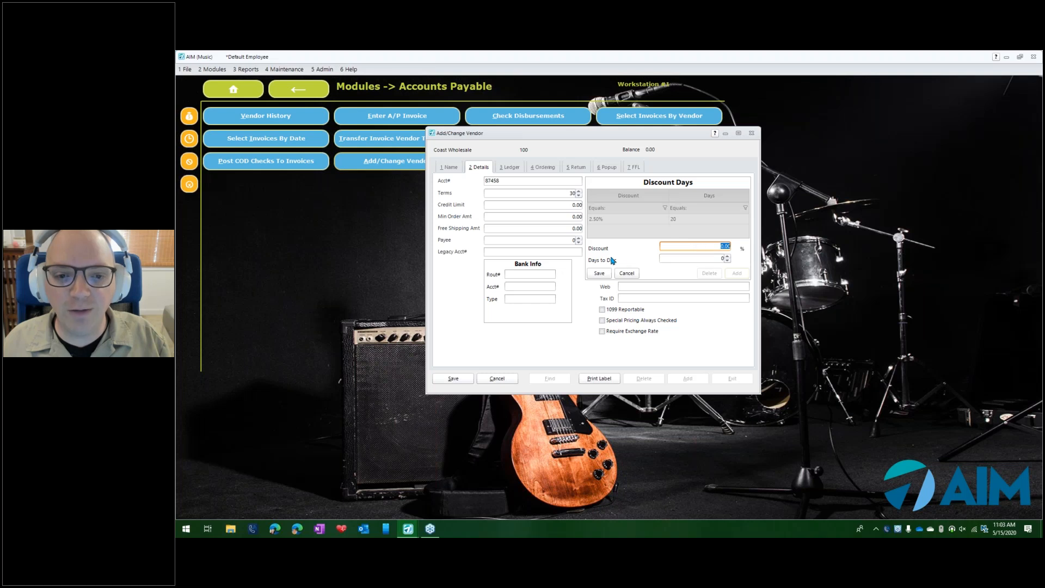
pyautogui.write('5')
pyautogui.press('Tab')
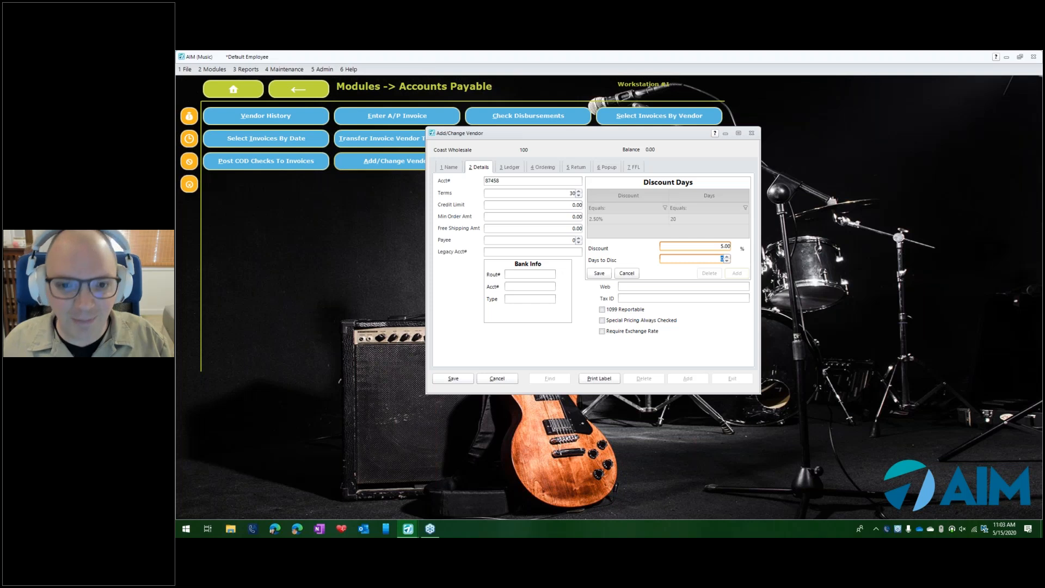
pyautogui.write('10')
pyautogui.click(593, 273)
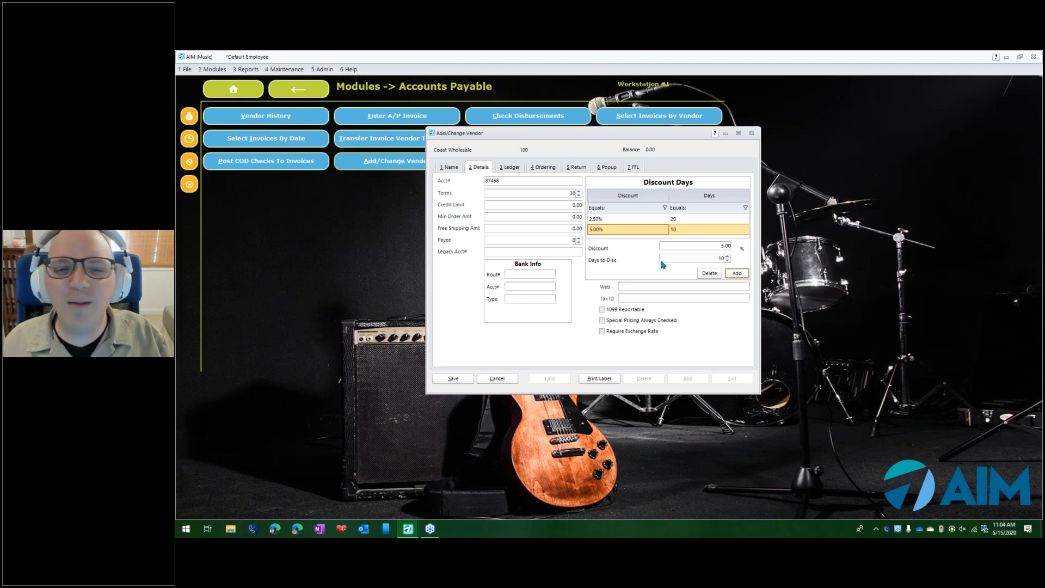
pyautogui.click(458, 378)
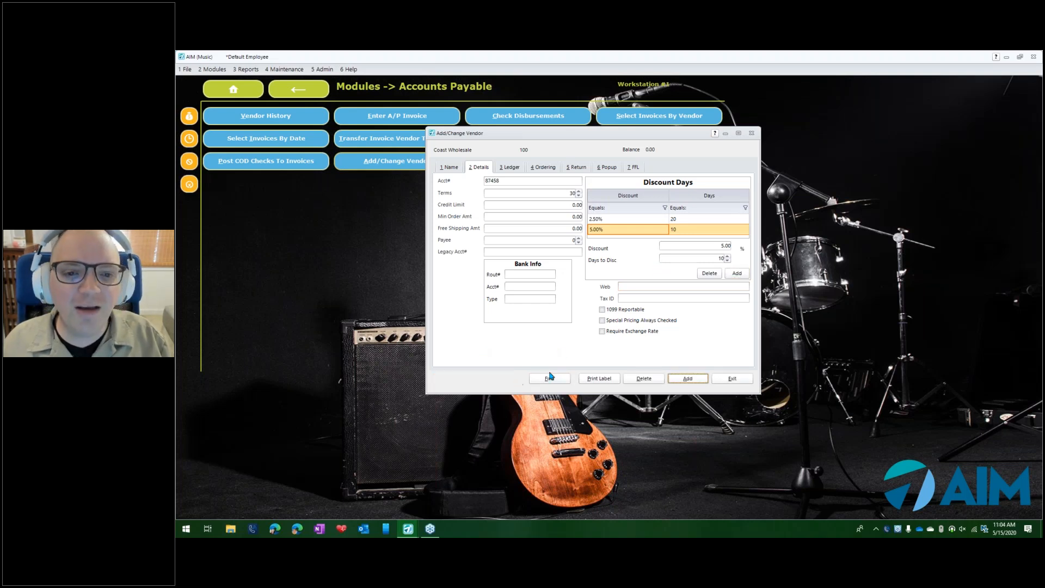
pyautogui.click(719, 378)
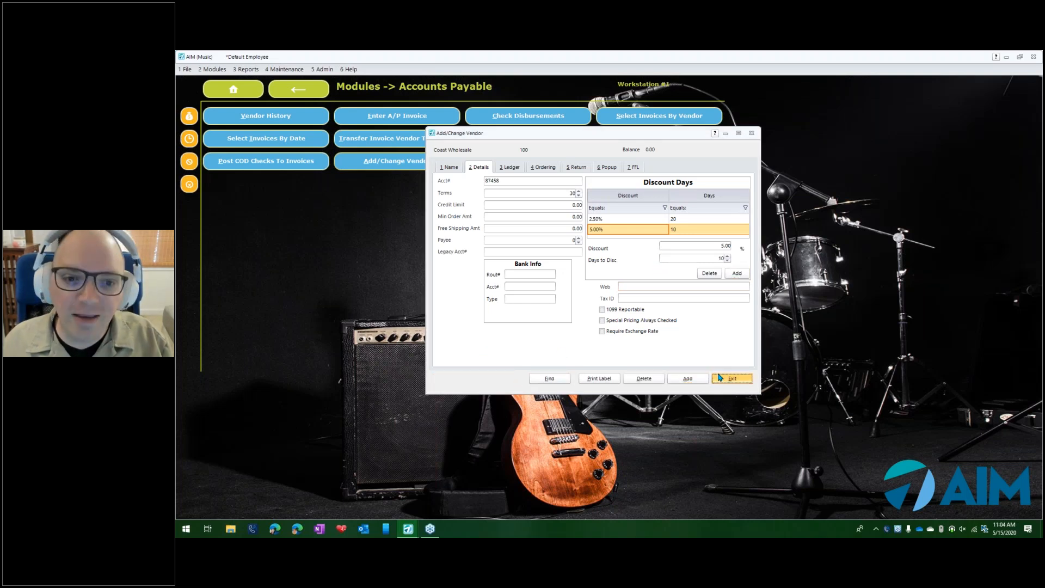
# - Start an A/P invoice for Coast Wholesale dated 5/15/2020 with invoice number 12345, accepting the default terms
pyautogui.click(380, 121)
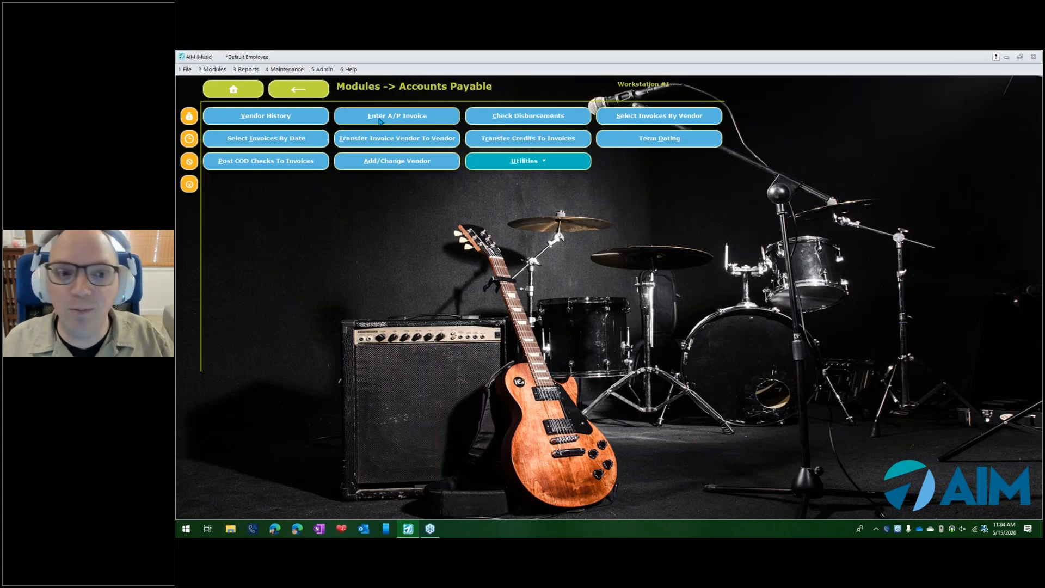
pyautogui.press('Return')
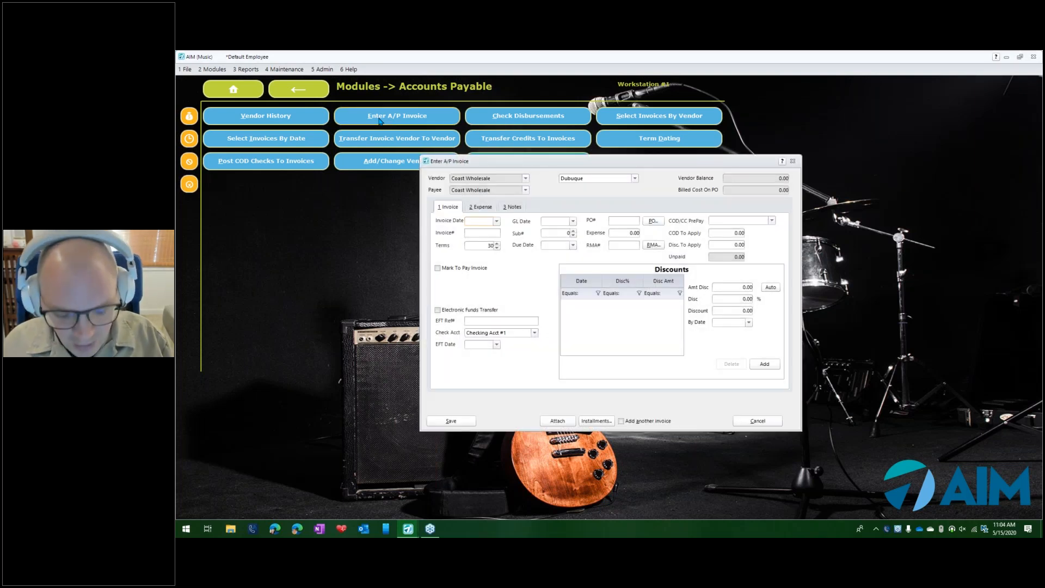
pyautogui.press('space')
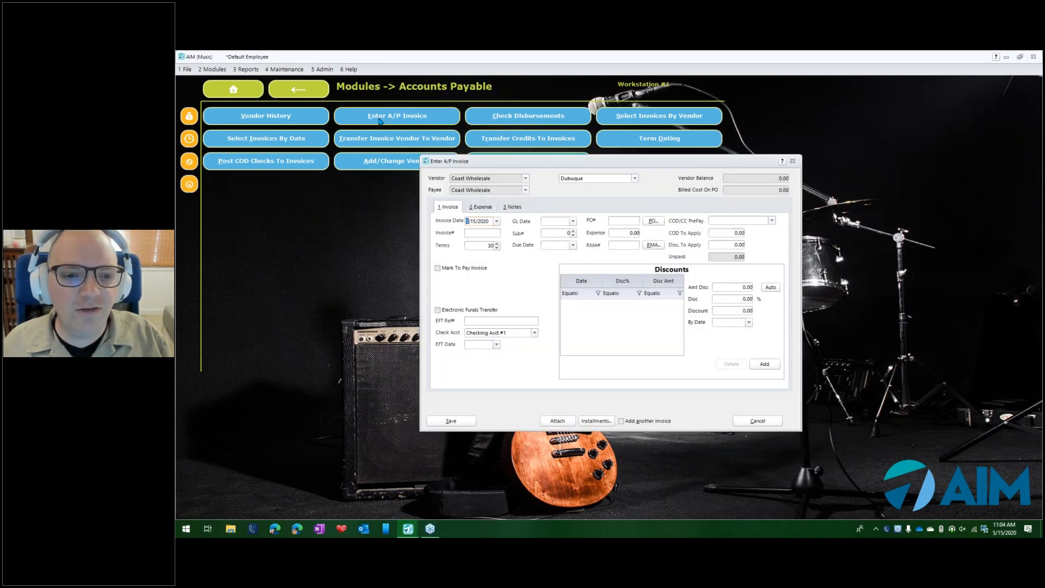
pyautogui.press('Tab')
pyautogui.write('12345')
pyautogui.press('Tab')
pyautogui.press('Tab')
pyautogui.press('Tab')
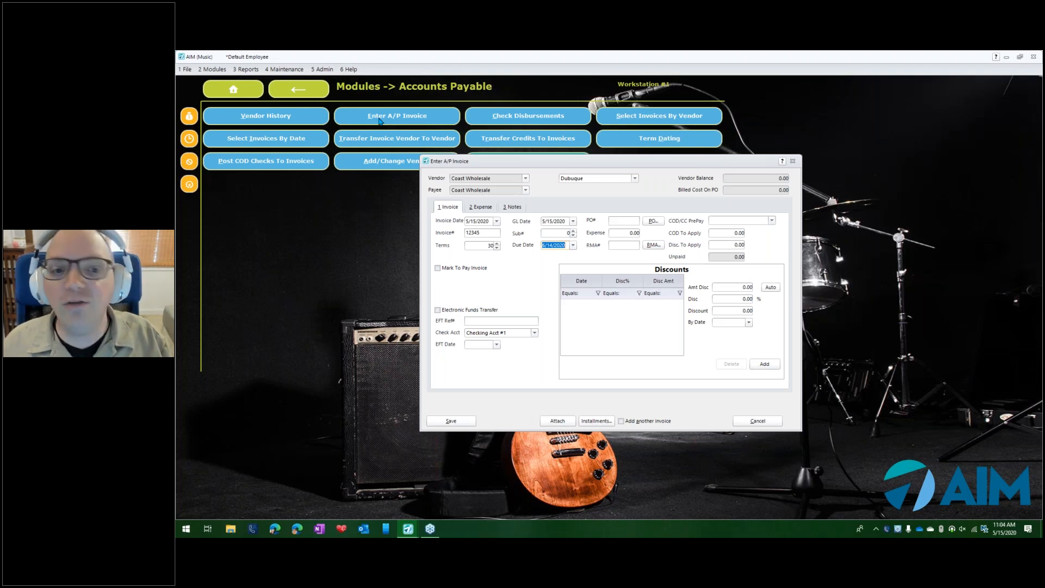
# - Set the invoice's expense amount to 1000, leaving the PO and RMA numbers blank
pyautogui.press('Tab')
pyautogui.press('Tab')
pyautogui.press('Tab')
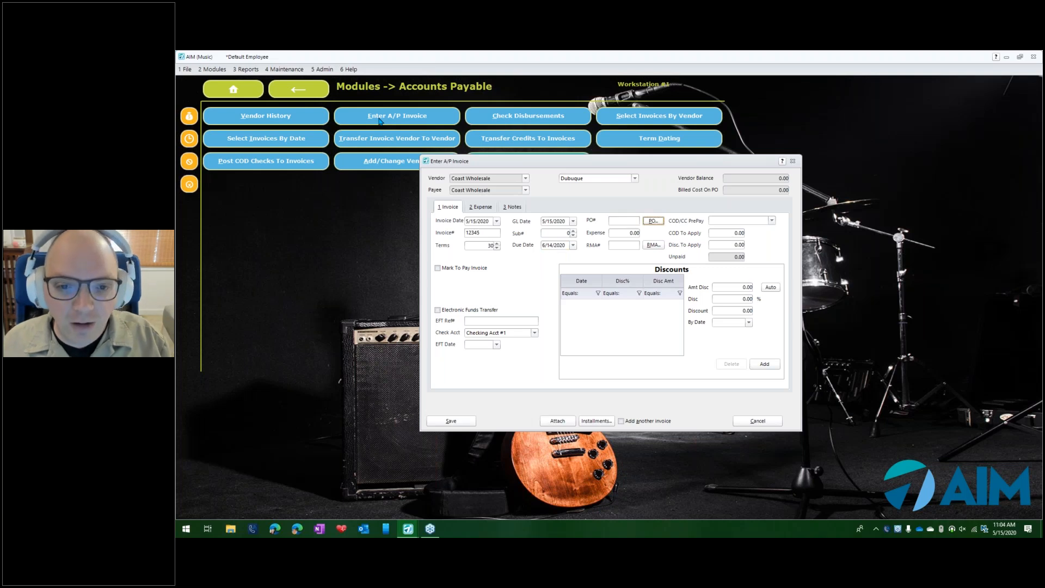
pyautogui.write('1000')
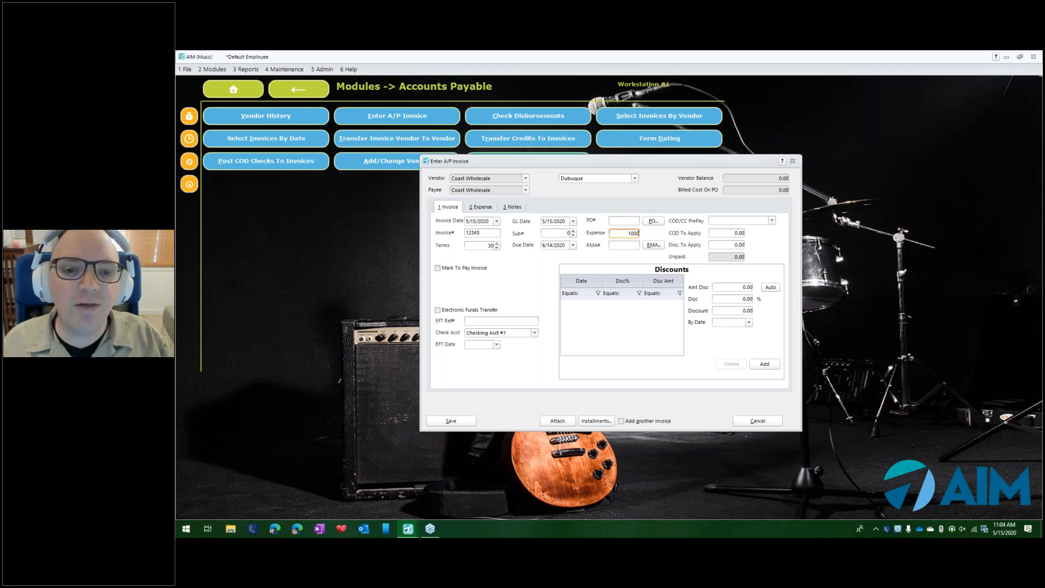
pyautogui.press('Tab')
pyautogui.press('Tab')
pyautogui.press('Tab')
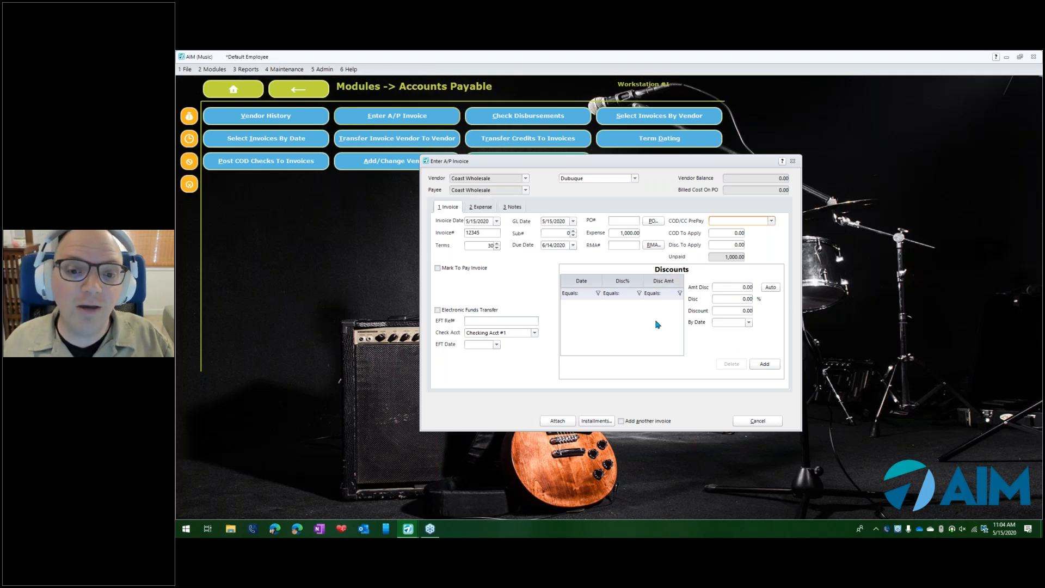
# - Set the invoice's discountable amount to 900 and generate the vendor's discounts automatically
pyautogui.moveTo(660, 164); pyautogui.dragTo(604, 112)
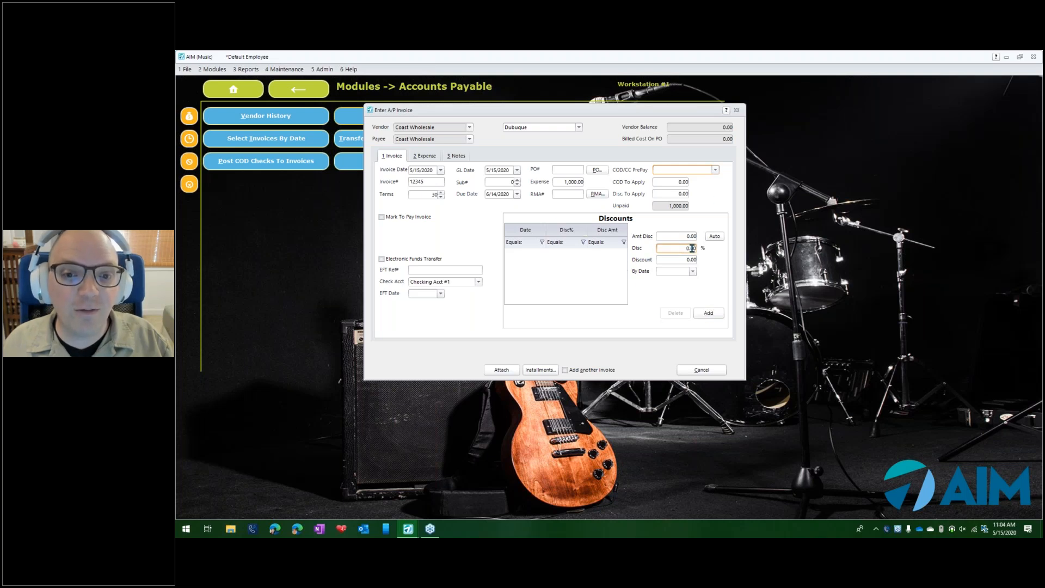
pyautogui.click(713, 237)
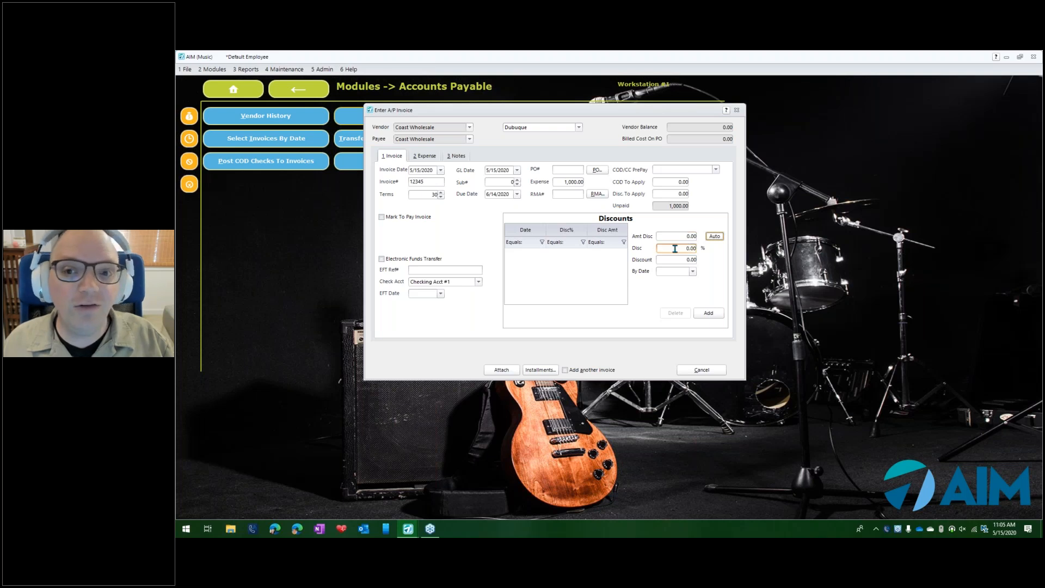
pyautogui.click(559, 181)
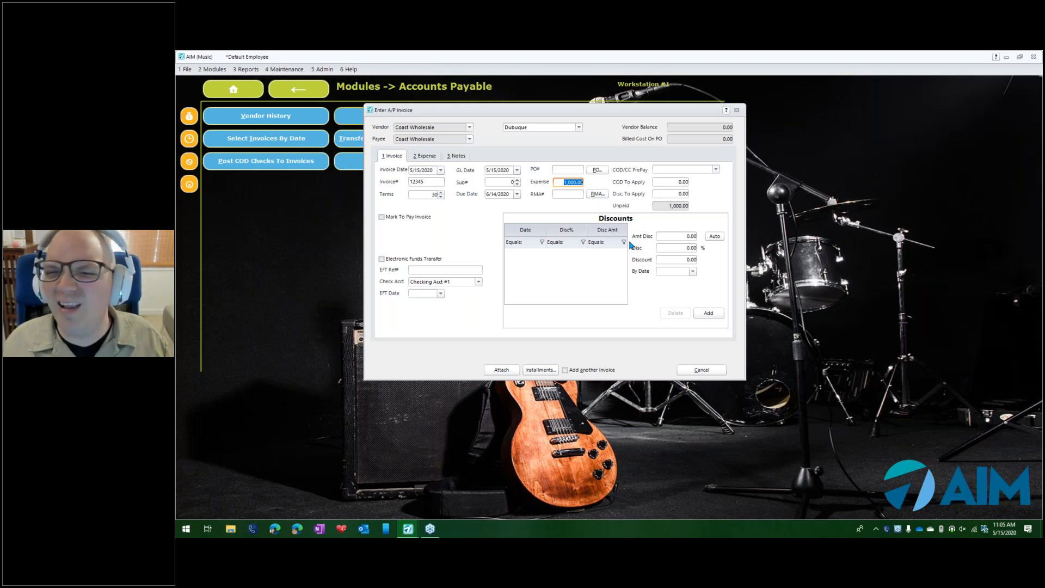
pyautogui.click(682, 236)
pyautogui.write('90')
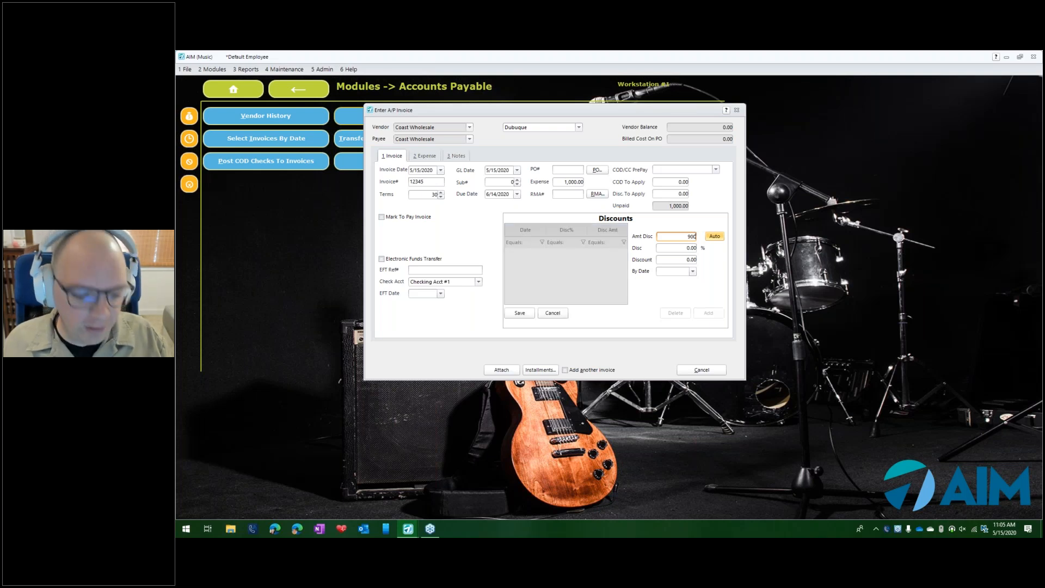
pyautogui.click(715, 237)
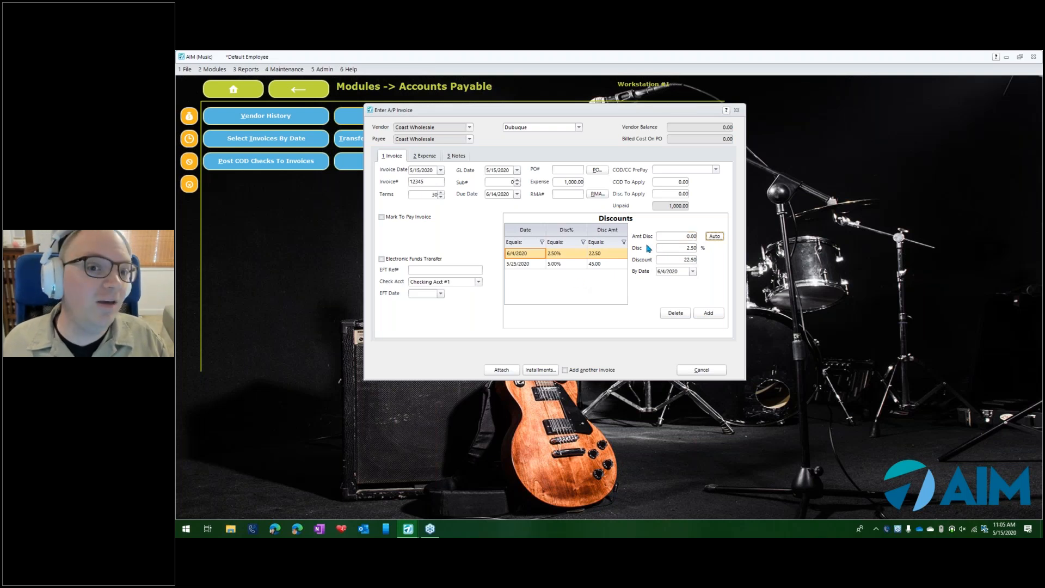
# - Delete both automatically generated discounts, 2.5% and 5%, from the invoice
pyautogui.click(671, 311)
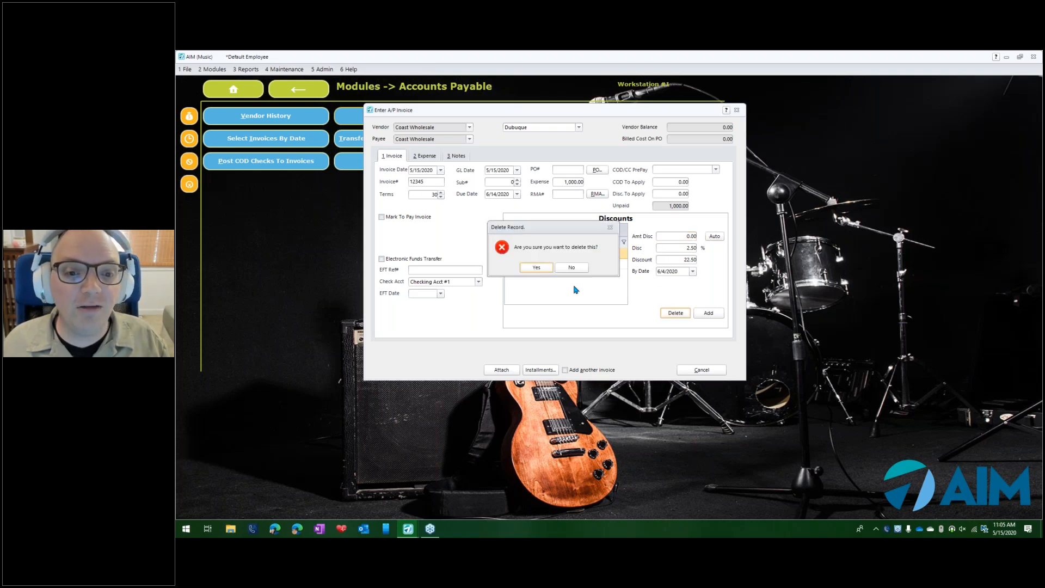
pyautogui.click(533, 268)
pyautogui.click(675, 313)
pyautogui.click(537, 261)
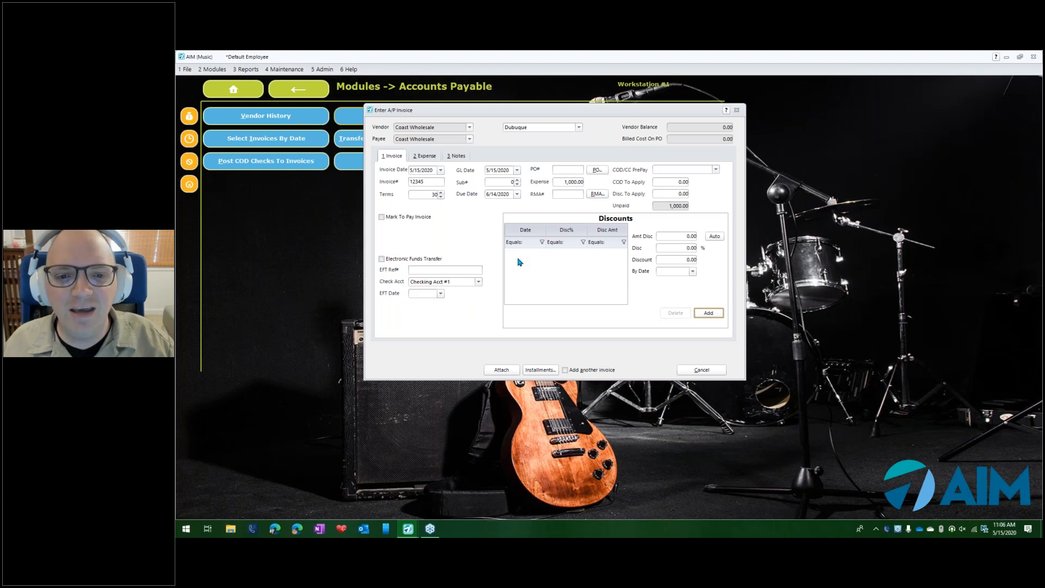
# - Add and save a manual 7.5% discount on an amount of 900, valid by 5/22/2020
pyautogui.click(678, 236)
pyautogui.moveTo(672, 237); pyautogui.dragTo(704, 241)
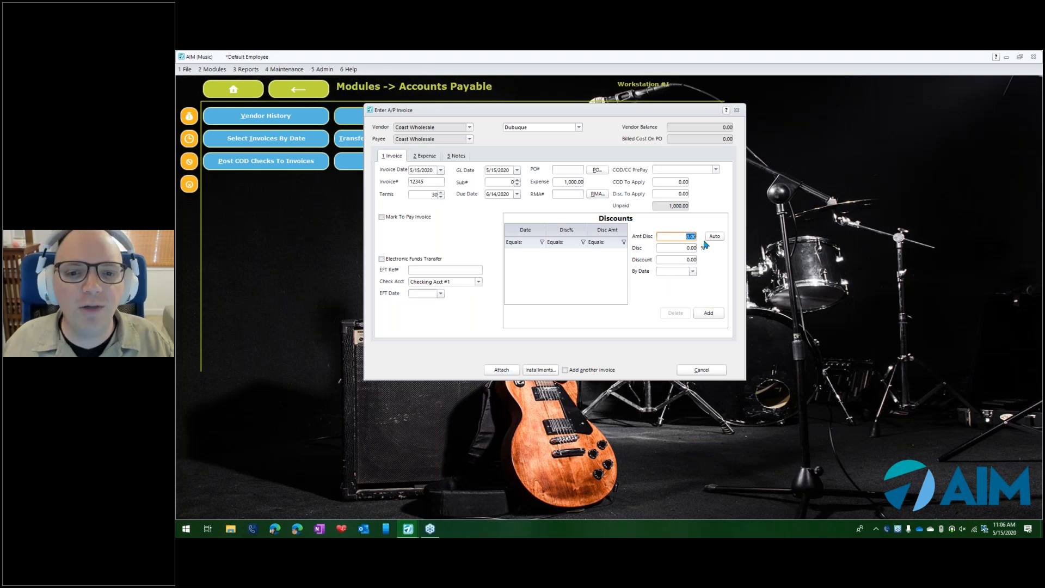
pyautogui.write('900')
pyautogui.press('Tab')
pyautogui.press('Tab')
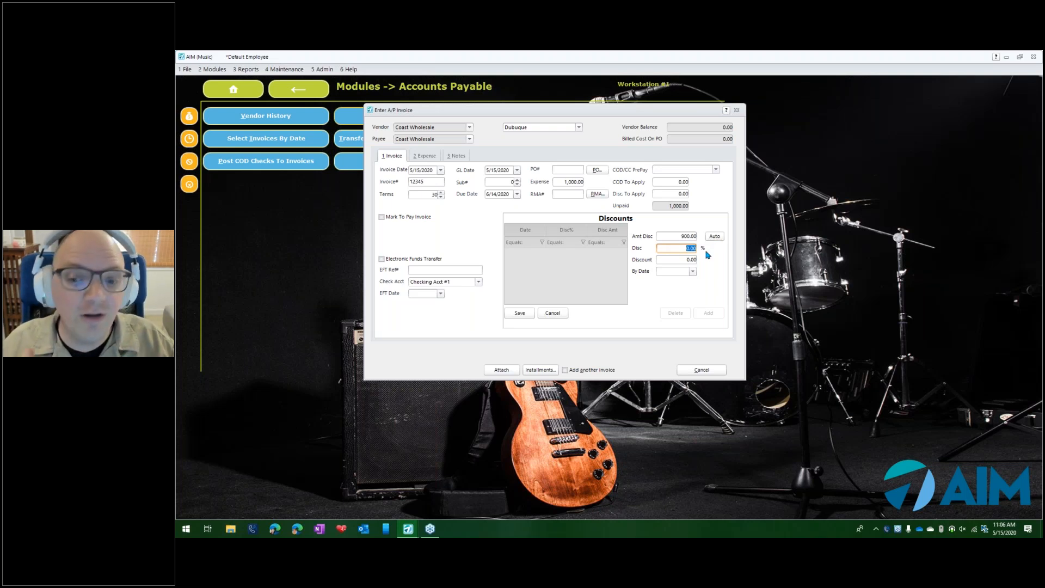
pyautogui.write('7.50')
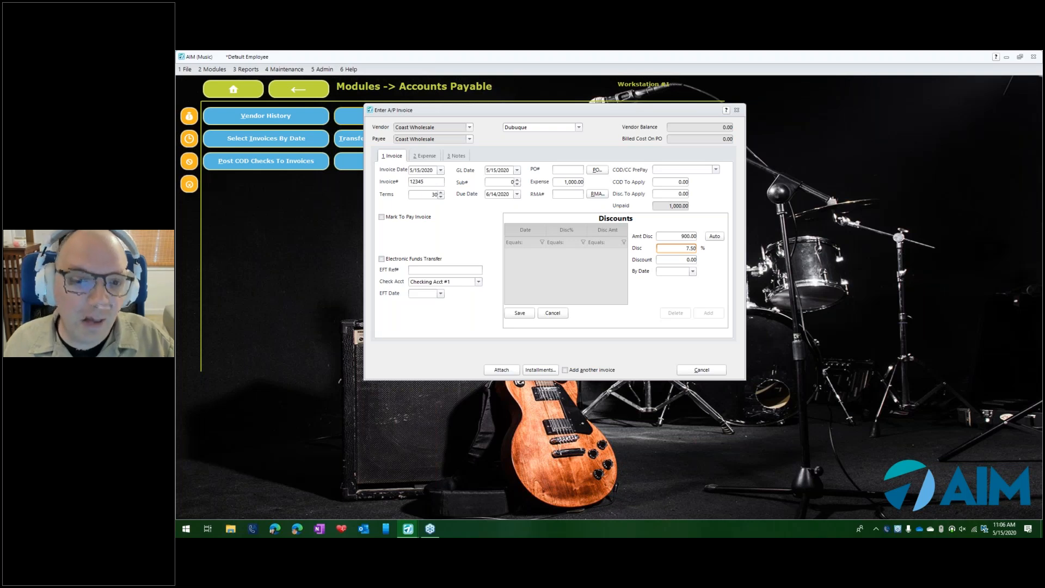
pyautogui.press('Tab')
pyautogui.moveTo(687, 249)
pyautogui.mouseDown()
pyautogui.moveTo(702, 250)
pyautogui.moveTo(690, 238)
pyautogui.moveTo(700, 238)
pyautogui.mouseUp()
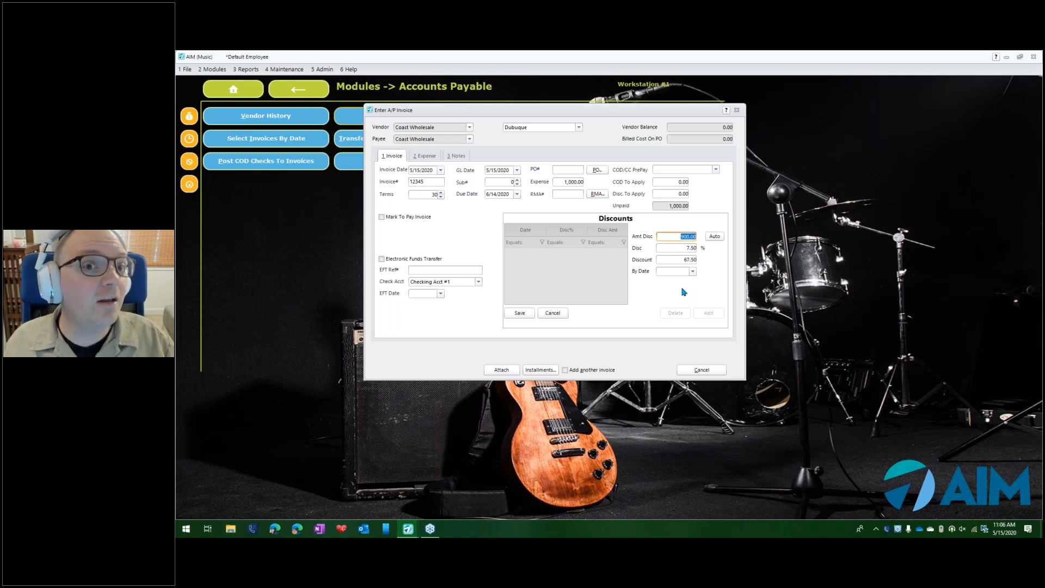
pyautogui.click(692, 272)
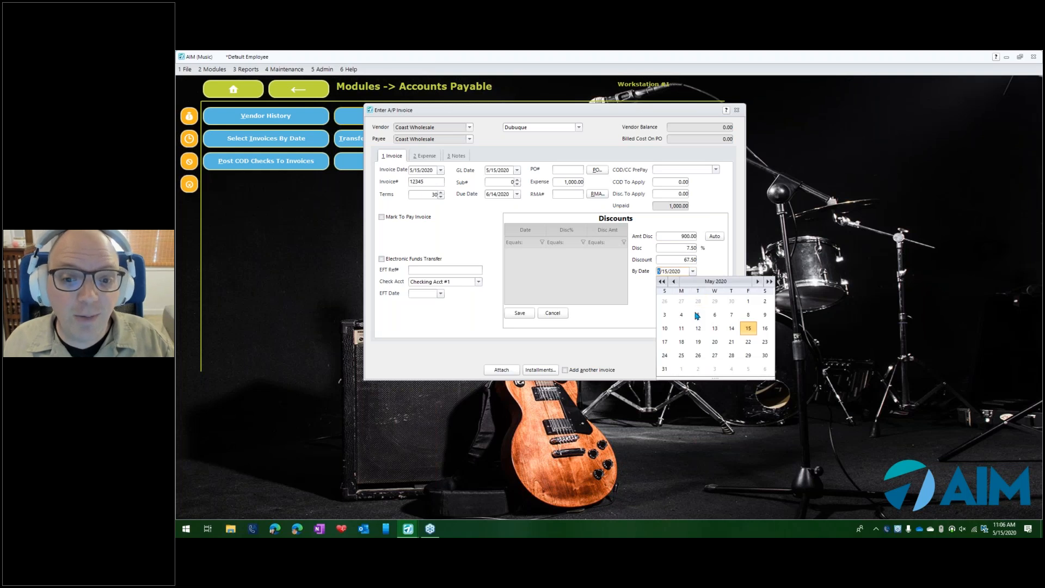
pyautogui.click(749, 342)
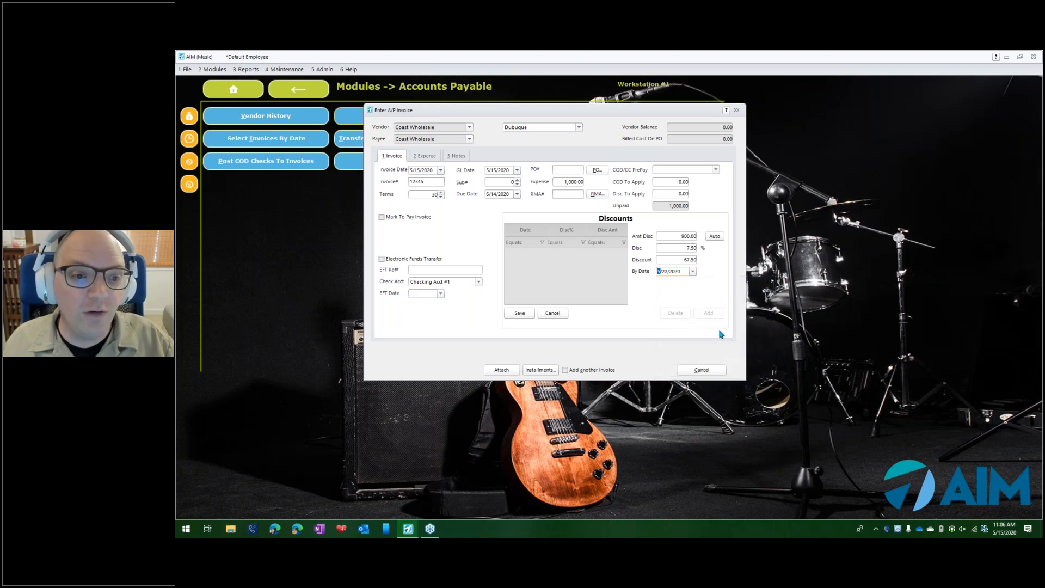
pyautogui.click(534, 313)
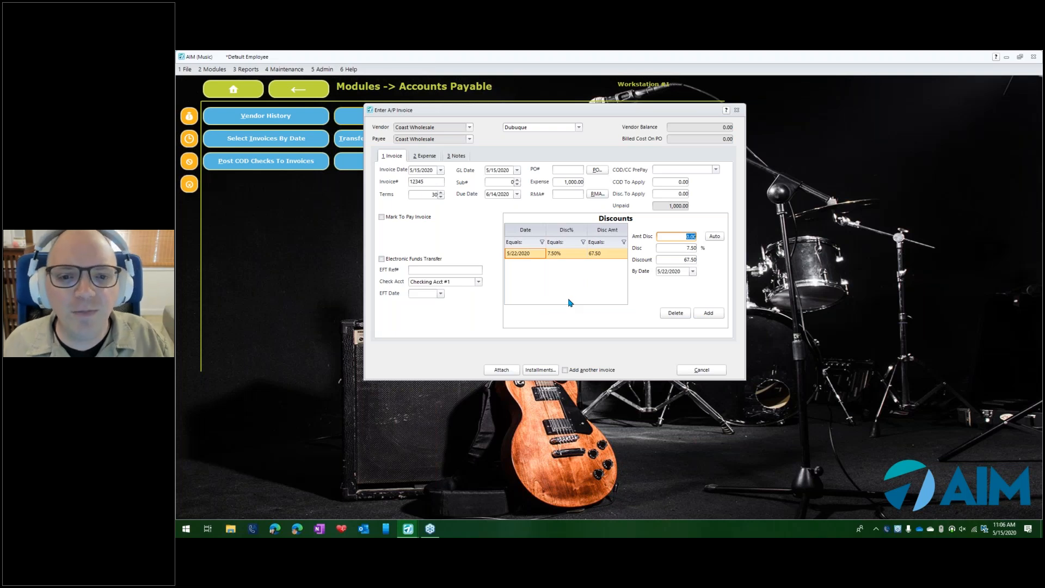
# - Start a second discount on an amount of 900, entering a flat discount of 50
pyautogui.click(687, 249)
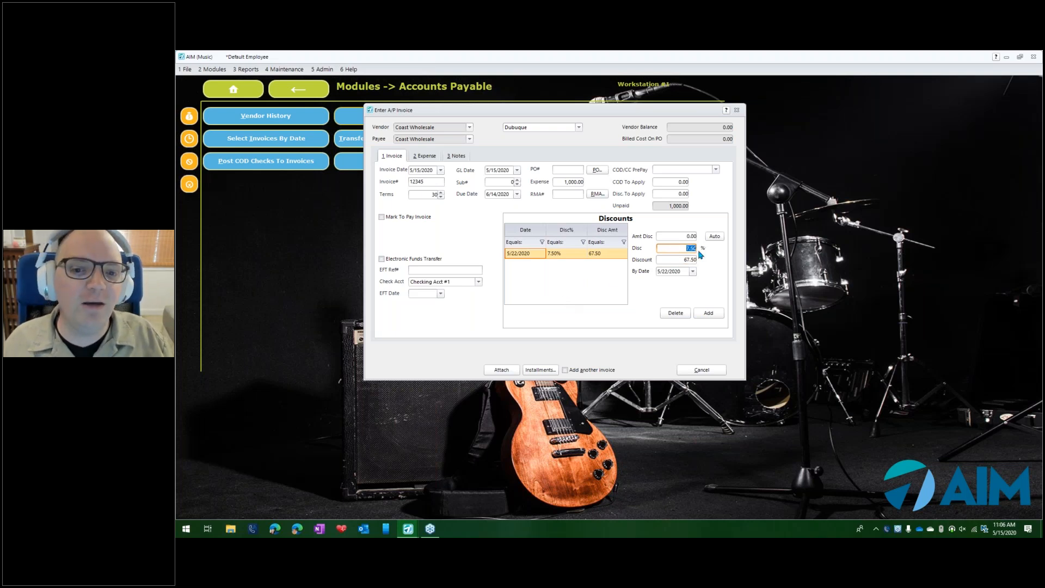
pyautogui.click(702, 313)
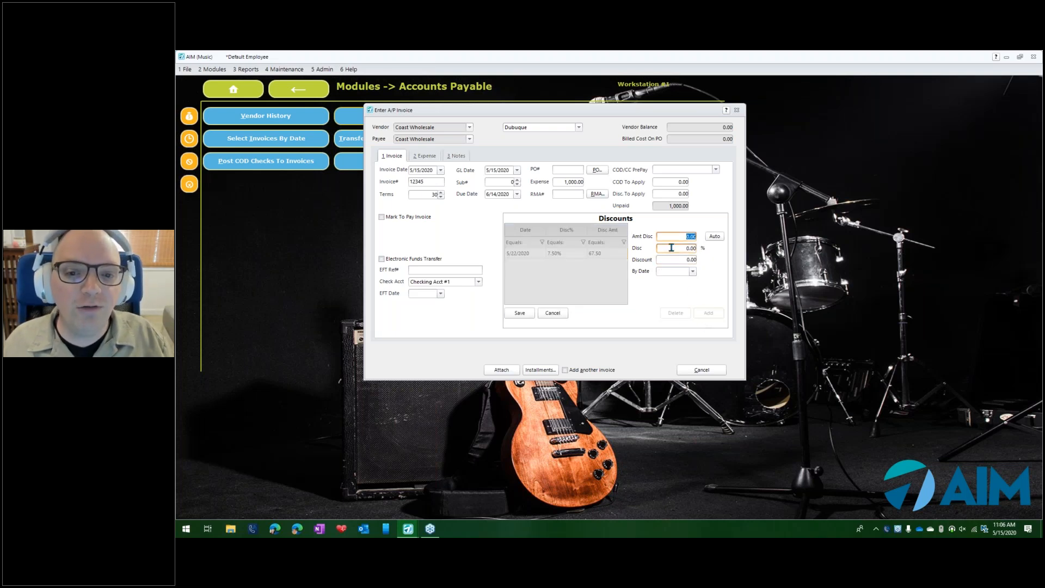
pyautogui.write('900')
pyautogui.press('Tab')
pyautogui.press('Tab')
pyautogui.press('Tab')
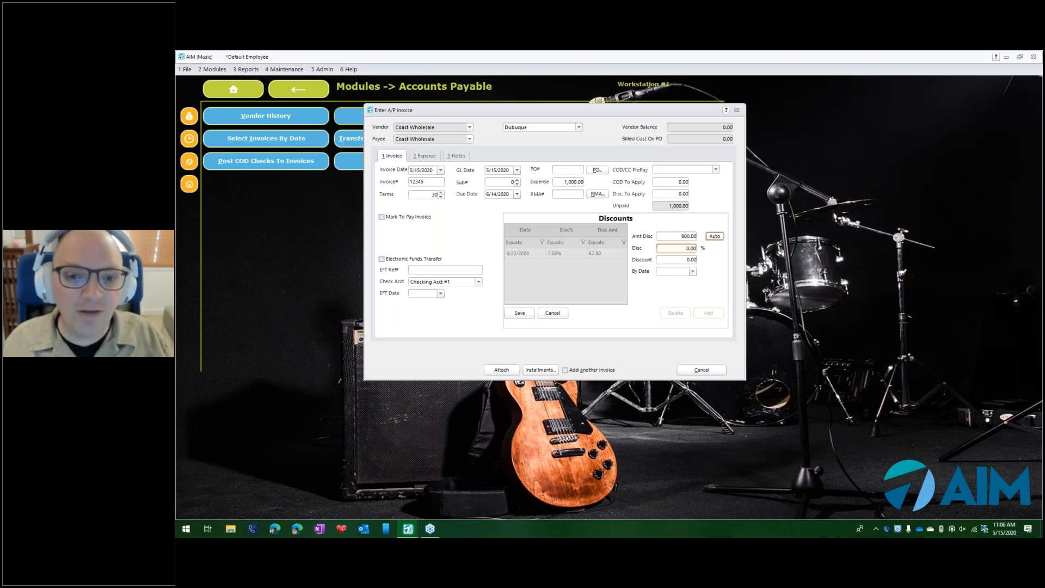
pyautogui.write('50')
pyautogui.press('Tab')
pyautogui.click(678, 248)
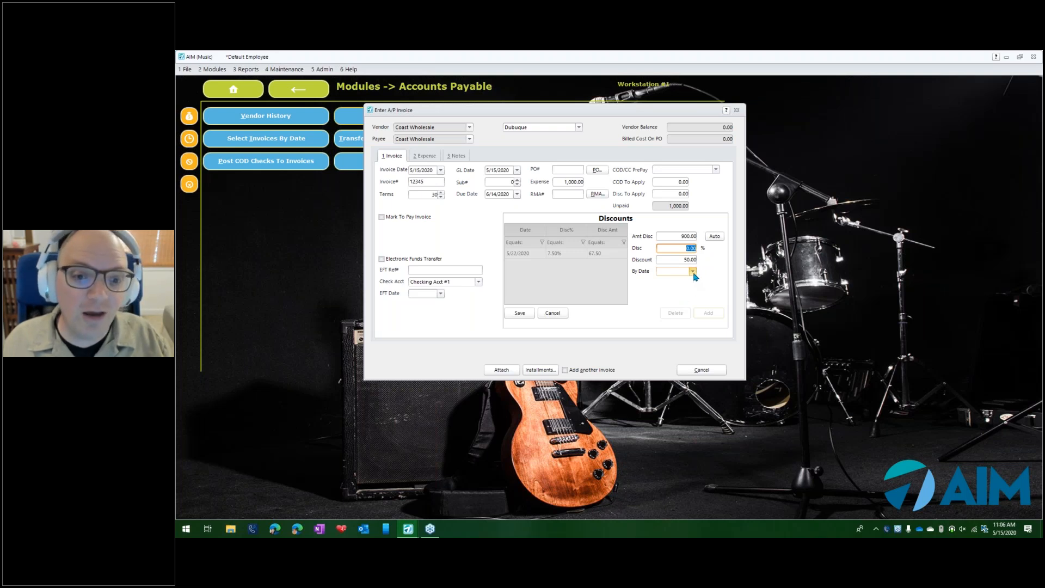
# - Set the second discount's by date to 5/19/2020, re-enter its flat amount as 50, and save it
pyautogui.click(692, 271)
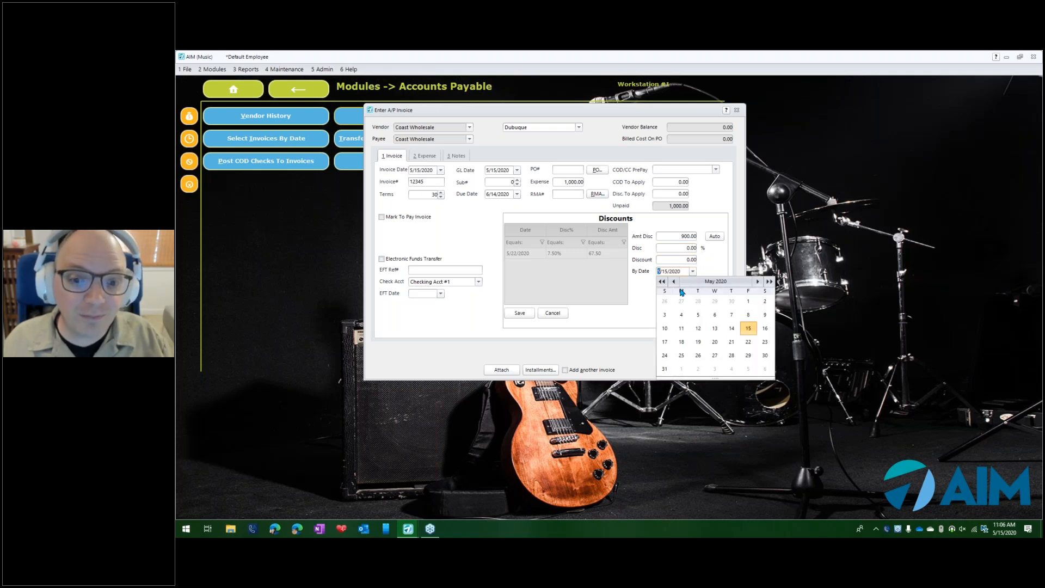
pyautogui.click(699, 343)
pyautogui.click(700, 260)
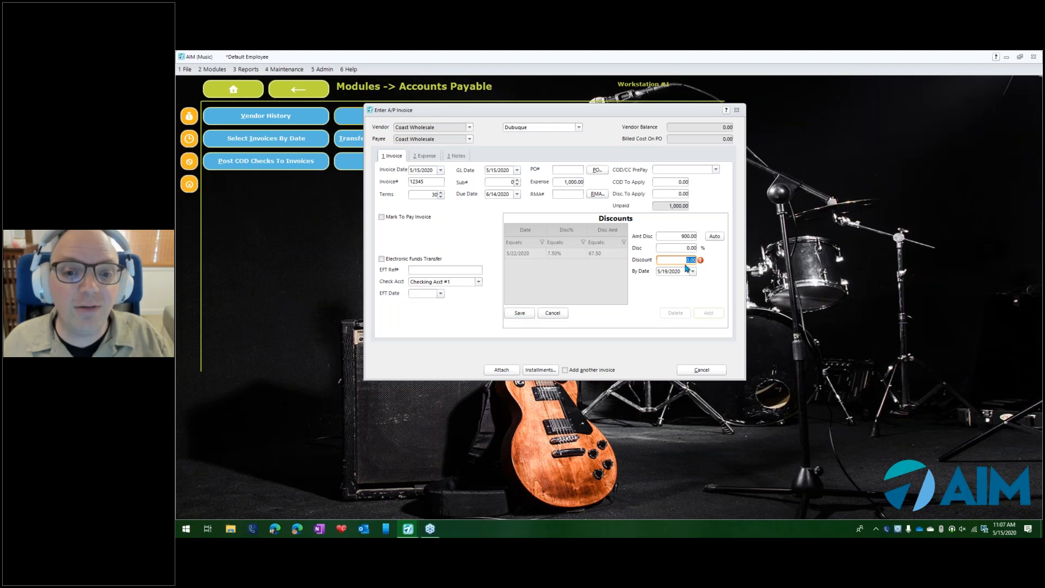
pyautogui.press('Tab')
pyautogui.write('50')
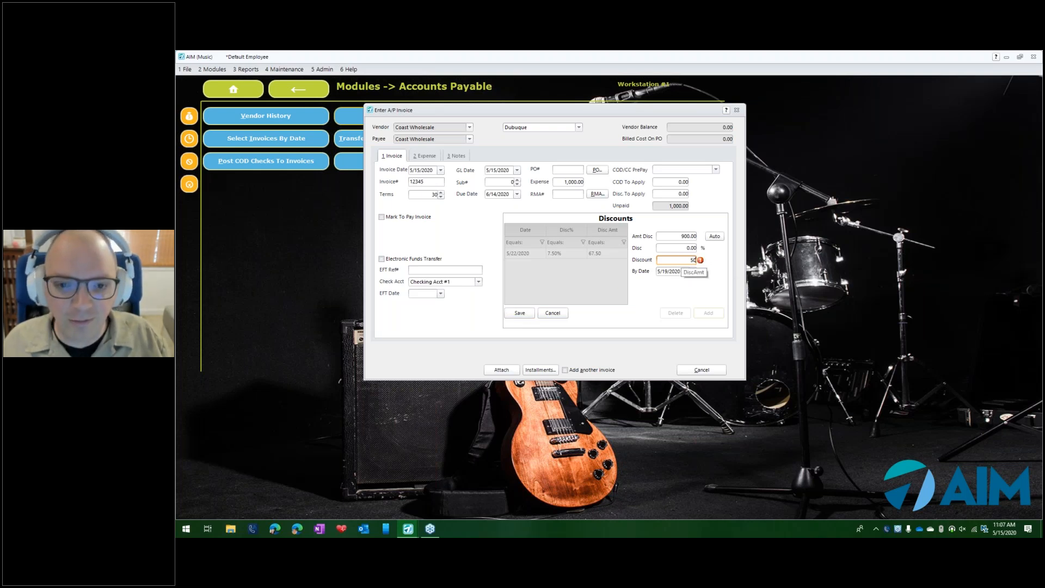
pyautogui.click(521, 314)
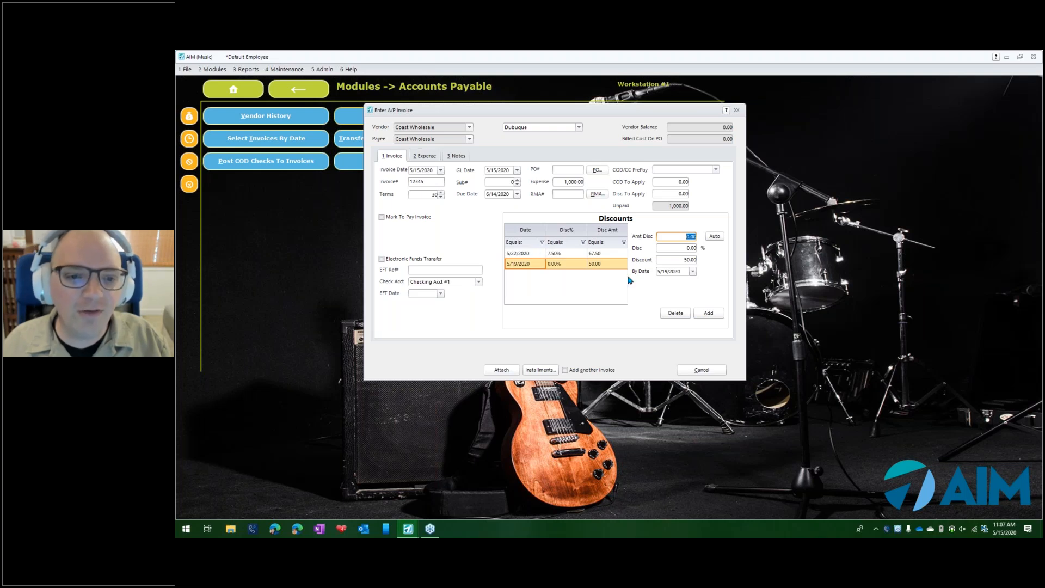
# - Delete the flat 50 discount dated 5/19/2020 from the invoice
pyautogui.click(675, 313)
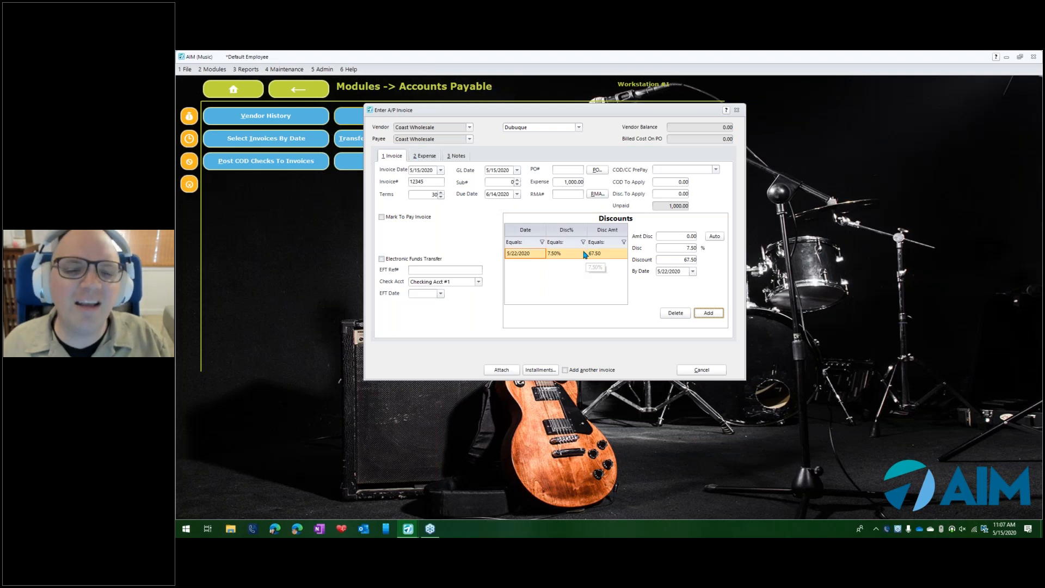
# - Add and save an expense line of 900 to ledger 201-98 Inv Recvd Pending Invoice
pyautogui.click(424, 157)
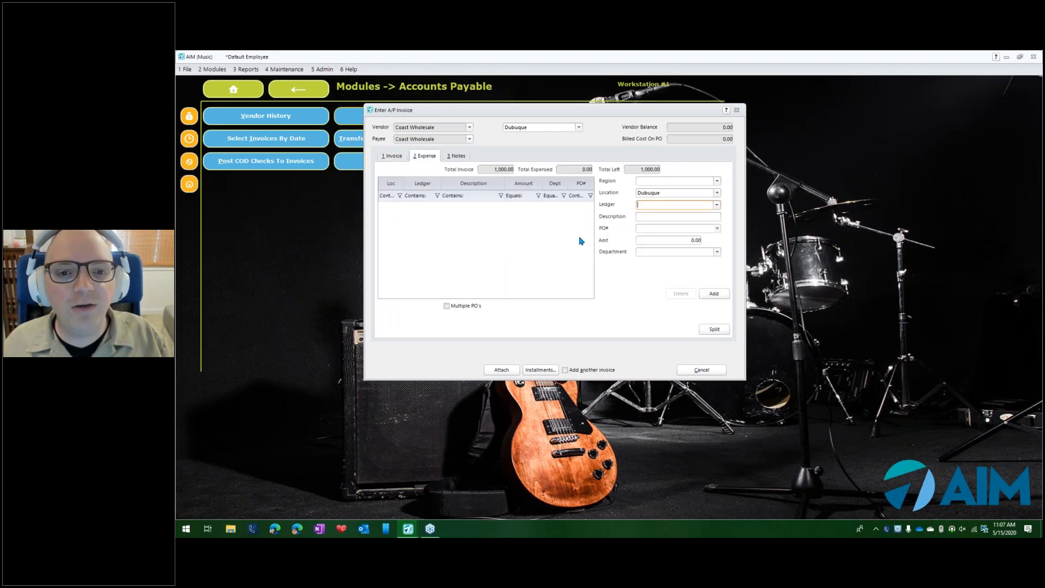
pyautogui.click(718, 205)
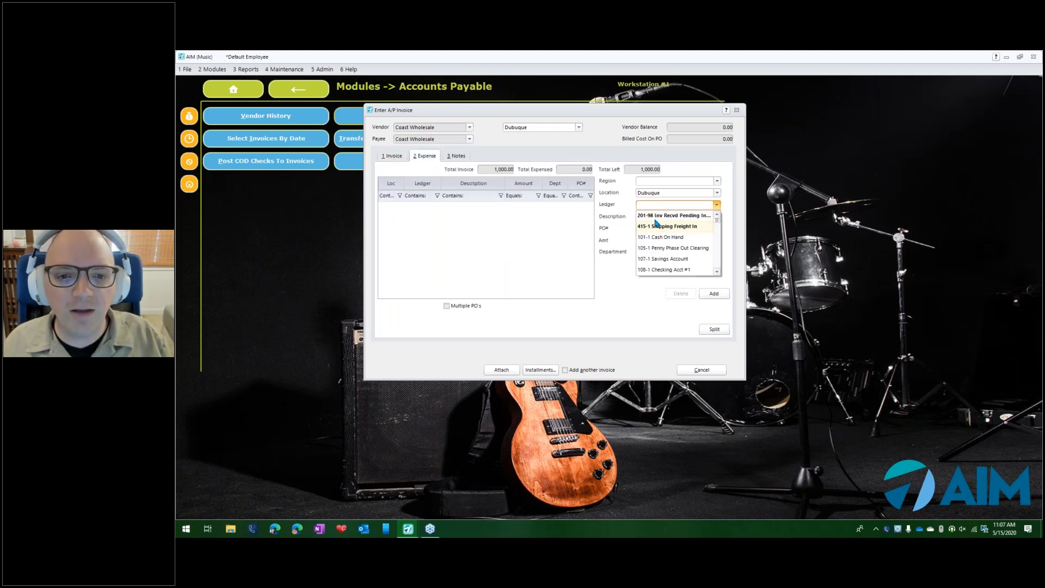
pyautogui.click(660, 215)
pyautogui.click(701, 238)
pyautogui.doubleClick(701, 238)
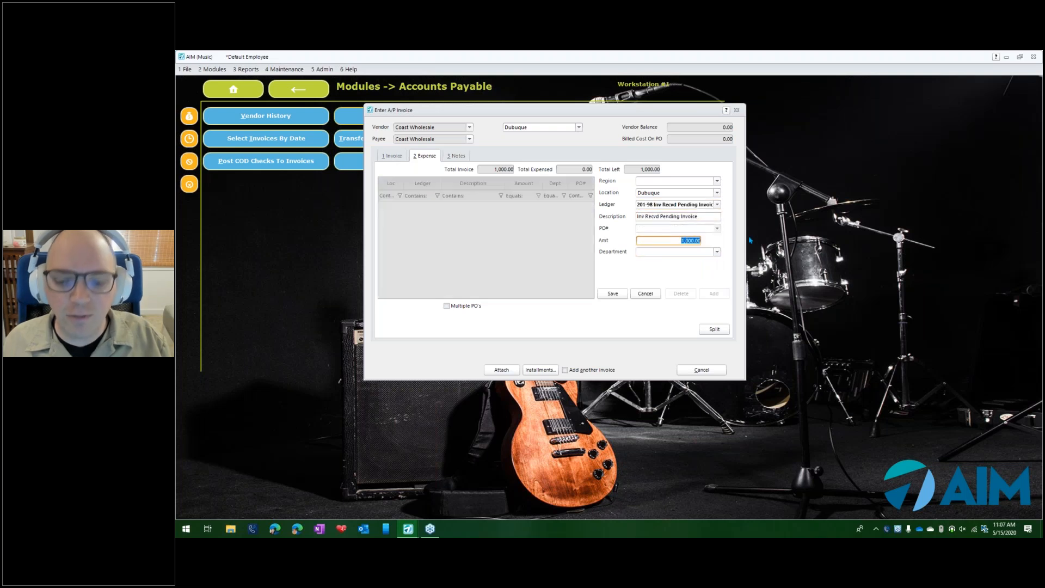
pyautogui.write('900')
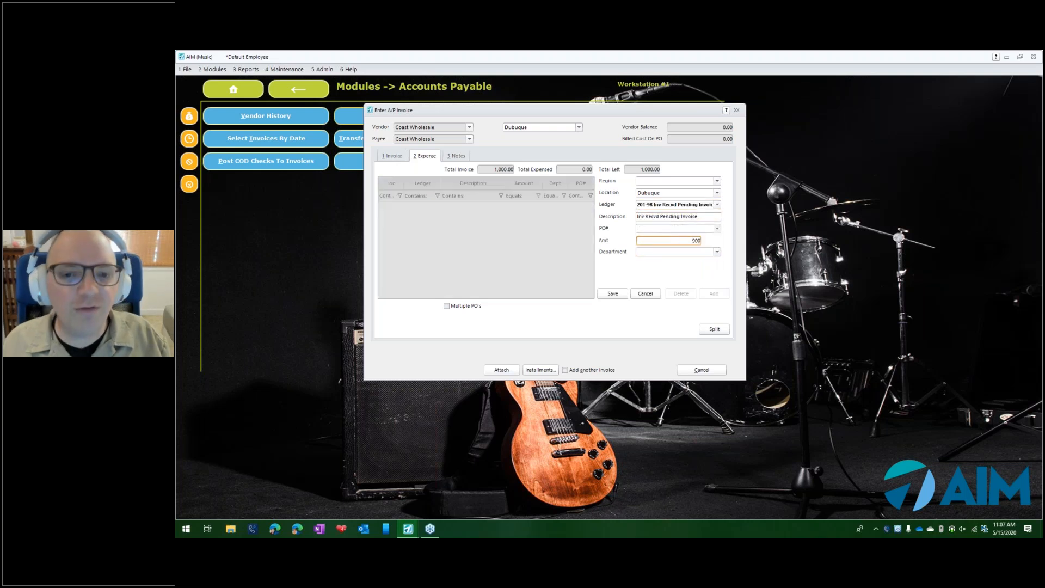
pyautogui.click(610, 294)
# - Expense the remaining 100 to ledger 415-1 Shipping Freight In, and save the invoice
pyautogui.click(712, 294)
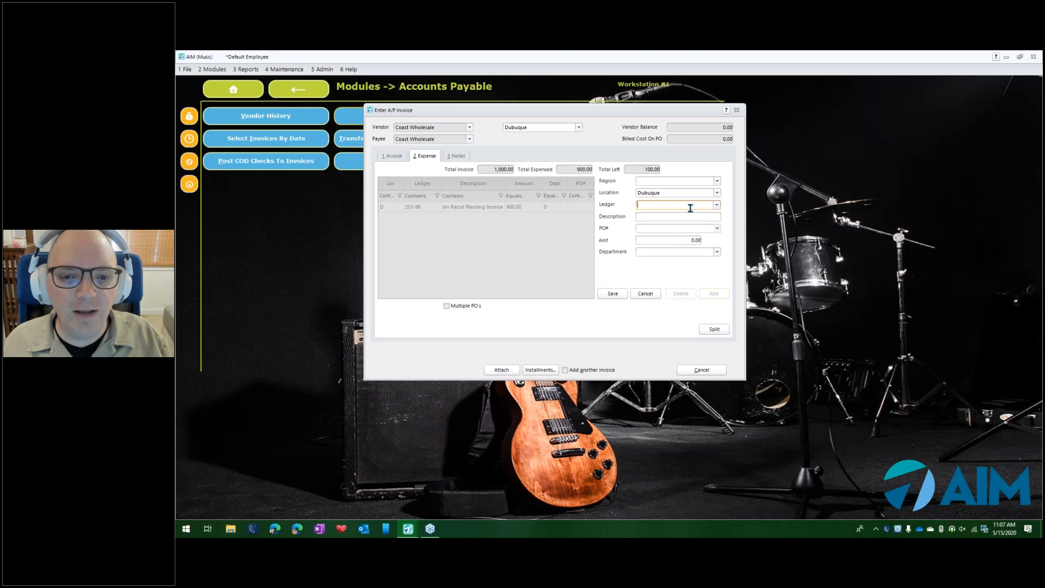
pyautogui.click(717, 205)
pyautogui.click(675, 226)
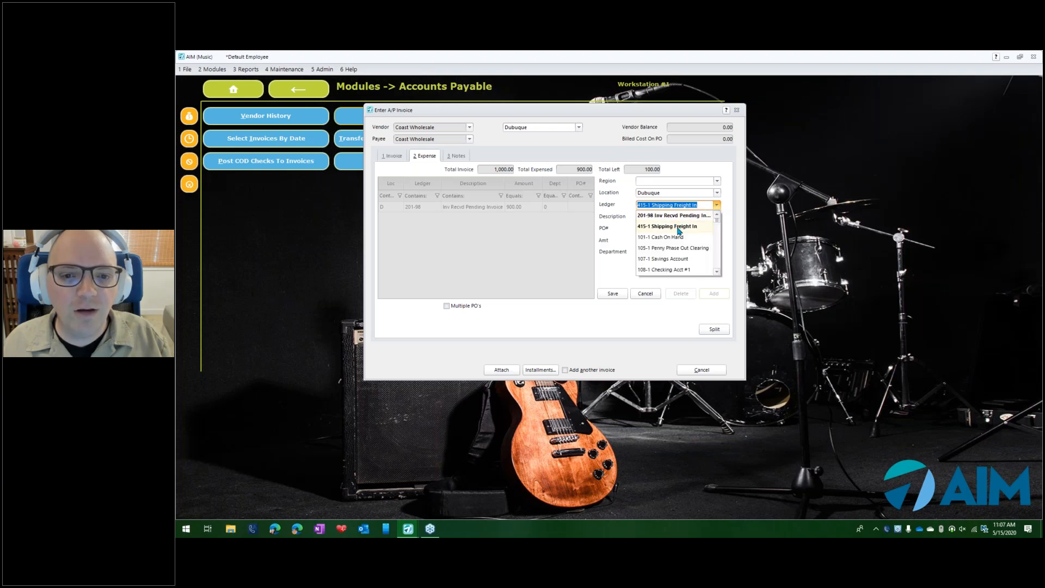
pyautogui.click(611, 294)
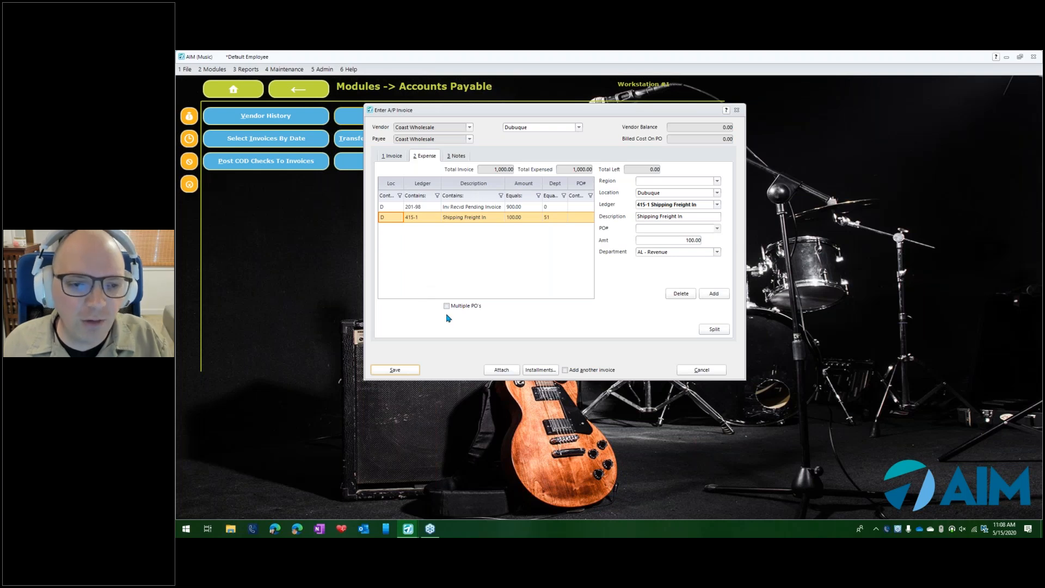
pyautogui.click(396, 369)
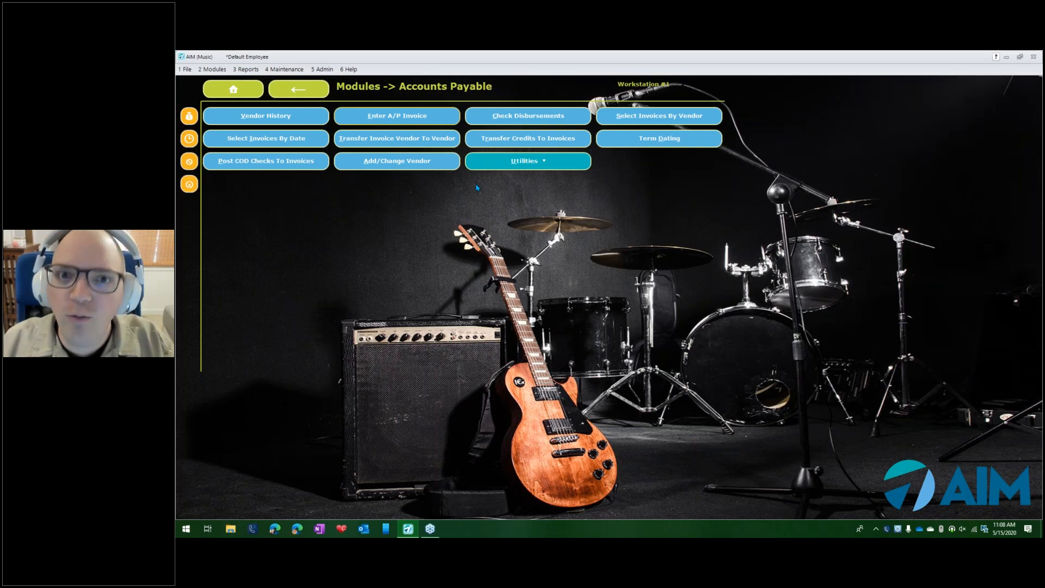
# - Start another A/P invoice for Coast Wholesale dated 5/15/2020 with invoice number 12346, accepting the default 30-day terms
pyautogui.click(355, 120)
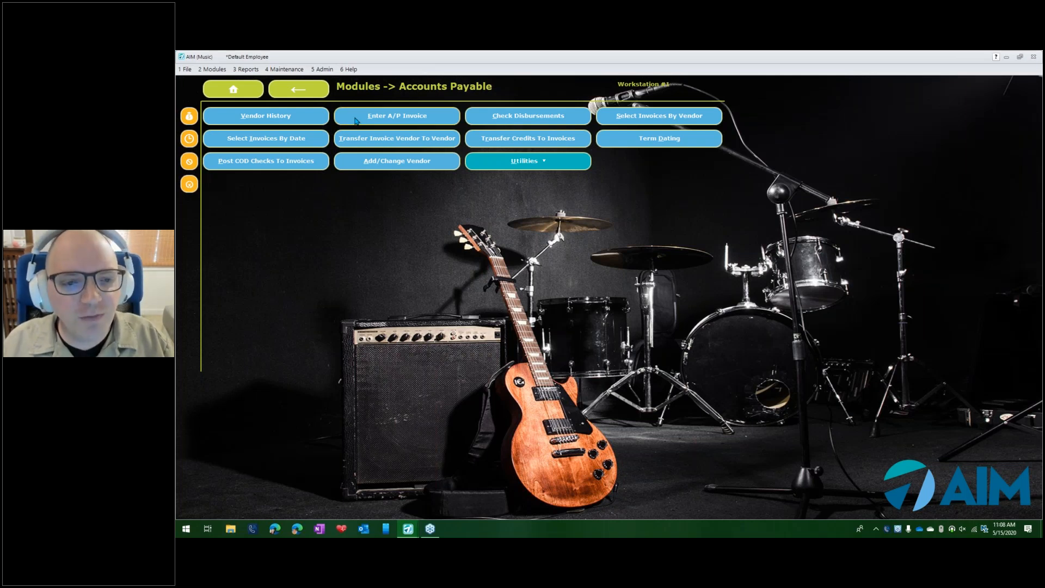
pyautogui.press('Escape')
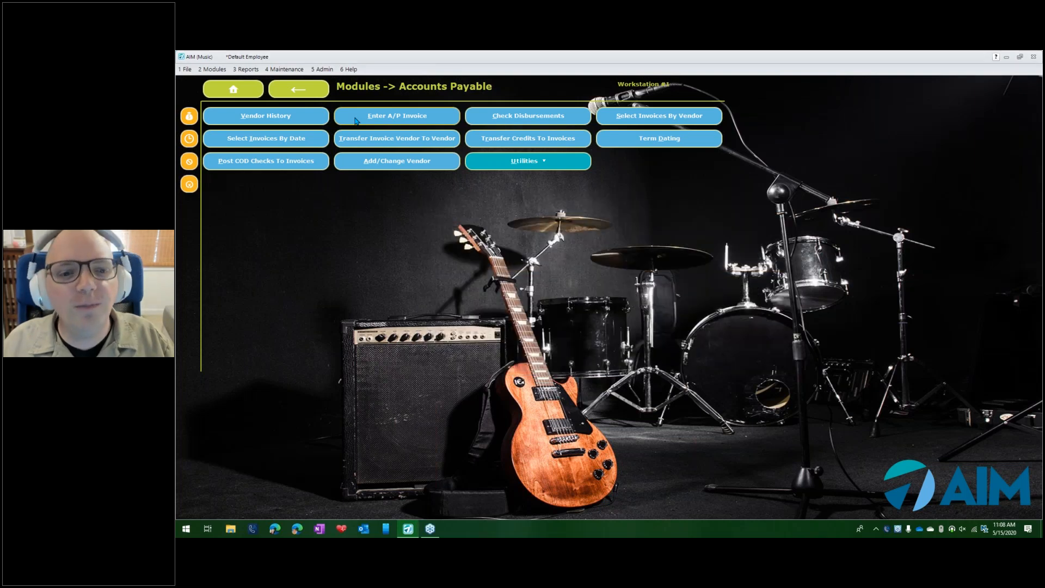
pyautogui.press('space')
pyautogui.press('Tab')
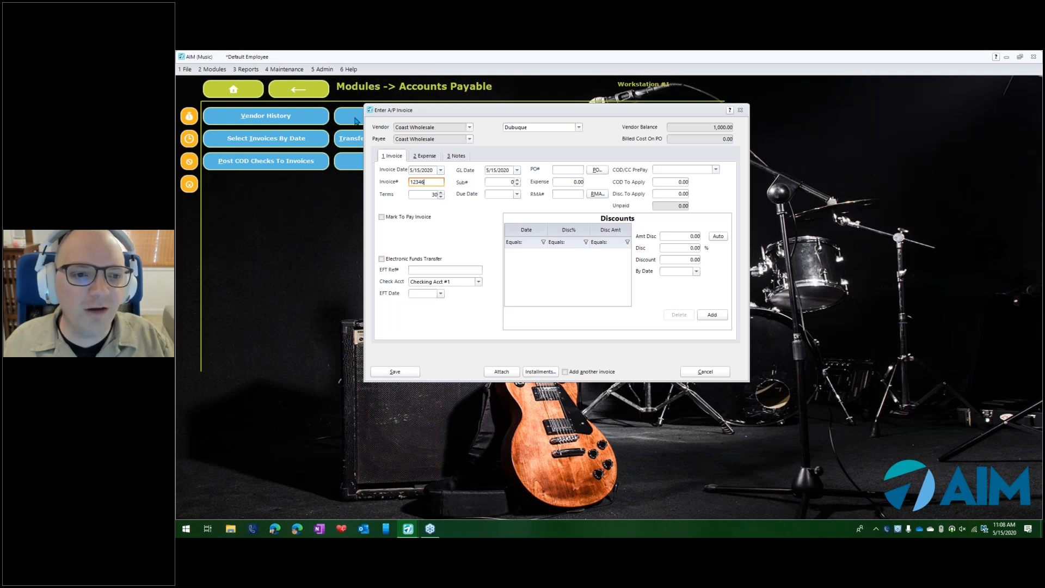
pyautogui.press('Tab')
pyautogui.press('Tab')
pyautogui.press('Tab')
pyautogui.press('Tab')
pyautogui.press('Tab')
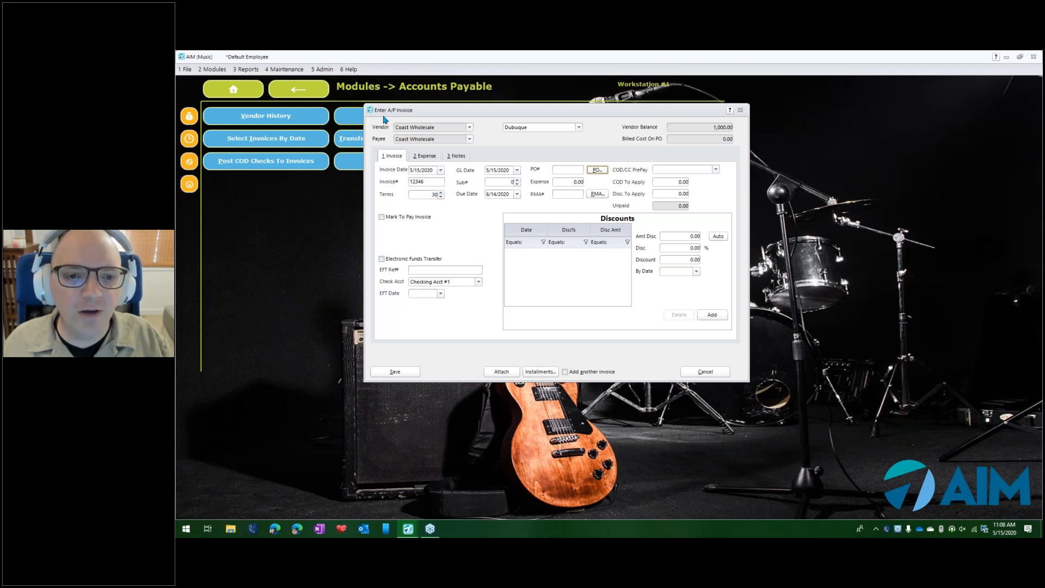
# - Set the invoice's expense amount to 1,500 and automatically generate the vendor's discounts on a discountable amount of 1,300
pyautogui.write('15')
pyautogui.press('Tab')
pyautogui.click(682, 236)
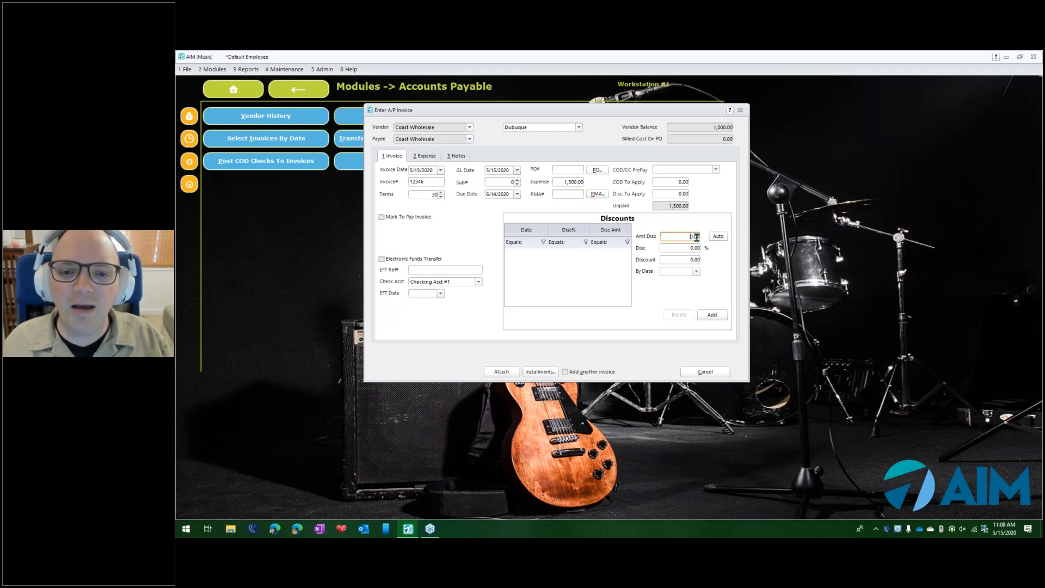
pyautogui.write('13')
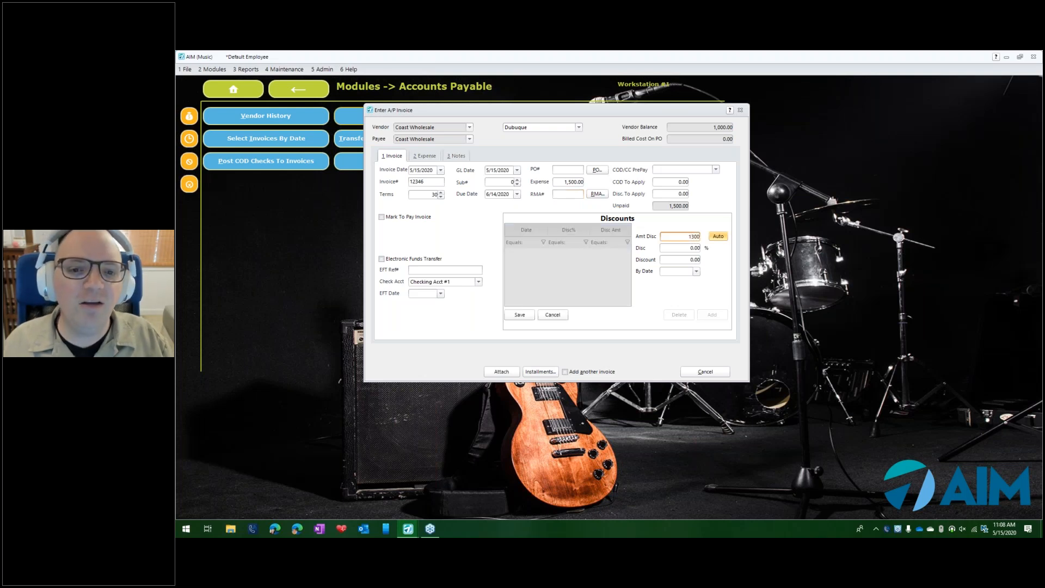
pyautogui.click(718, 236)
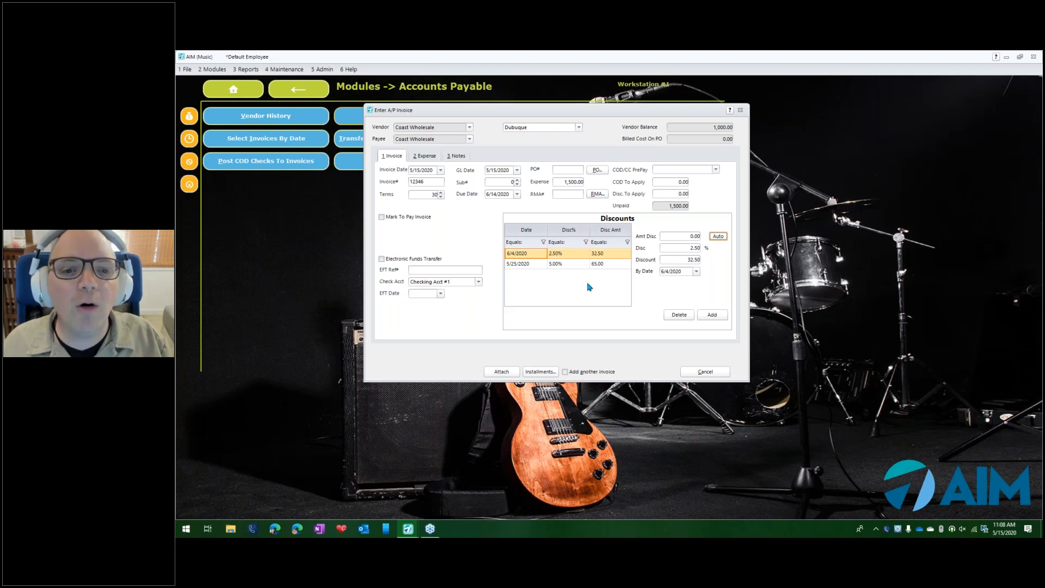
# - Add and save an expense line of 1,300 to ledger 201-98 Inv Recvd Pending Invoice
pyautogui.click(426, 156)
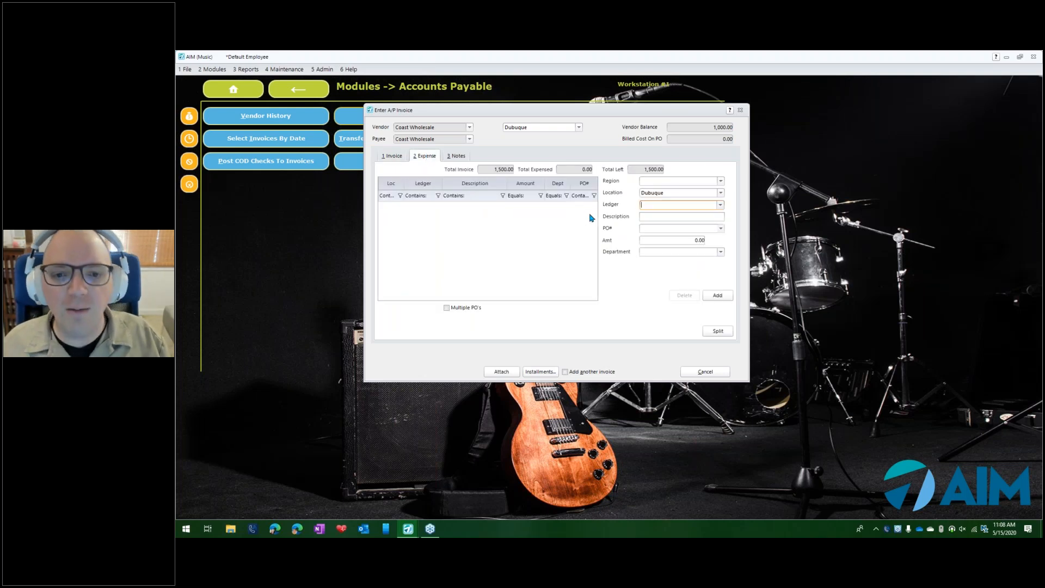
pyautogui.click(721, 205)
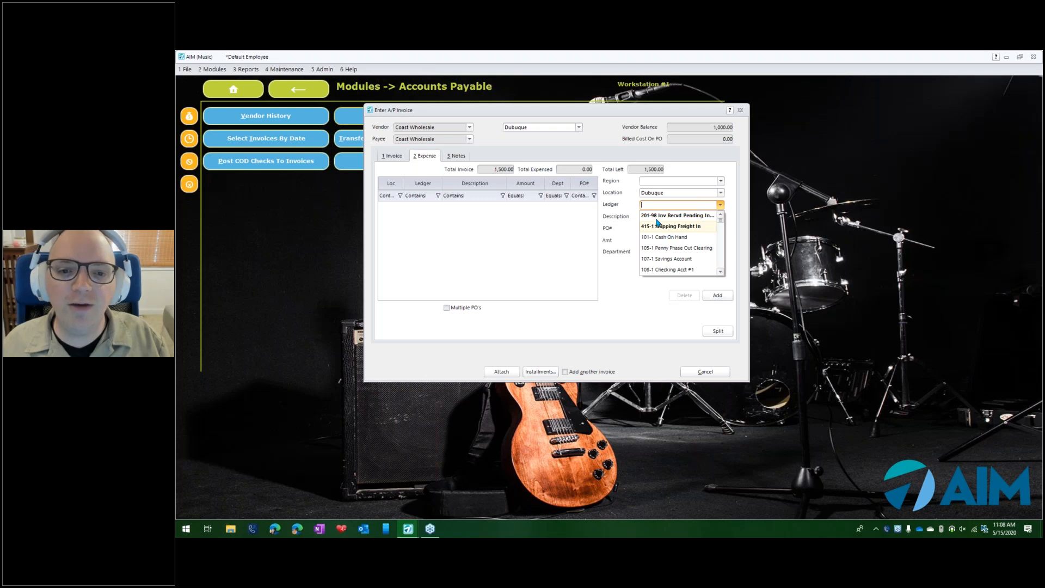
pyautogui.click(657, 216)
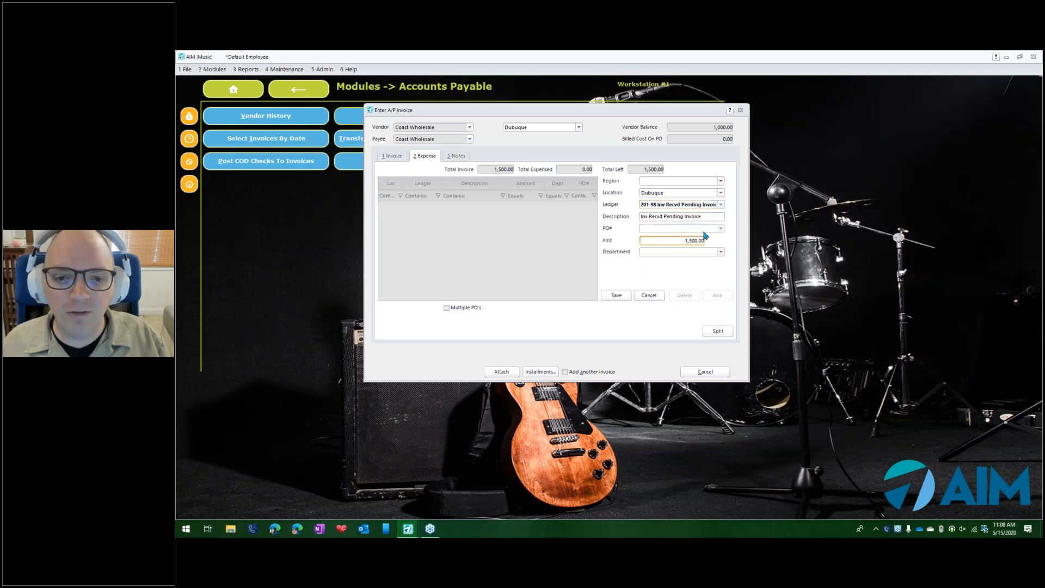
pyautogui.moveTo(669, 240); pyautogui.dragTo(702, 241)
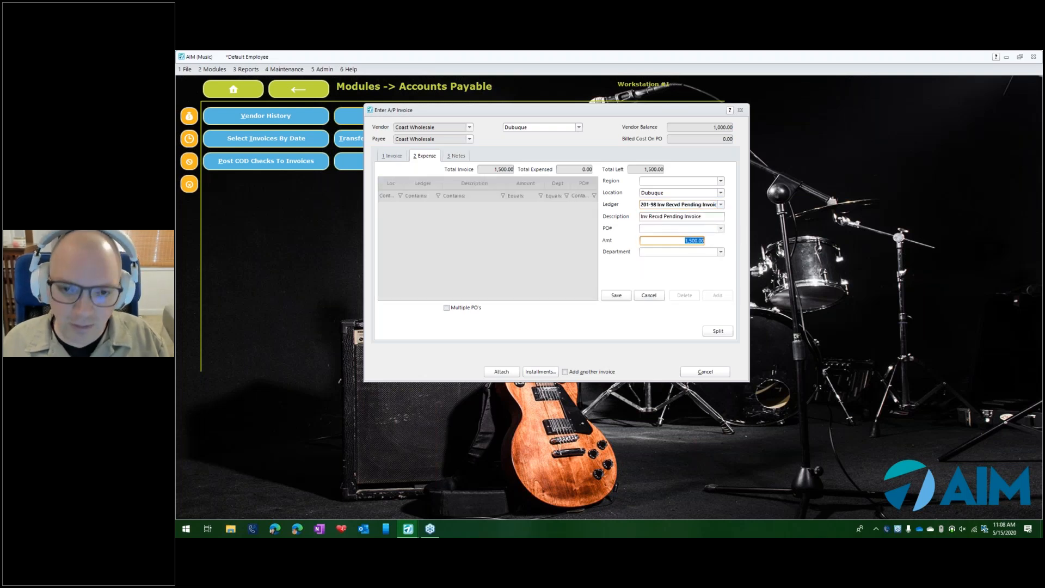
pyautogui.write('1300')
pyautogui.click(616, 295)
# - Expense the remaining 200 to ledger 415-1 Shipping Freight In, and save invoice 12346
pyautogui.click(718, 296)
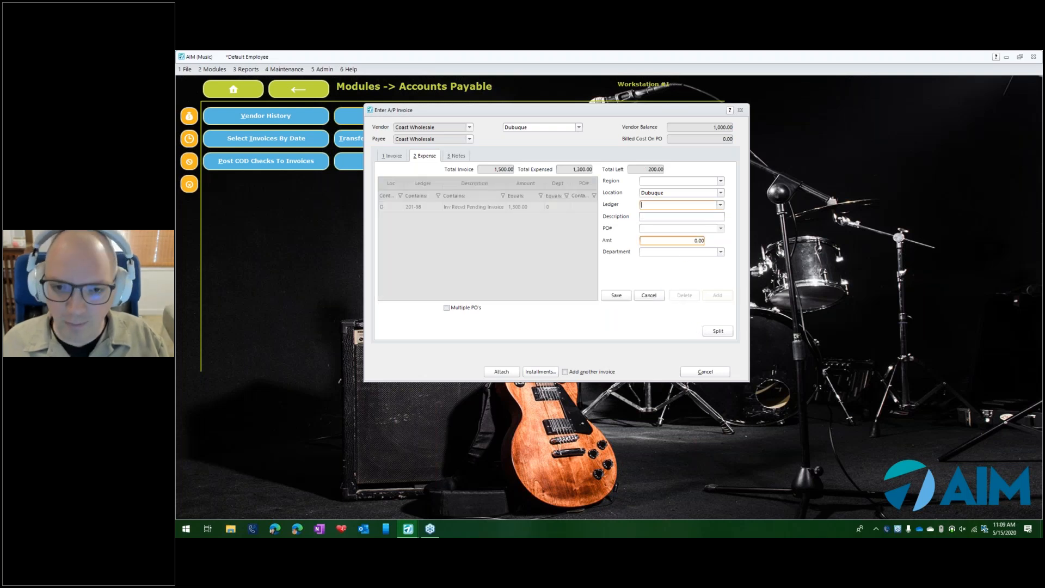
pyautogui.click(721, 206)
pyautogui.click(658, 227)
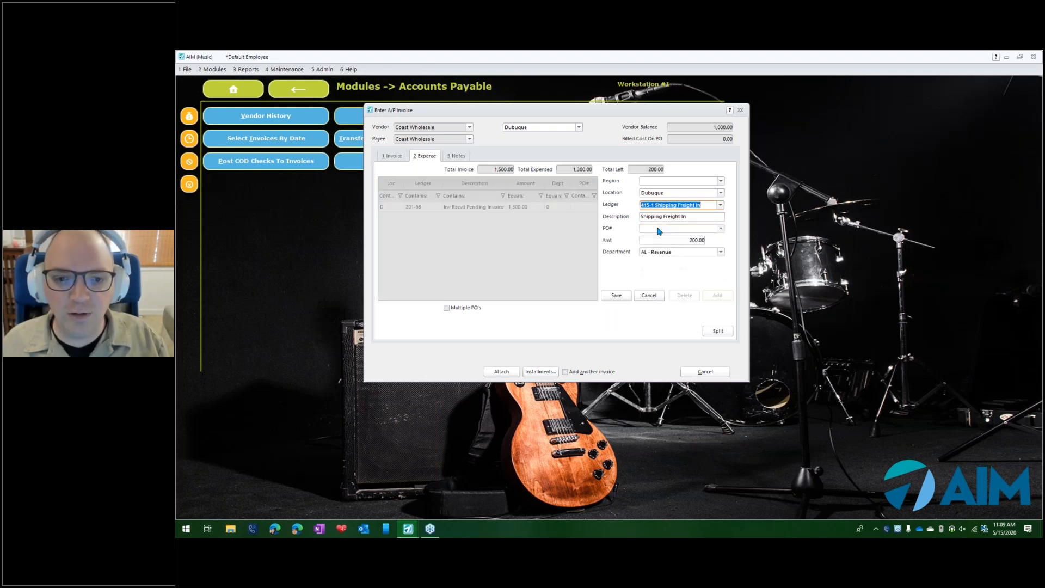
pyautogui.click(616, 295)
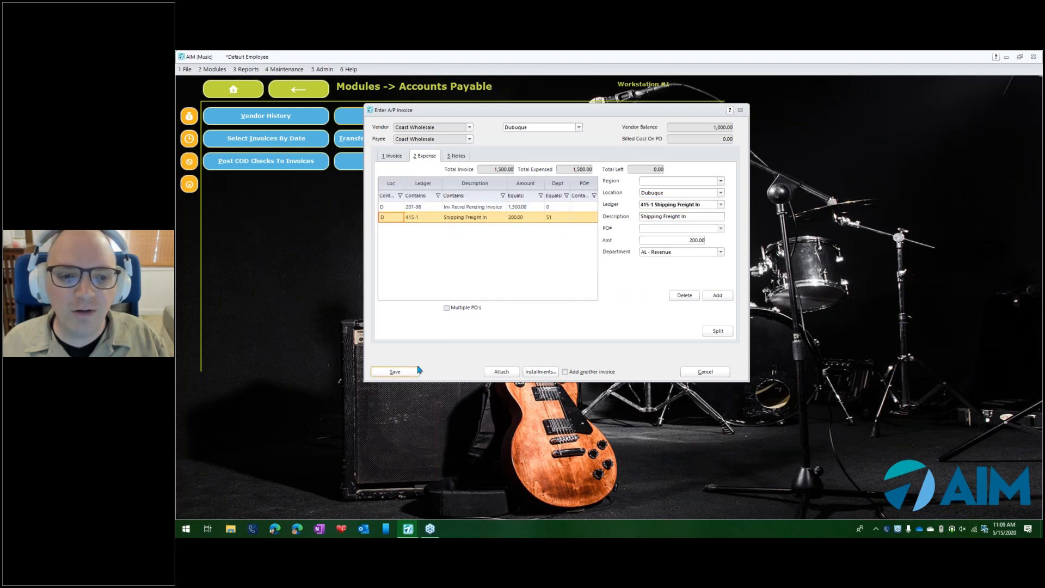
pyautogui.click(384, 375)
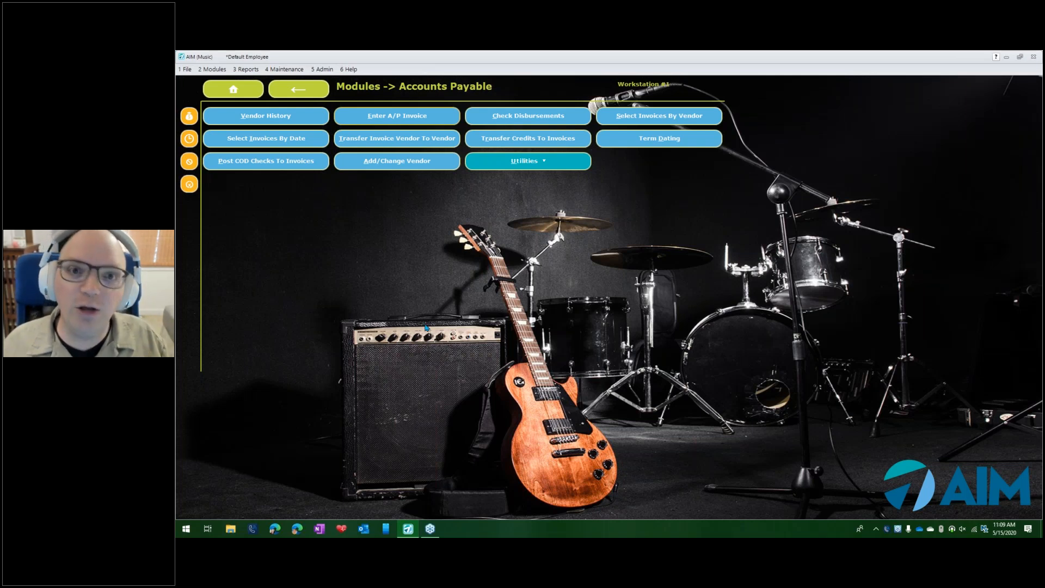
# - Run the detailed Accounts Payable Invoices with Aging report as of 5/15/2020, examine the invoices and discounts, and close the report
pyautogui.click(240, 70)
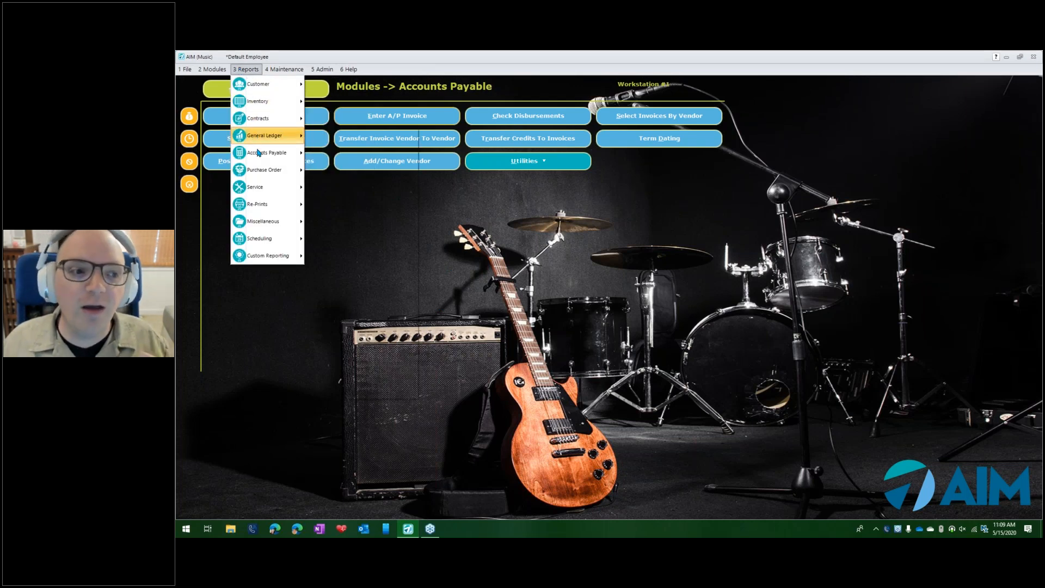
pyautogui.moveTo(259, 153)
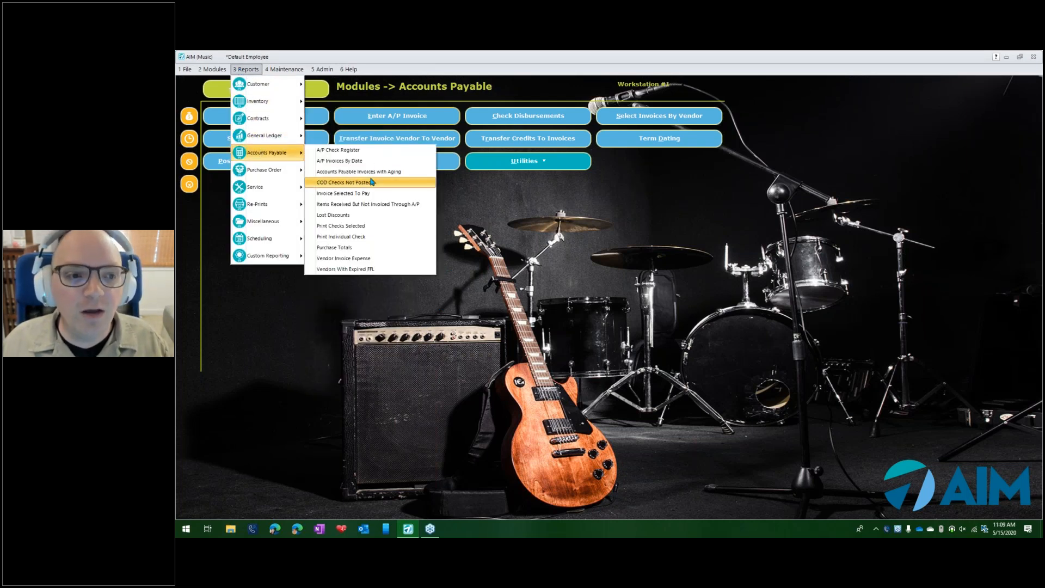
pyautogui.click(373, 174)
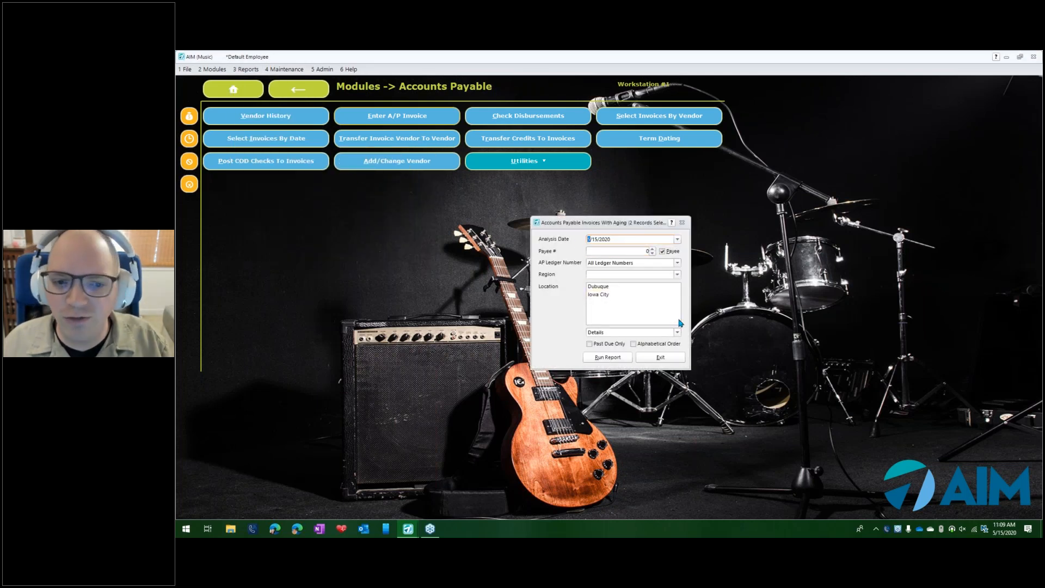
pyautogui.click(610, 358)
pyautogui.click(662, 342)
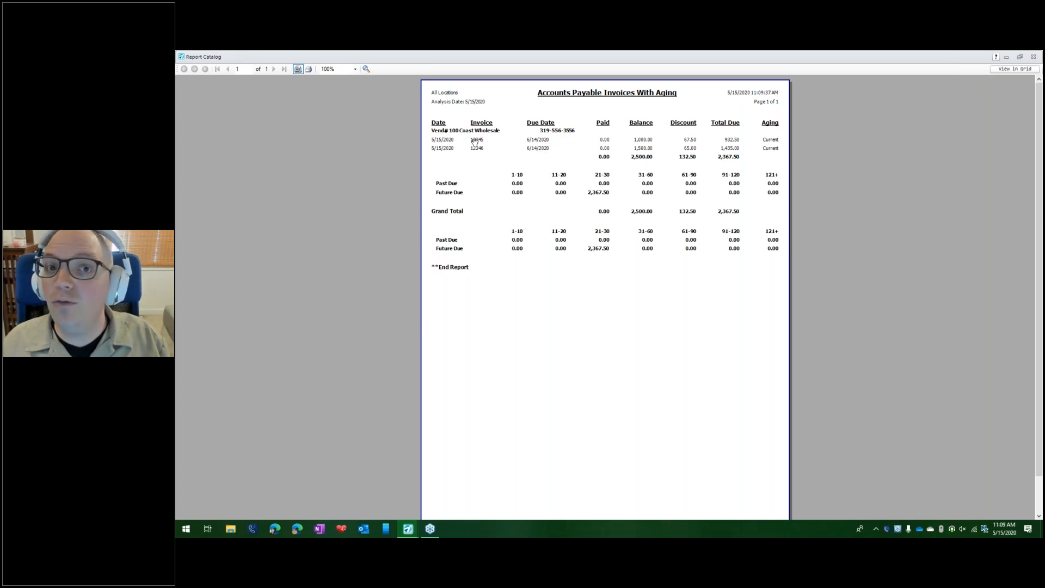
pyautogui.click(571, 153)
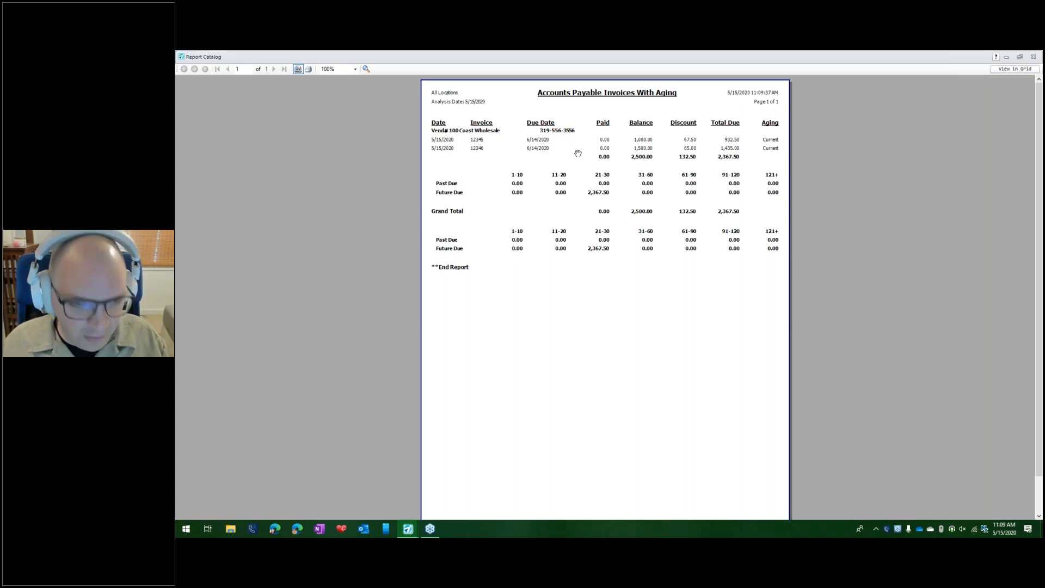
pyautogui.click(603, 179)
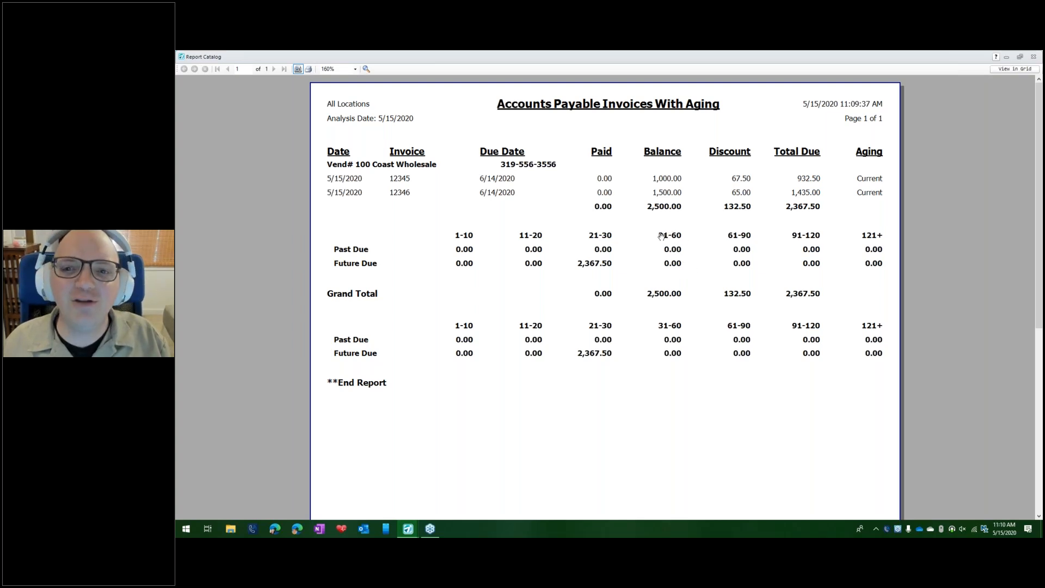
pyautogui.press('Escape')
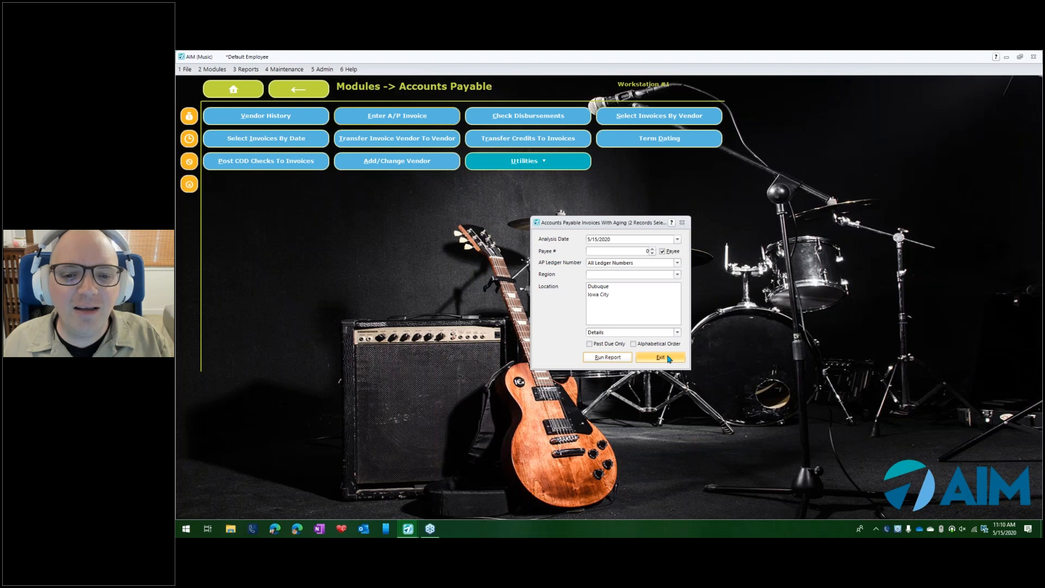
pyautogui.click(669, 358)
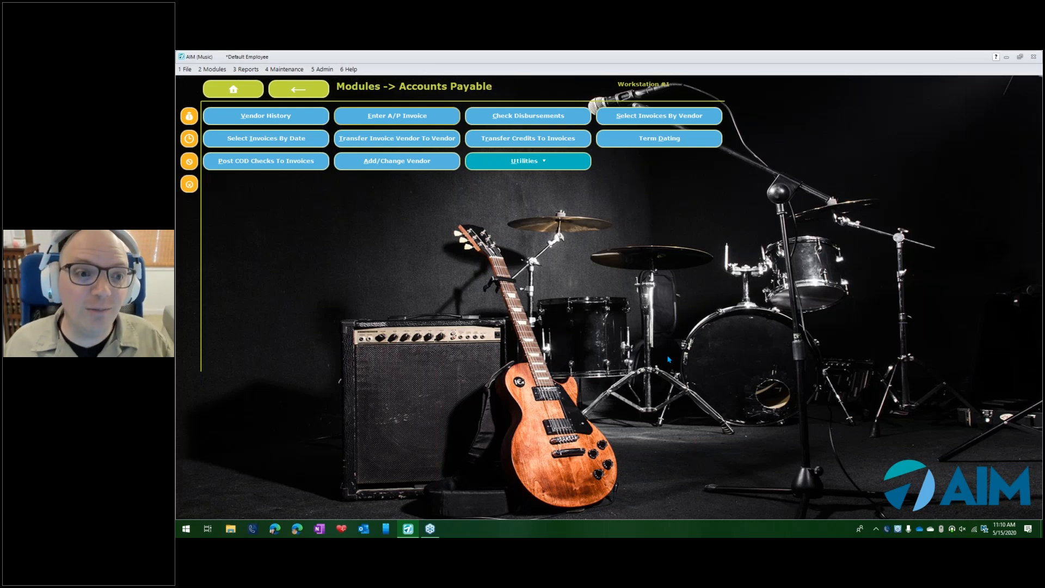
# - Open Select Invoices By Date and list the invoices with a cut-off date of 6/6/2020
pyautogui.click(203, 71)
pyautogui.moveTo(237, 173)
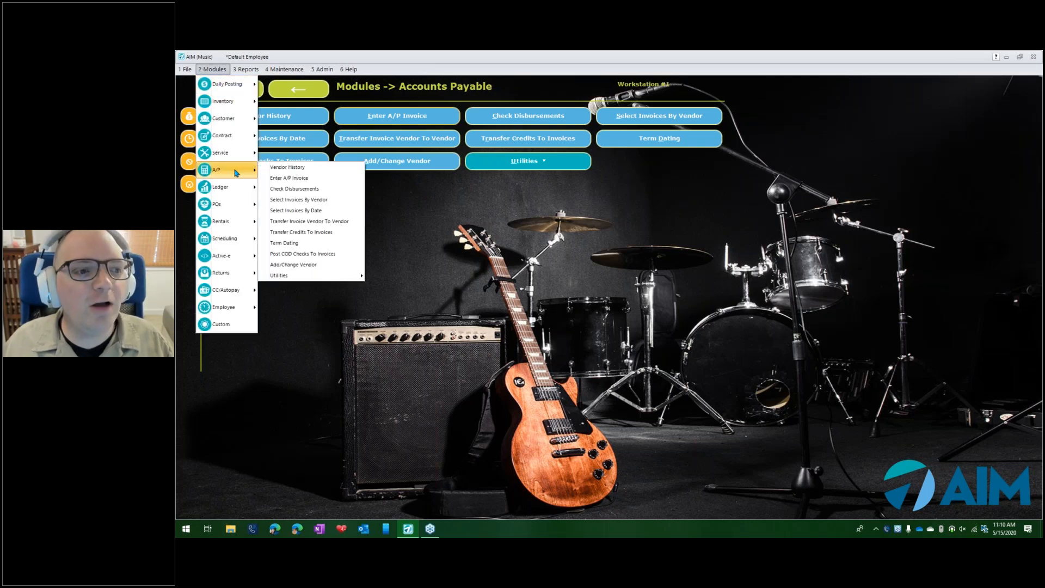
pyautogui.click(328, 211)
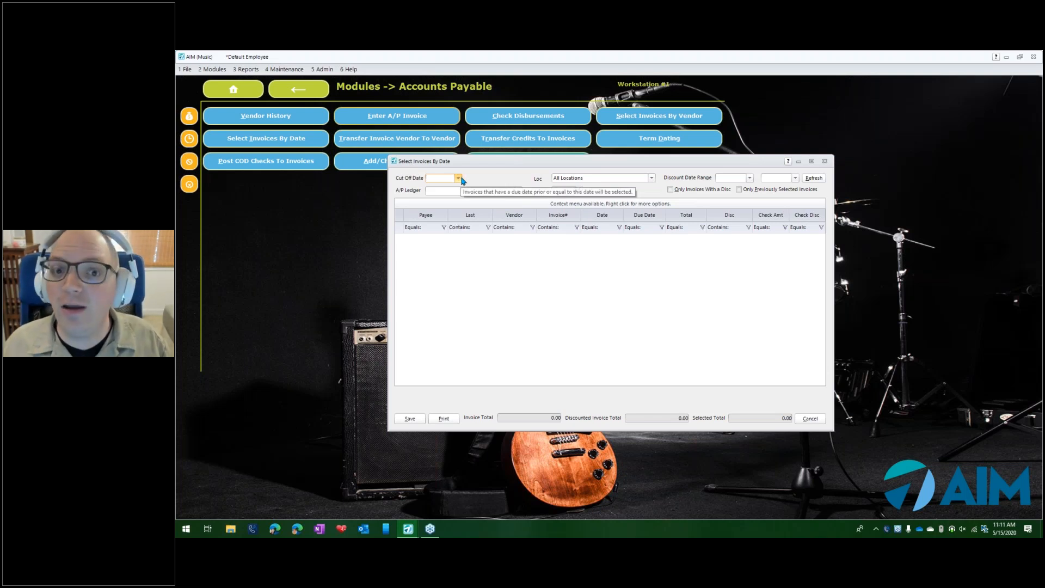
pyautogui.click(459, 179)
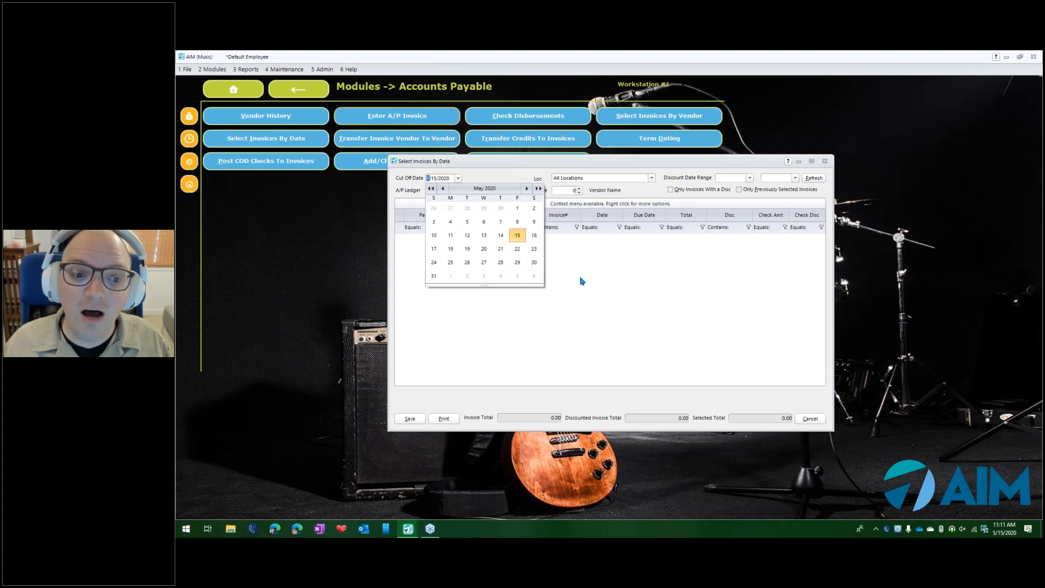
pyautogui.click(534, 278)
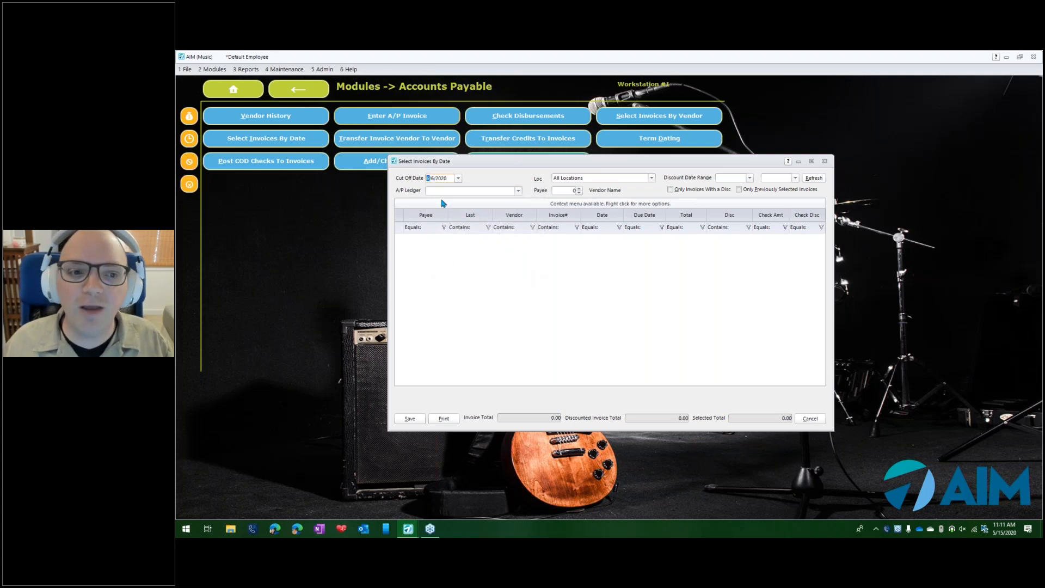
pyautogui.click(814, 179)
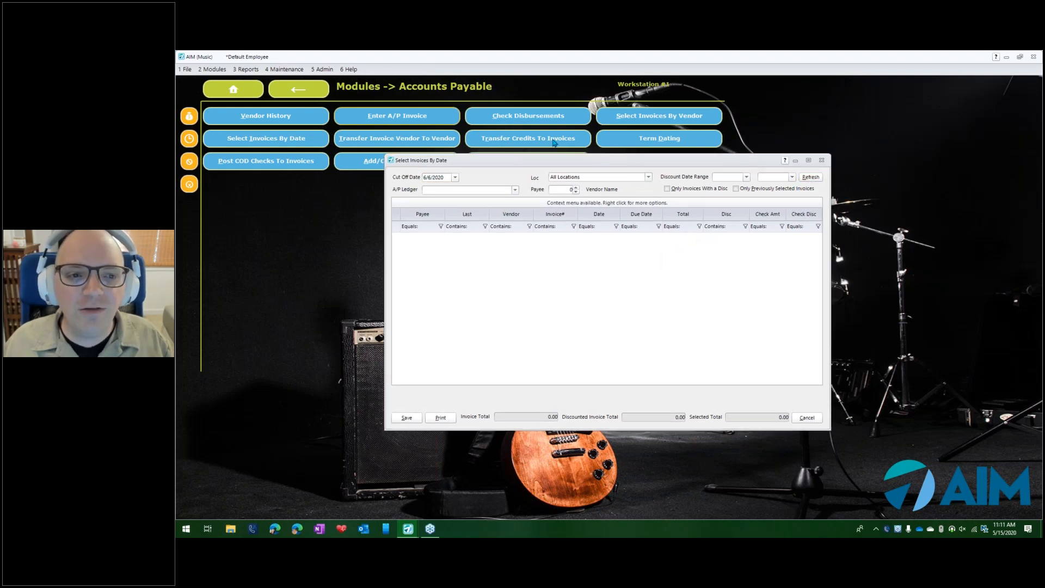
# - Change the cut-off date to 6/20/2020 and refresh the invoice list
pyautogui.moveTo(590, 164); pyautogui.dragTo(521, 116)
pyautogui.click(390, 131)
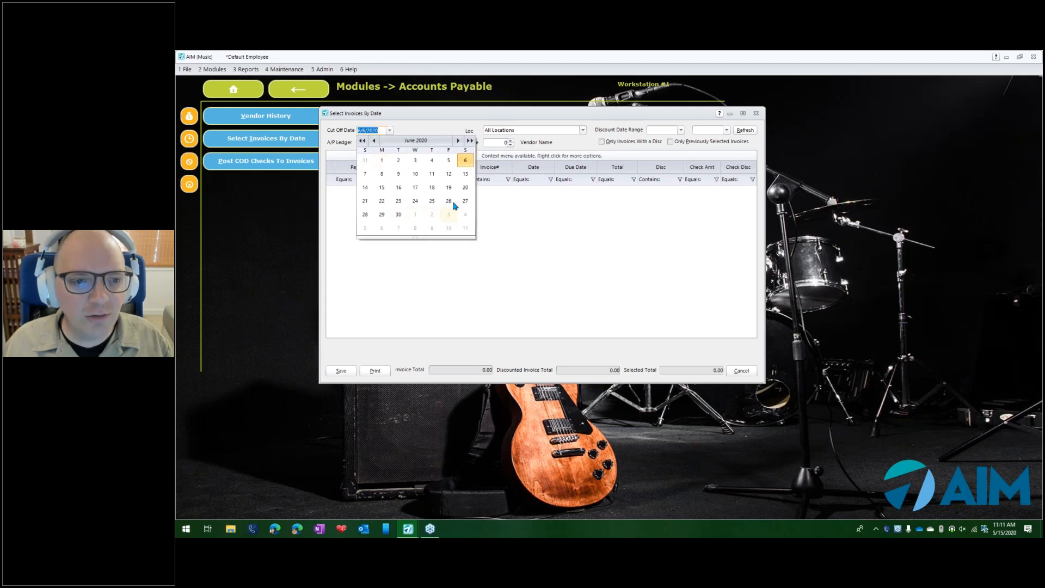
pyautogui.click(466, 188)
pyautogui.click(745, 131)
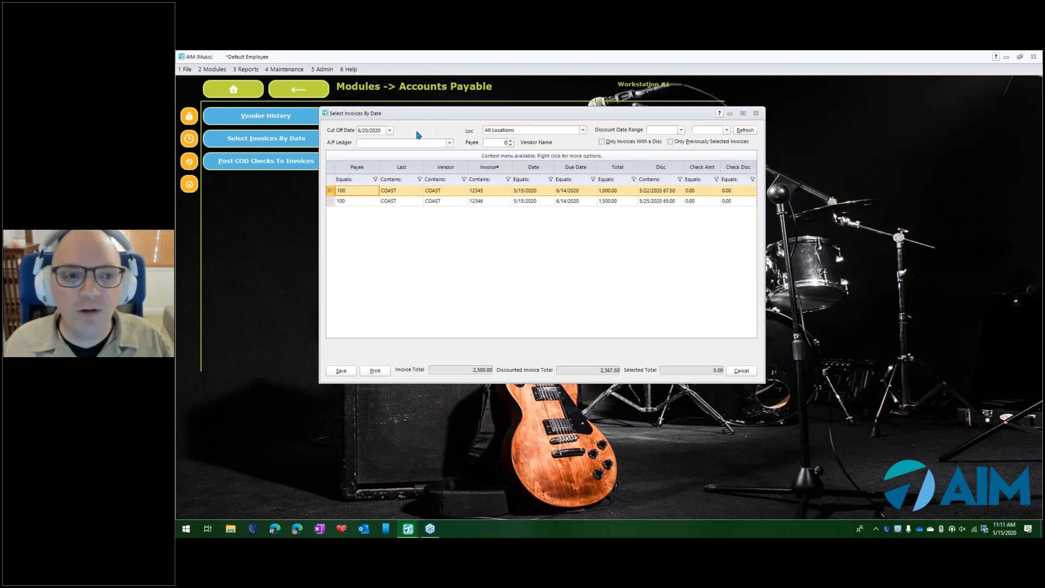
# - Clear the cut-off date and list the invoices with a discount date range of 5/17/2020 to 5/23/2020
pyautogui.click(390, 132)
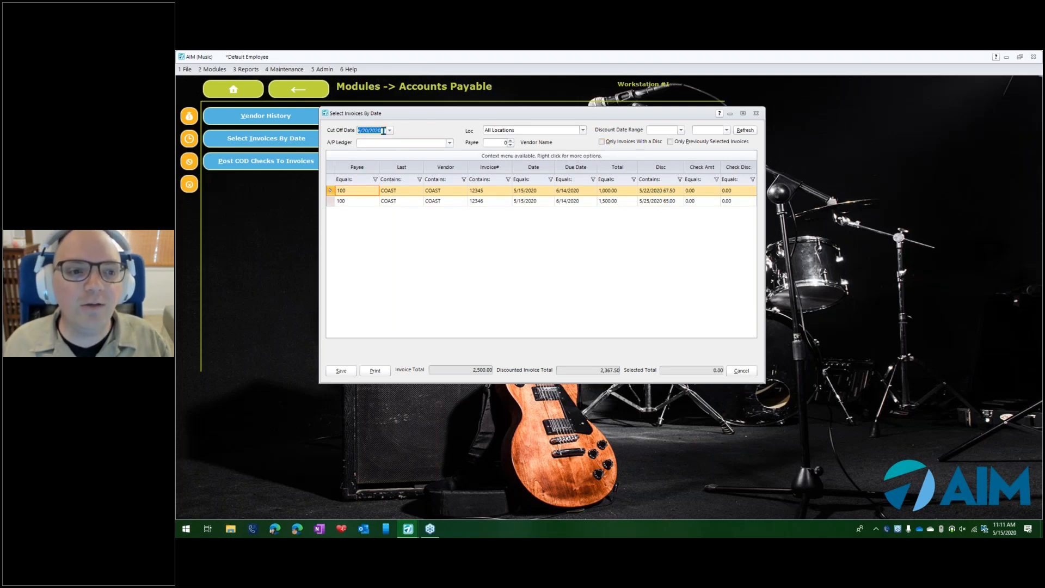
pyautogui.rightClick(391, 132)
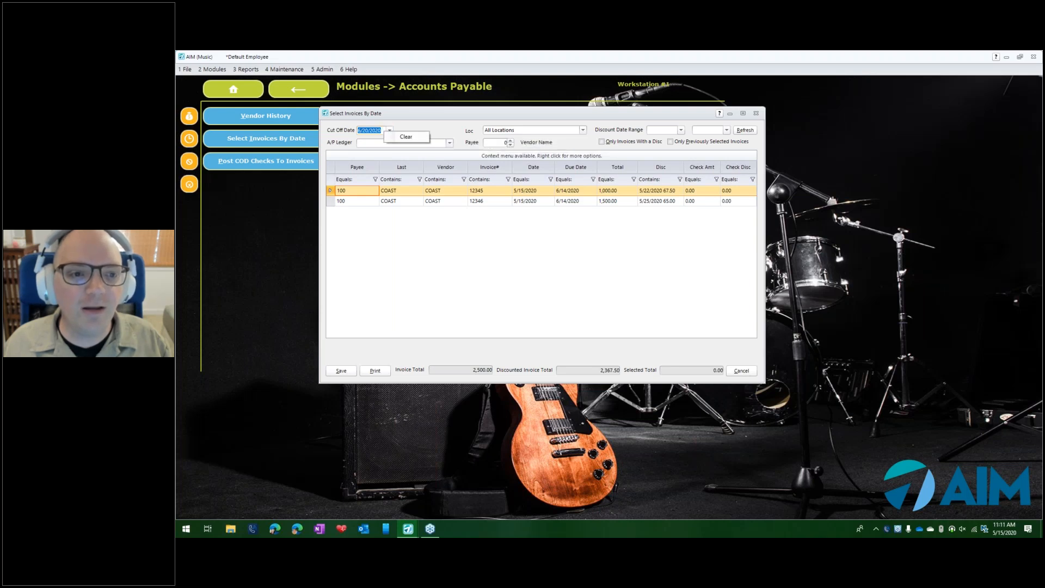
pyautogui.click(406, 136)
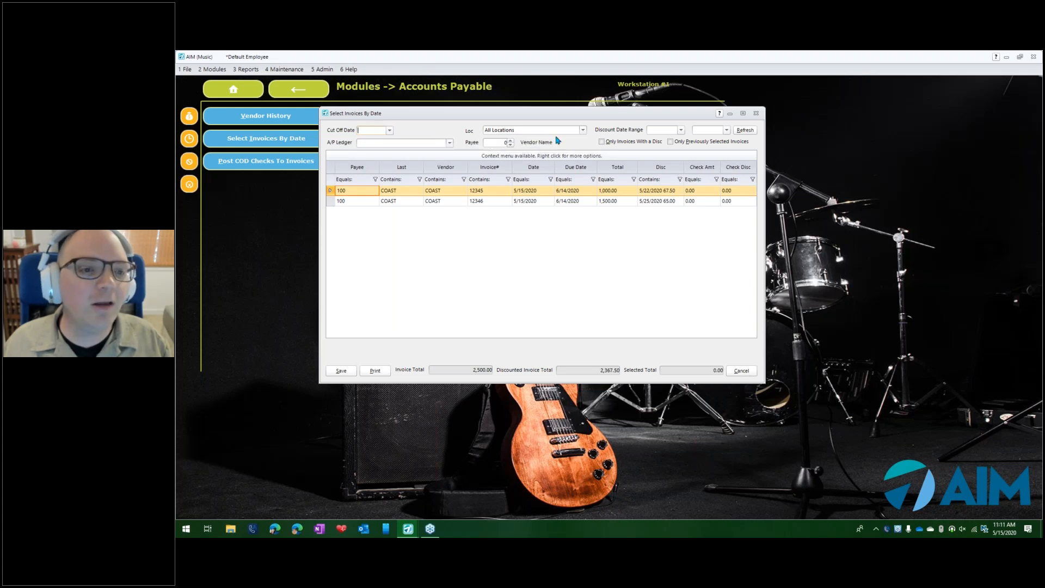
pyautogui.click(682, 131)
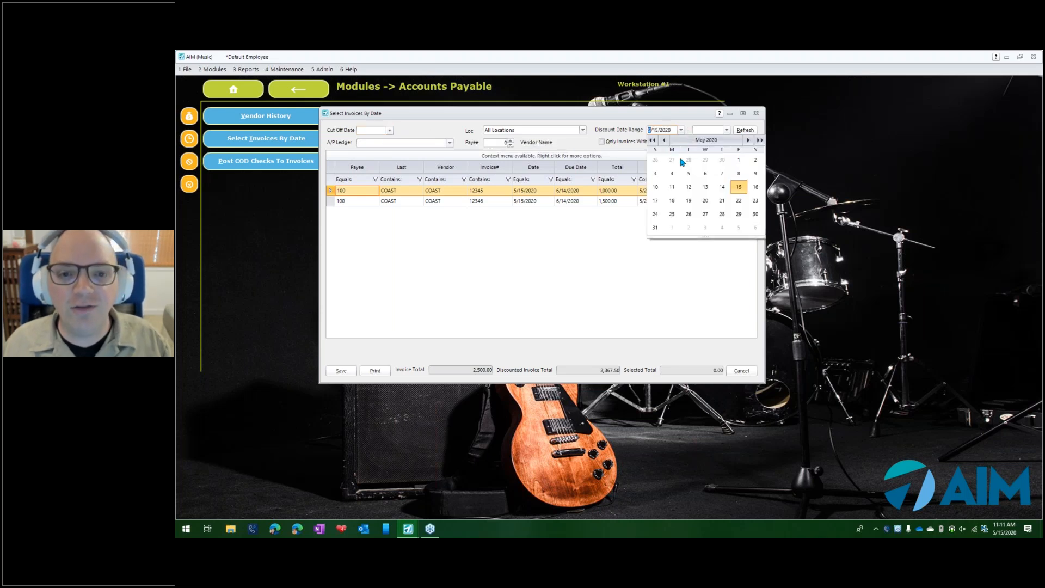
pyautogui.click(655, 201)
pyautogui.click(727, 130)
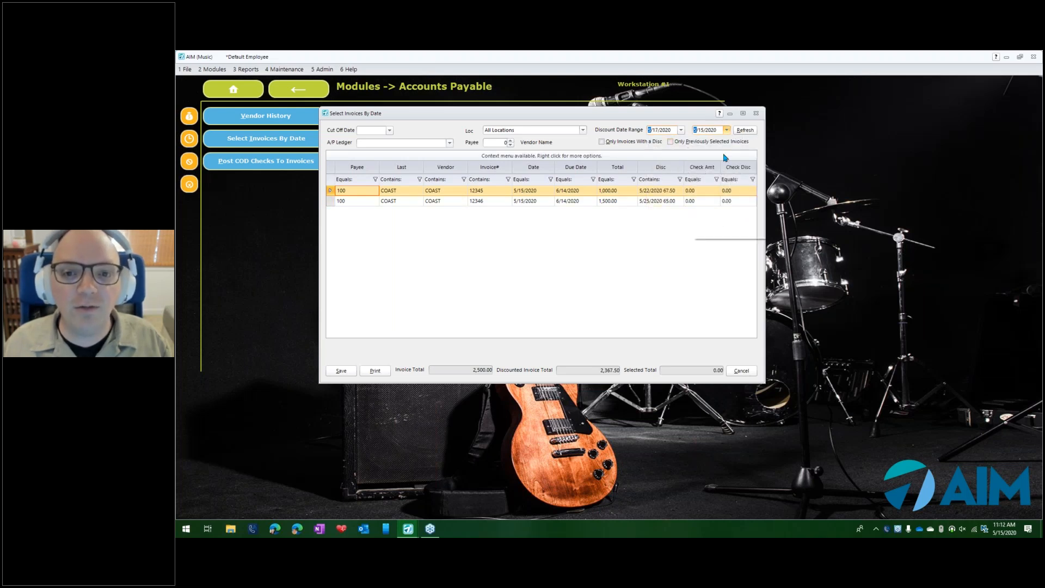
pyautogui.click(801, 202)
pyautogui.click(746, 130)
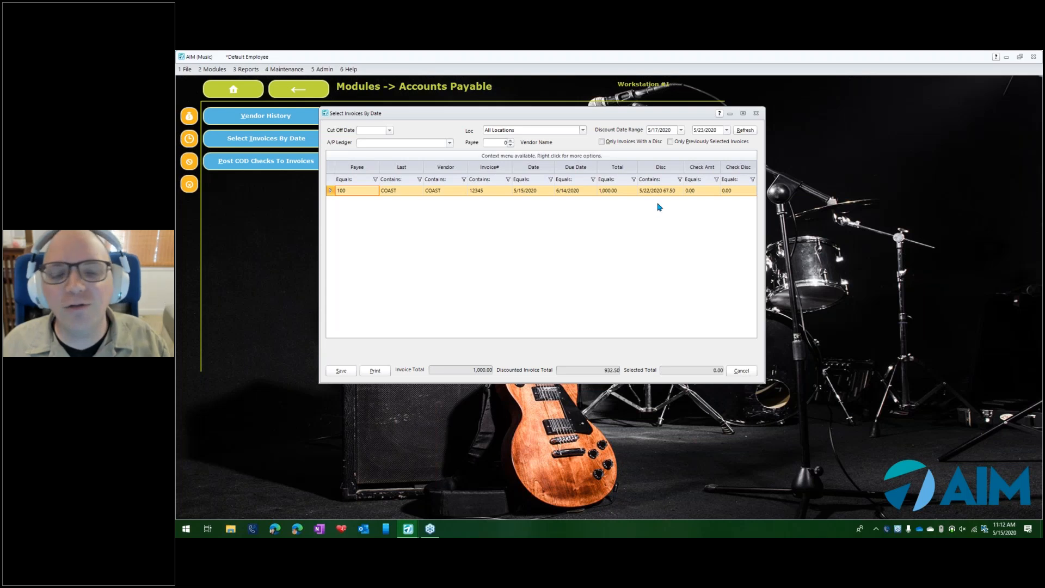
# - View the discounts of invoice 12345, and relist the invoices with the discount date range extended to 5/30/2020
pyautogui.rightClick(624, 195)
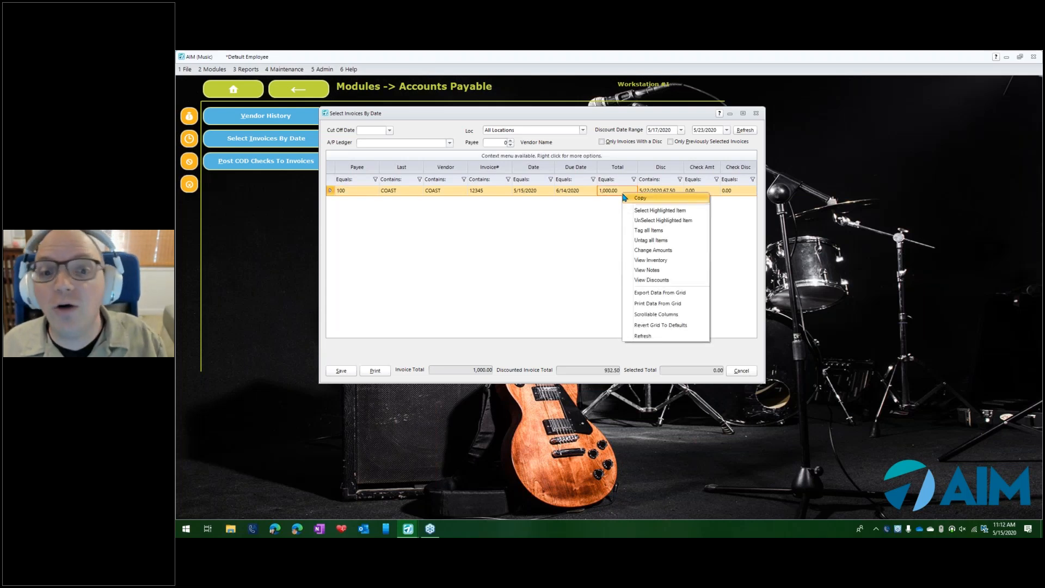
pyautogui.click(675, 282)
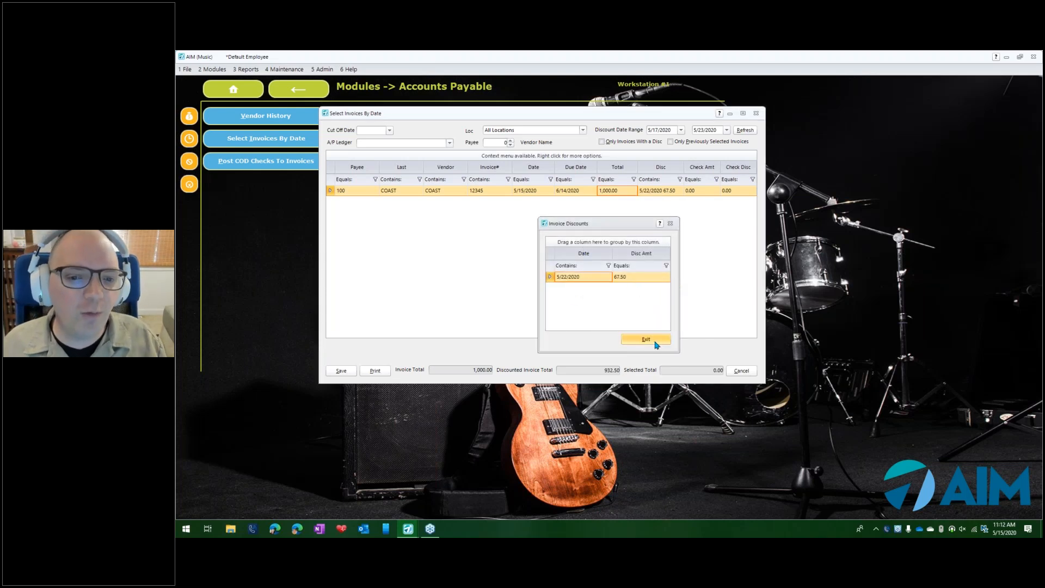
pyautogui.click(727, 130)
pyautogui.click(803, 215)
pyautogui.click(749, 134)
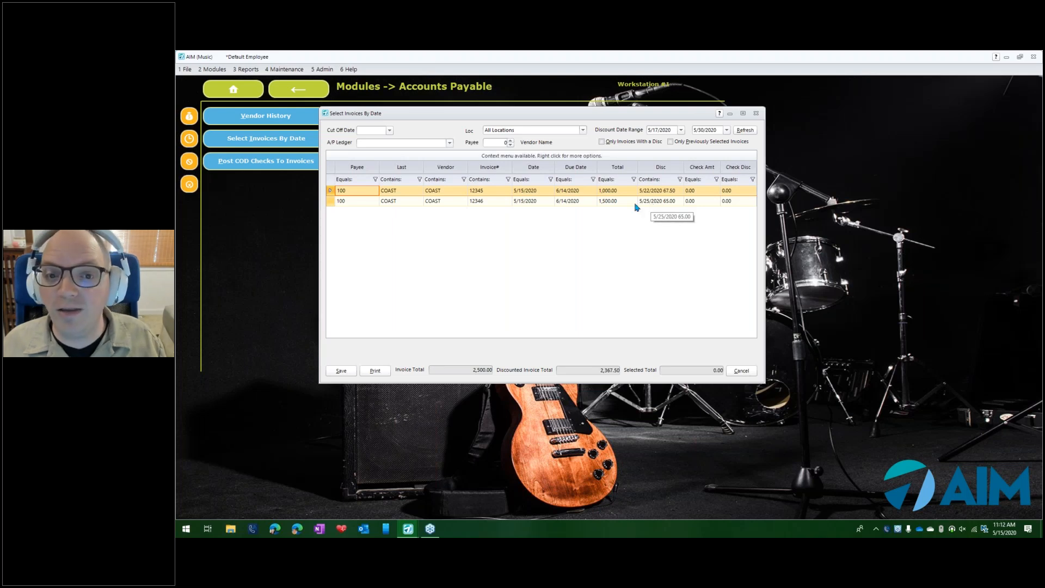
# - View the available discounts of invoice 12346 and close the discount list
pyautogui.rightClick(655, 203)
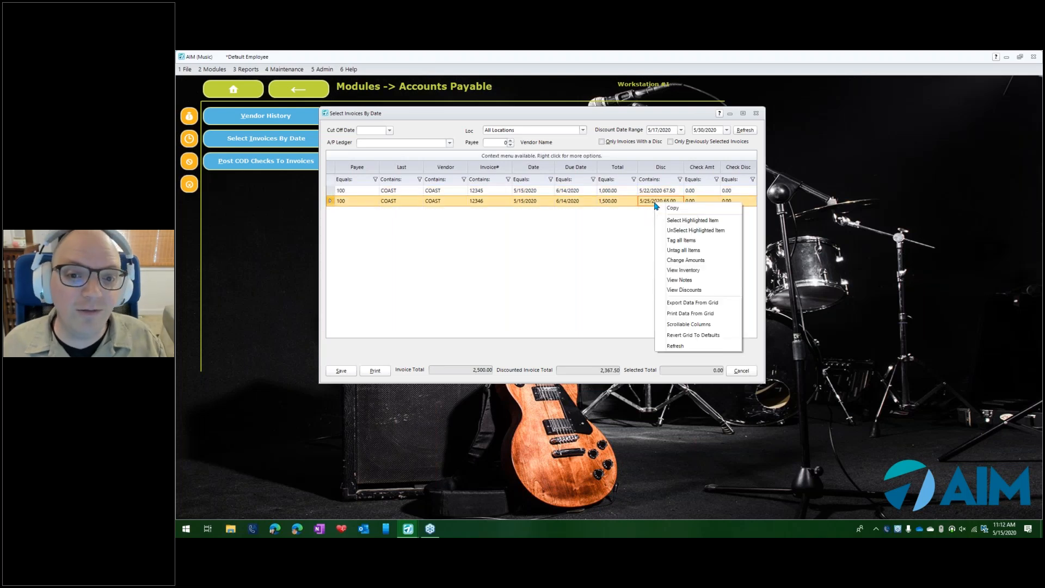
pyautogui.click(694, 290)
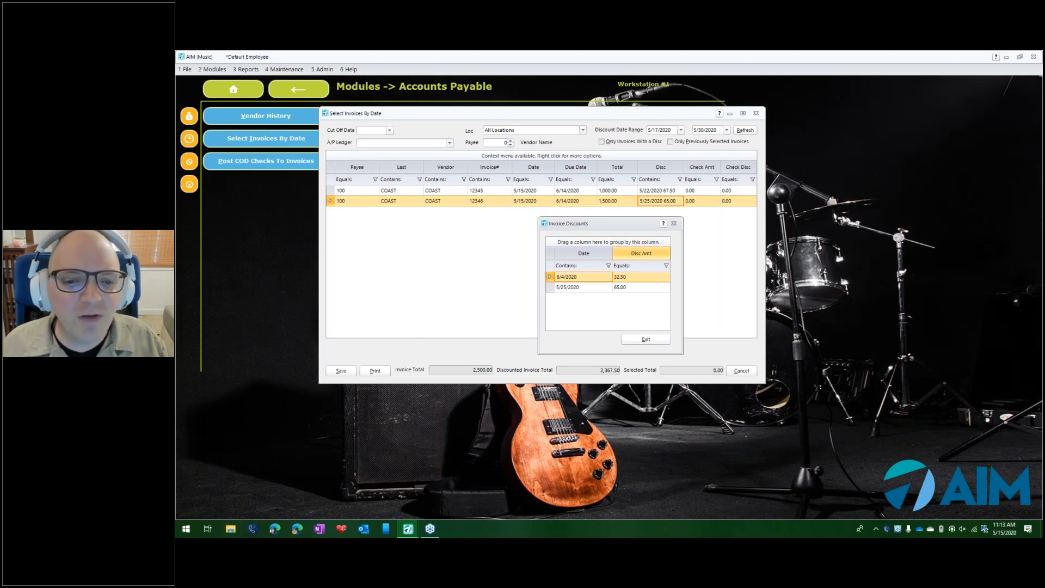
pyautogui.click(646, 340)
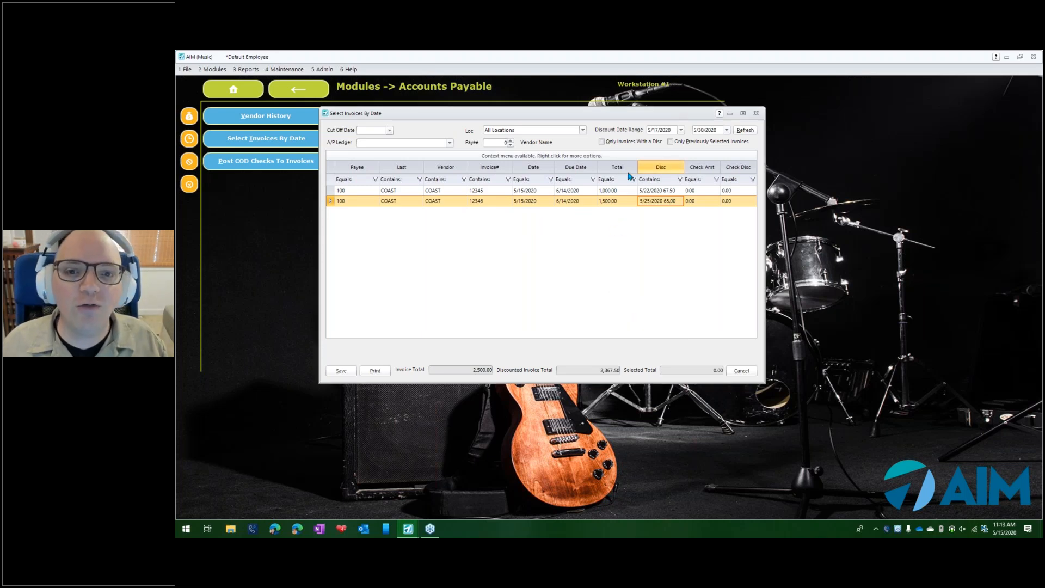
# - Select invoices 12346 and 12345 for payment with their available discounts
pyautogui.rightClick(481, 277)
pyautogui.click(526, 278)
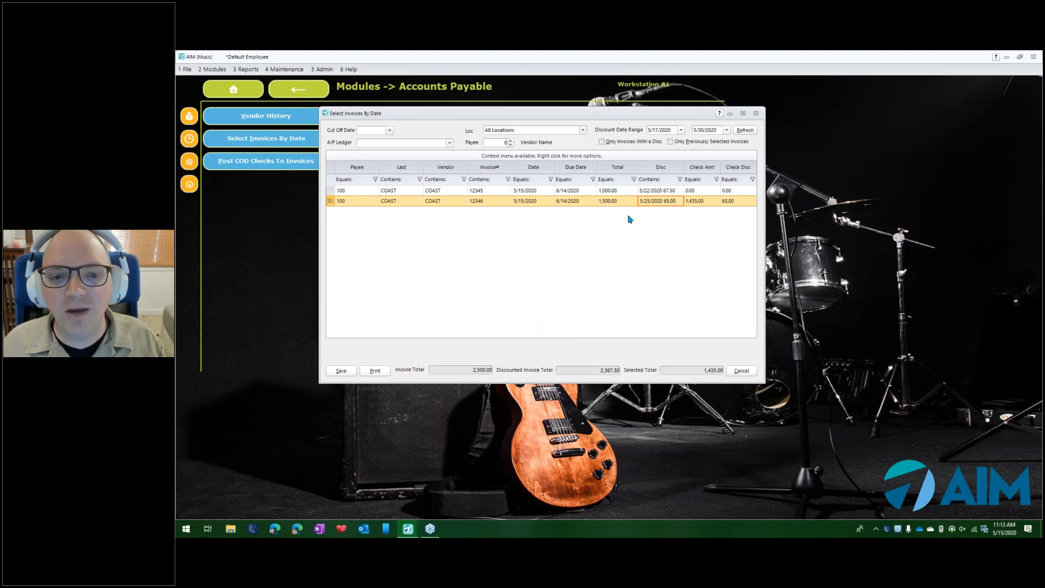
pyautogui.rightClick(586, 192)
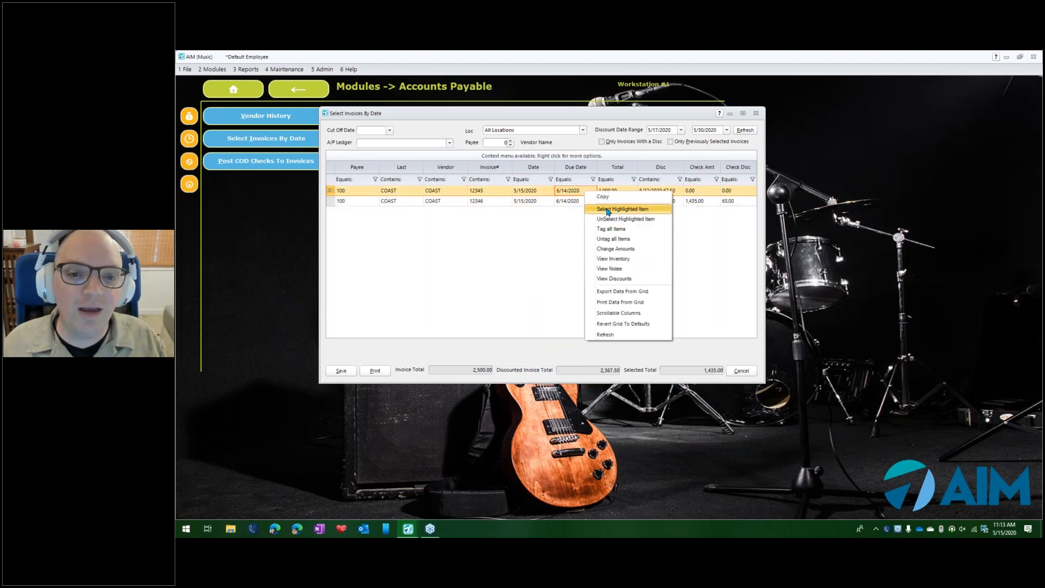
pyautogui.click(608, 210)
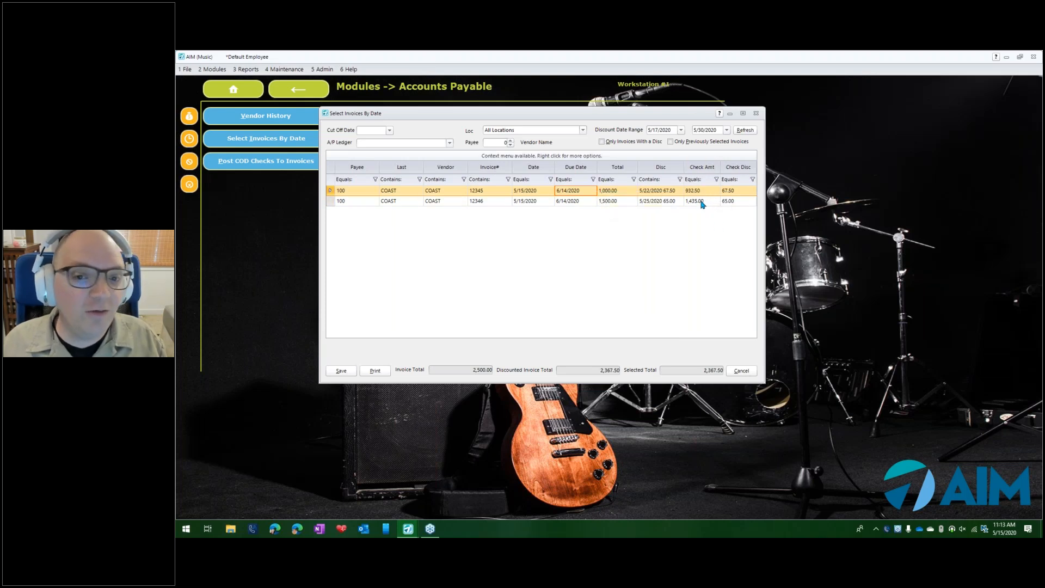
# - Examine the discount taken, short pay amount and amount to pay for invoices 12345 and 12346, leaving the amounts as they are
pyautogui.doubleClick(659, 195)
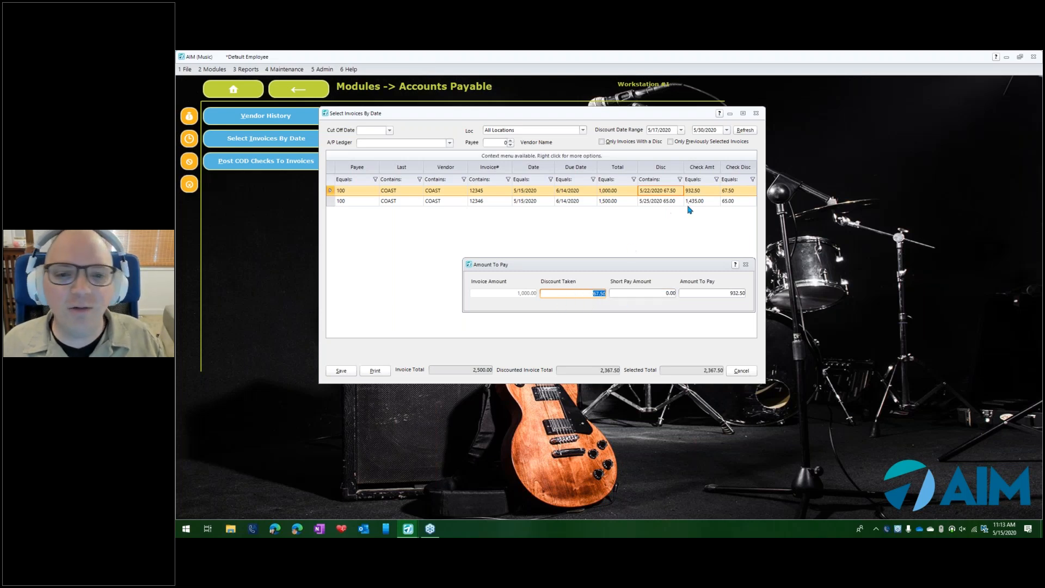
pyautogui.click(746, 264)
pyautogui.click(621, 201)
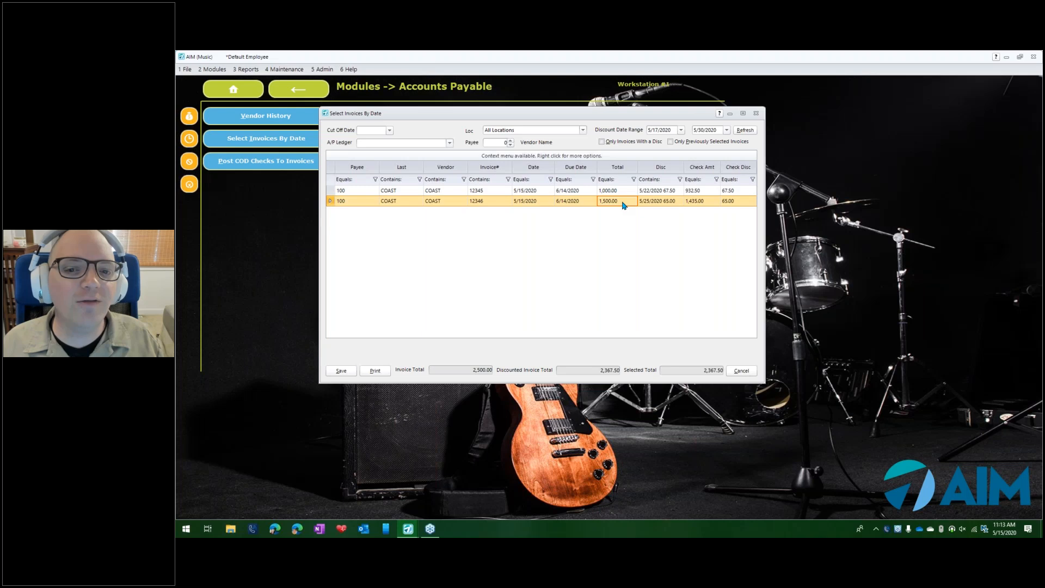
pyautogui.click(624, 204)
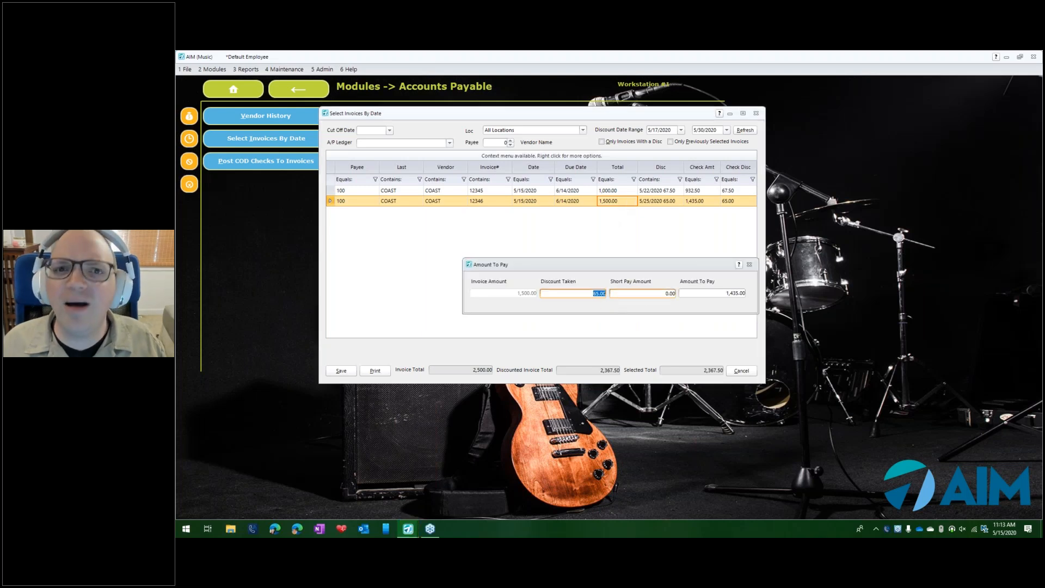
pyautogui.click(749, 264)
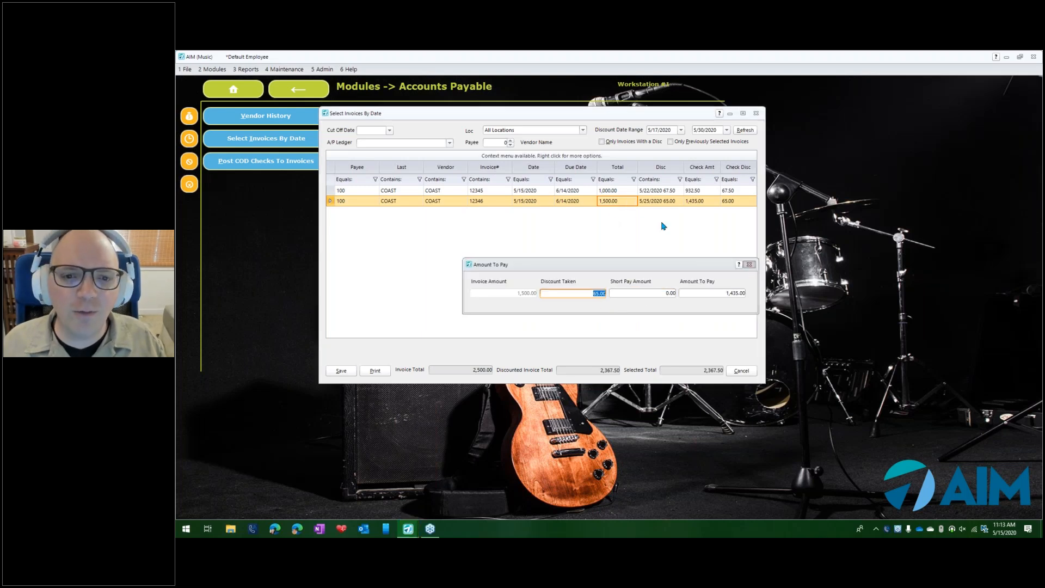
pyautogui.rightClick(606, 206)
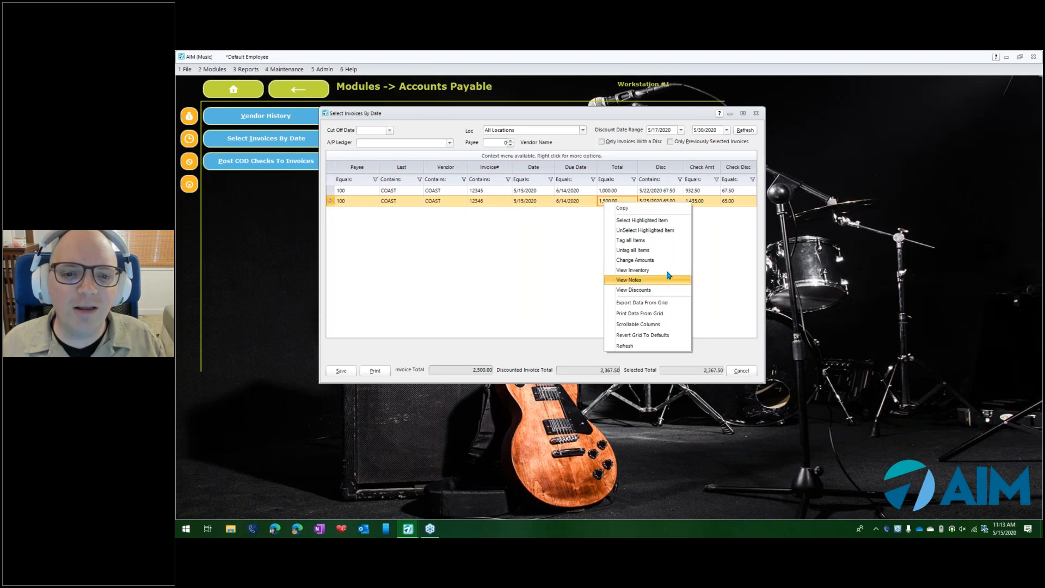
pyautogui.click(651, 262)
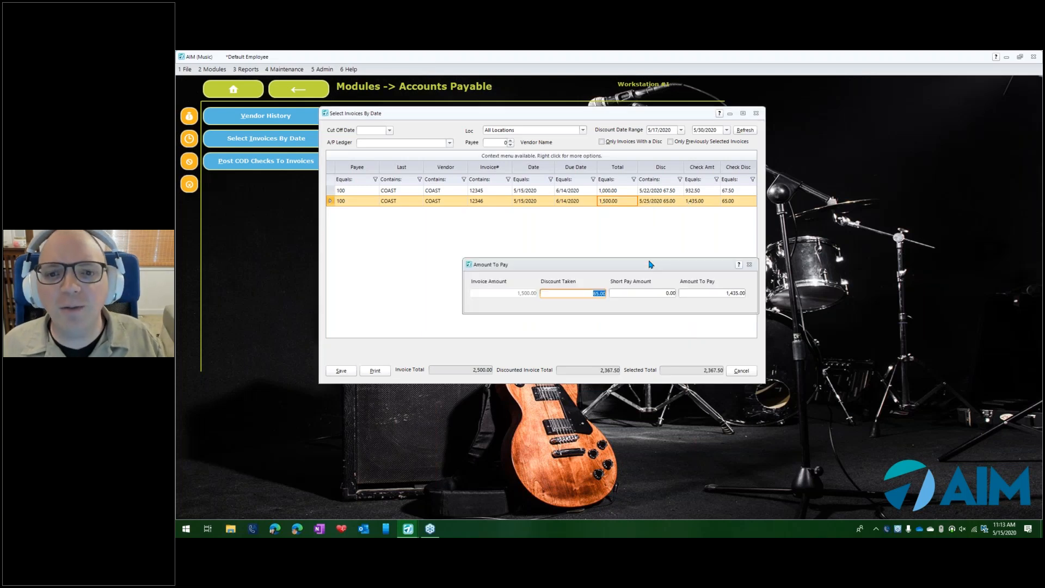
pyautogui.click(751, 265)
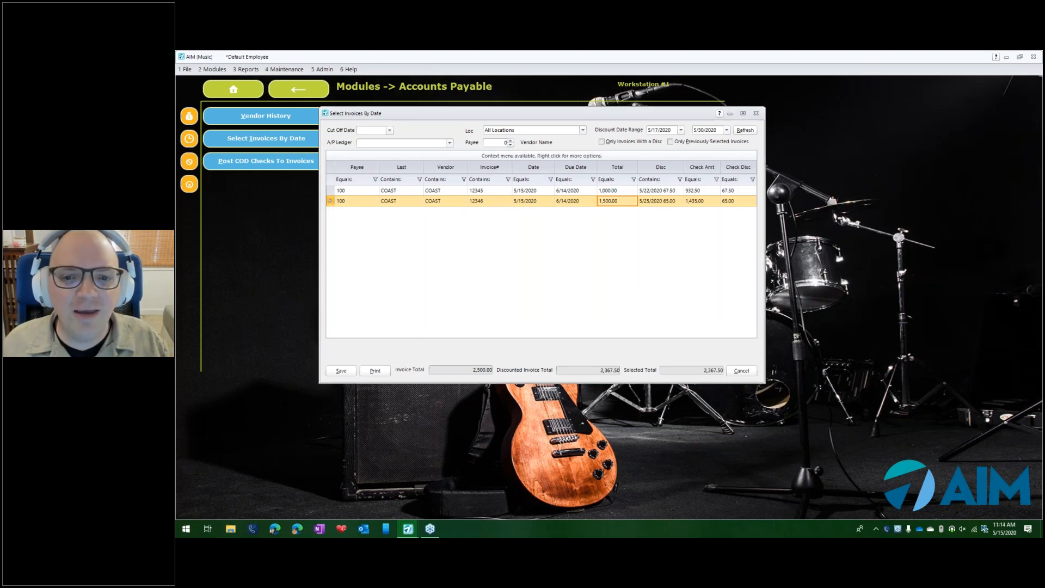
pyautogui.press('F1')
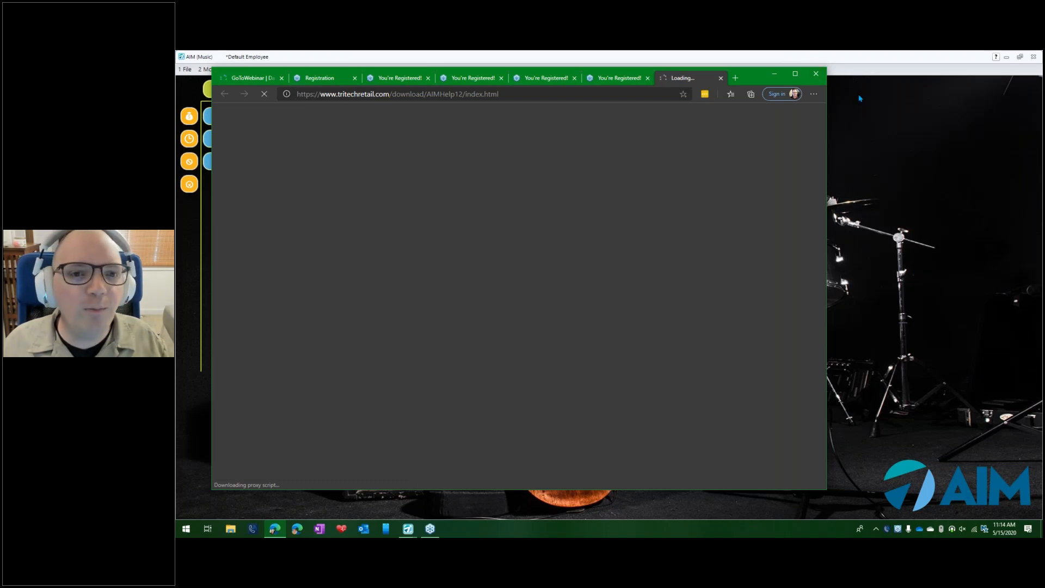
pyautogui.click(859, 100)
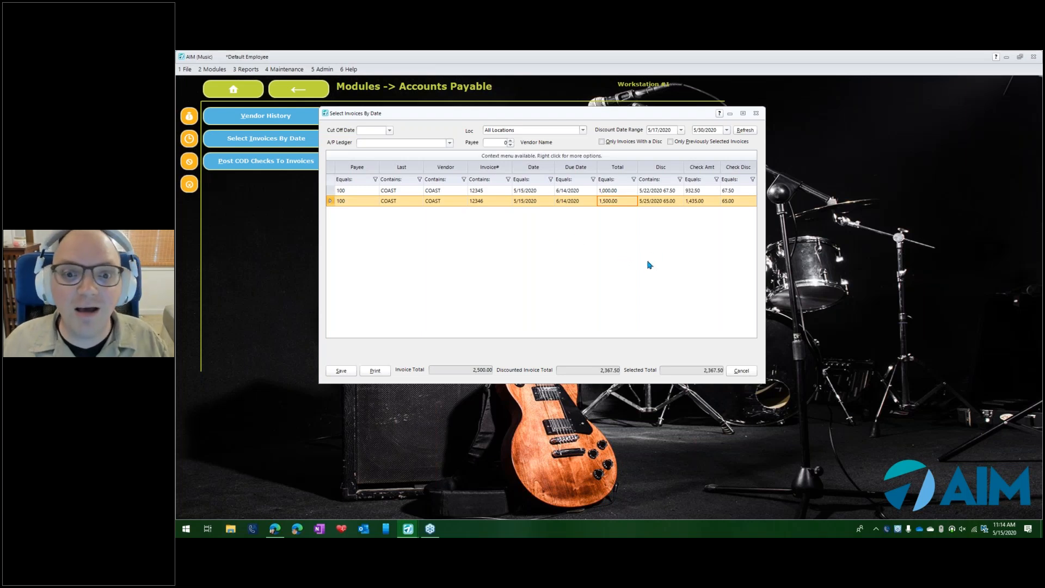
pyautogui.moveTo(630, 110); pyautogui.dragTo(597, 84)
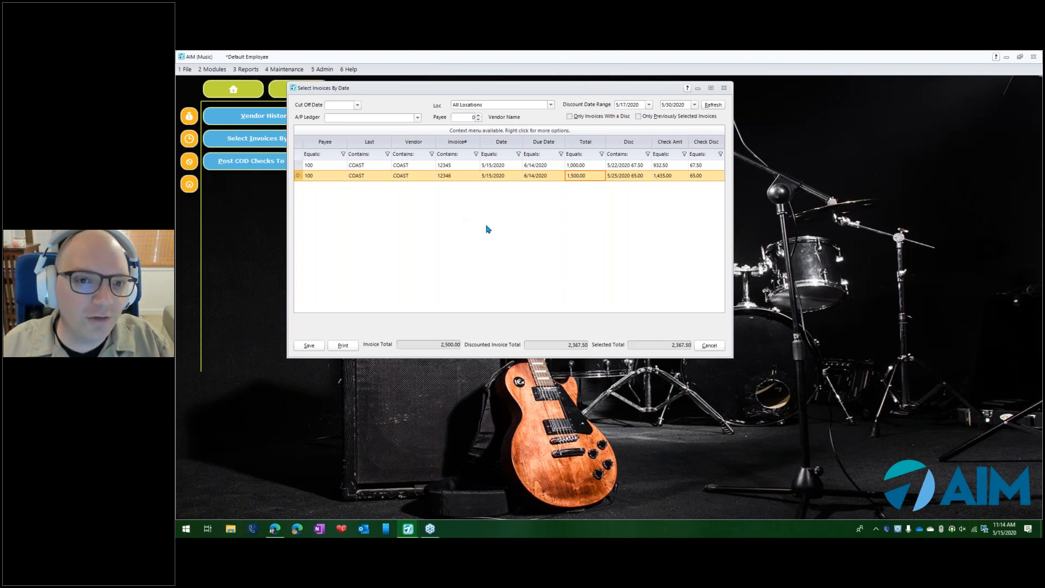
# - Close Select Invoices By Date without saving the selections, and open Check Disbursements for the vendor Coast Wholesale
pyautogui.click(710, 346)
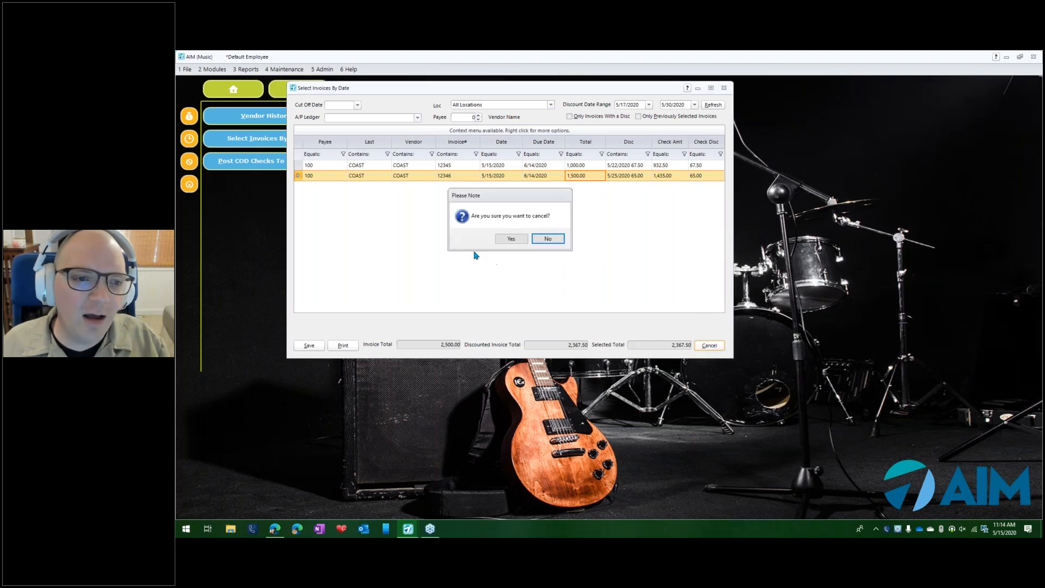
pyautogui.click(512, 240)
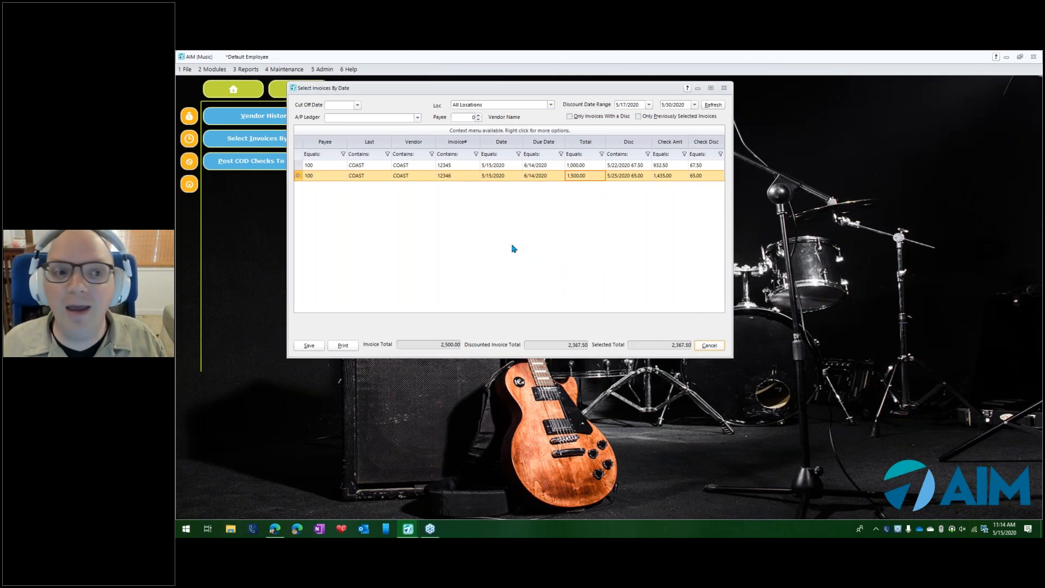
pyautogui.click(206, 70)
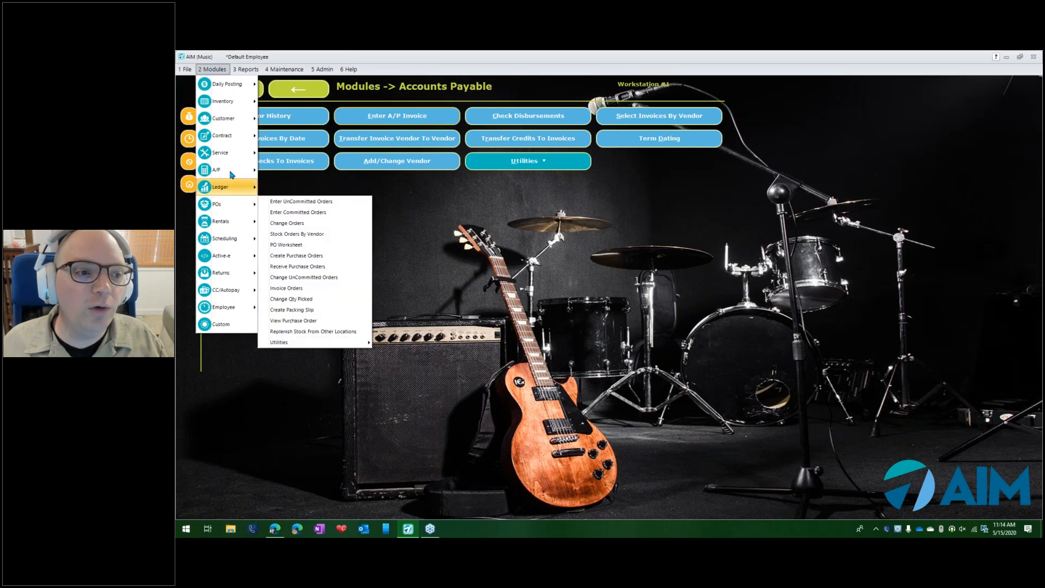
pyautogui.moveTo(231, 171)
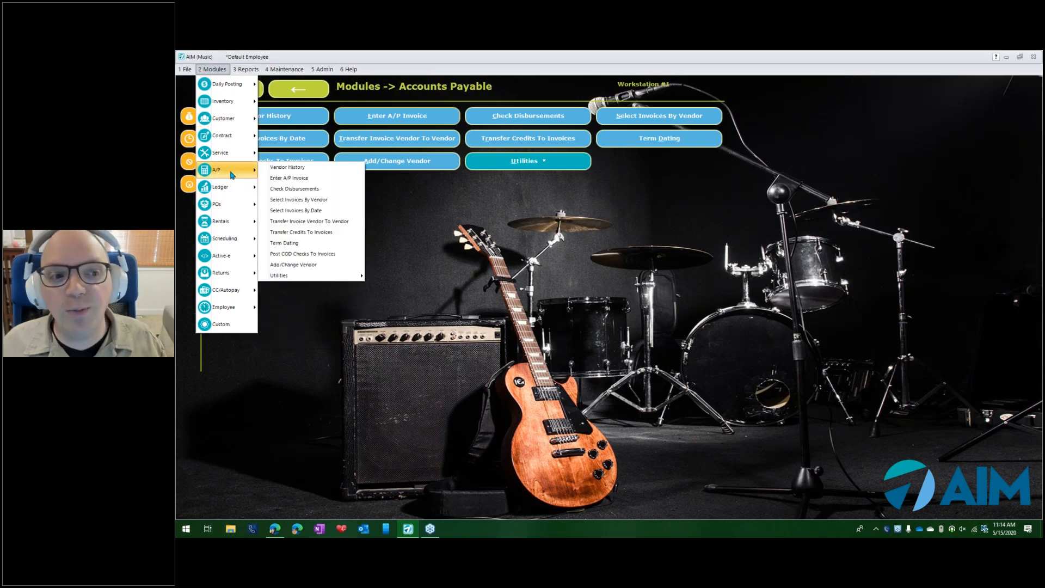
pyautogui.click(322, 189)
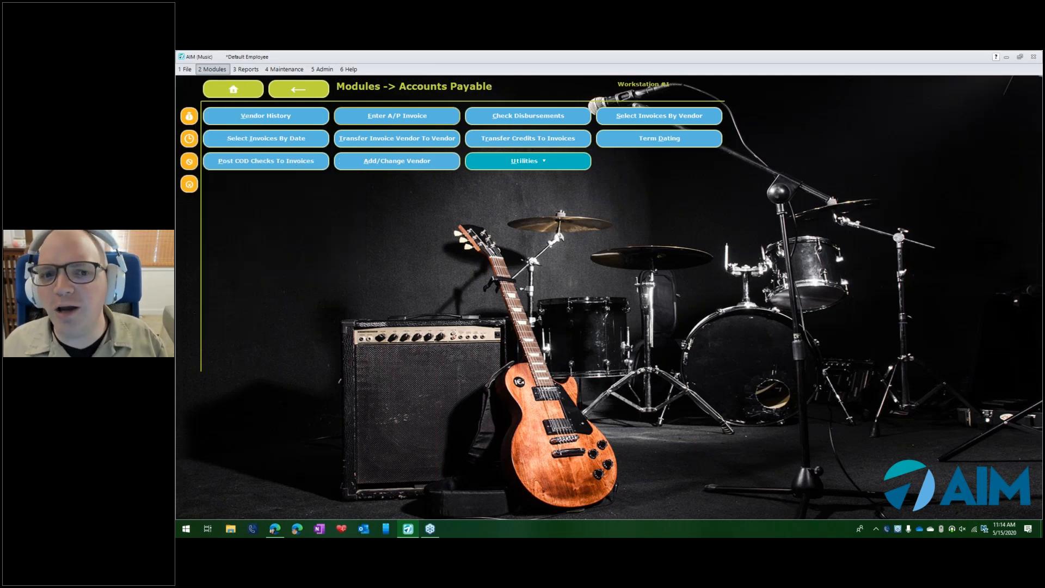
pyautogui.write('co')
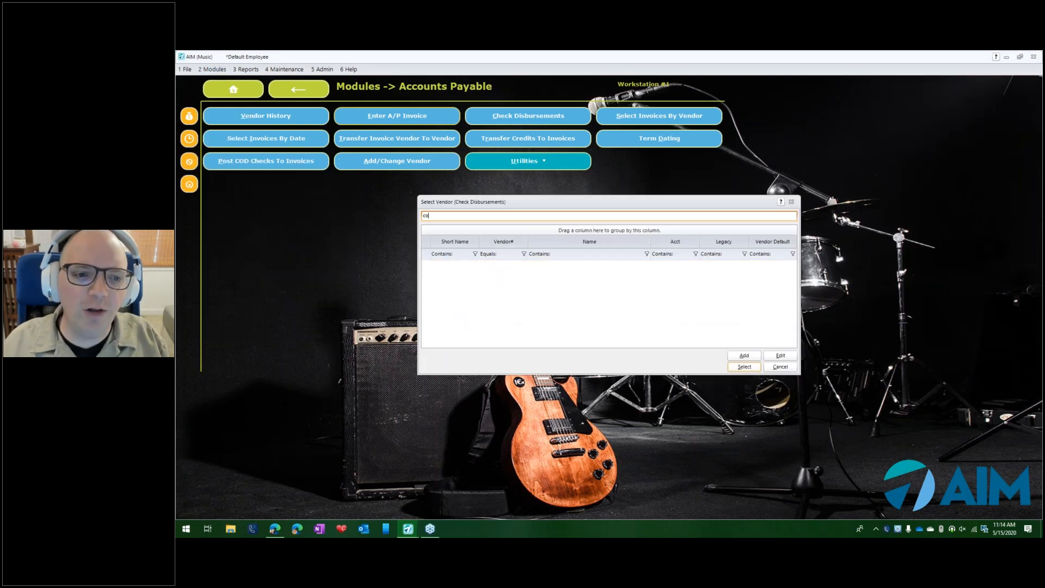
pyautogui.write('as')
pyautogui.press('Return')
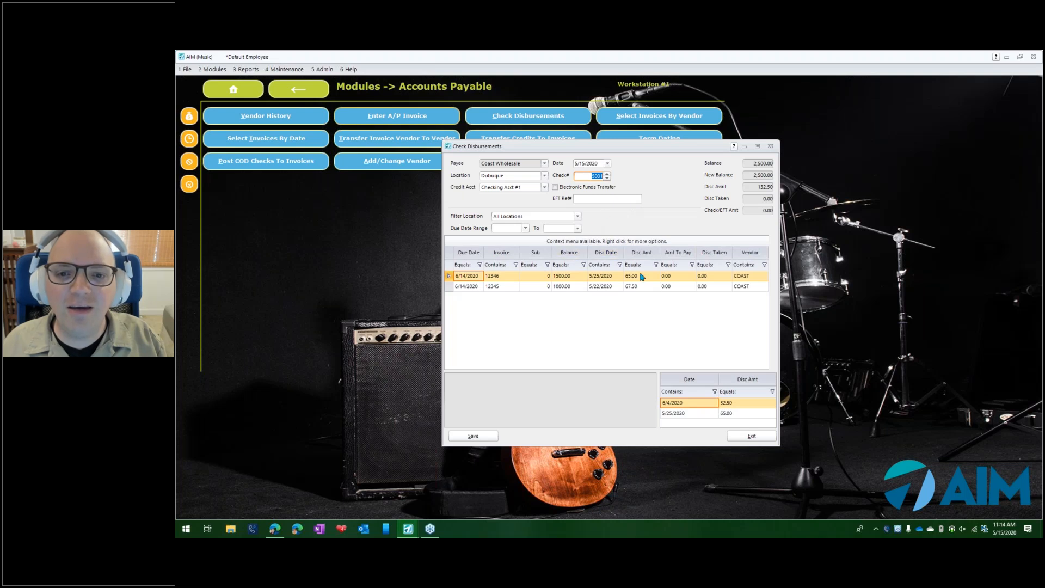
# - Check the total discount available and compare the discount dates and amounts of invoices 12345 and 12346
pyautogui.click(750, 189)
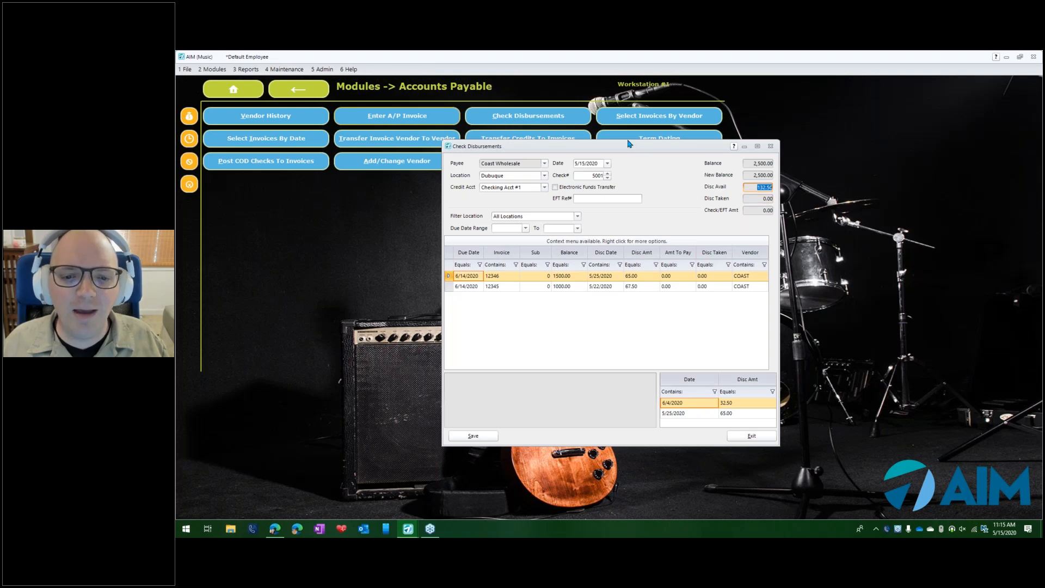
pyautogui.moveTo(638, 148); pyautogui.dragTo(563, 118)
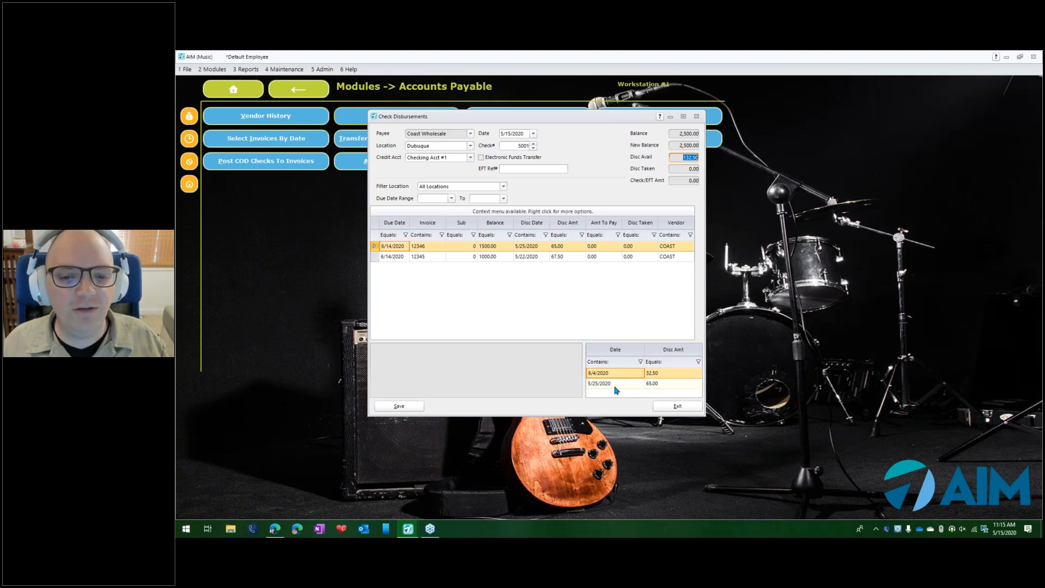
pyautogui.click(498, 259)
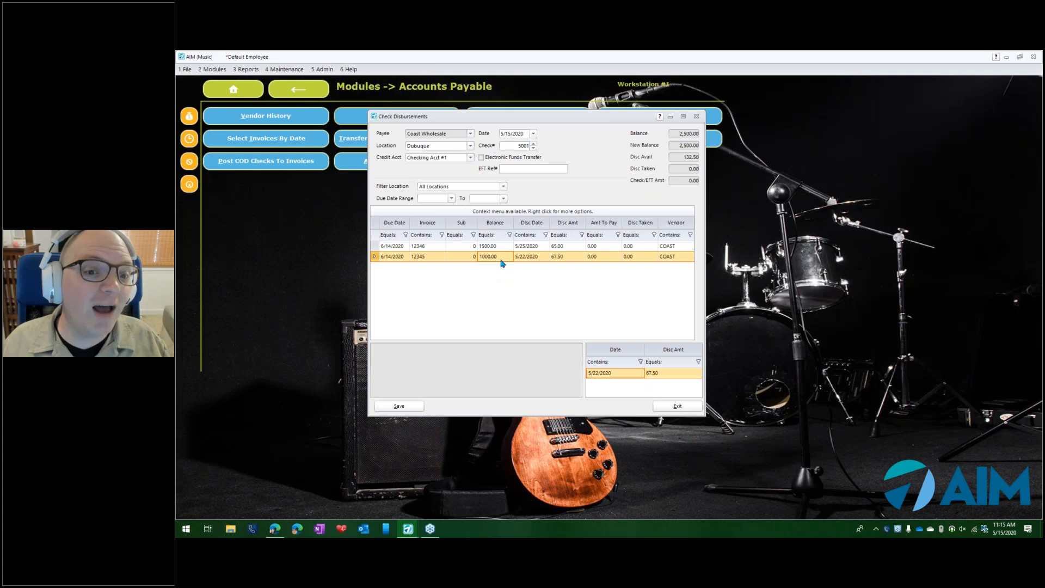
pyautogui.click(494, 248)
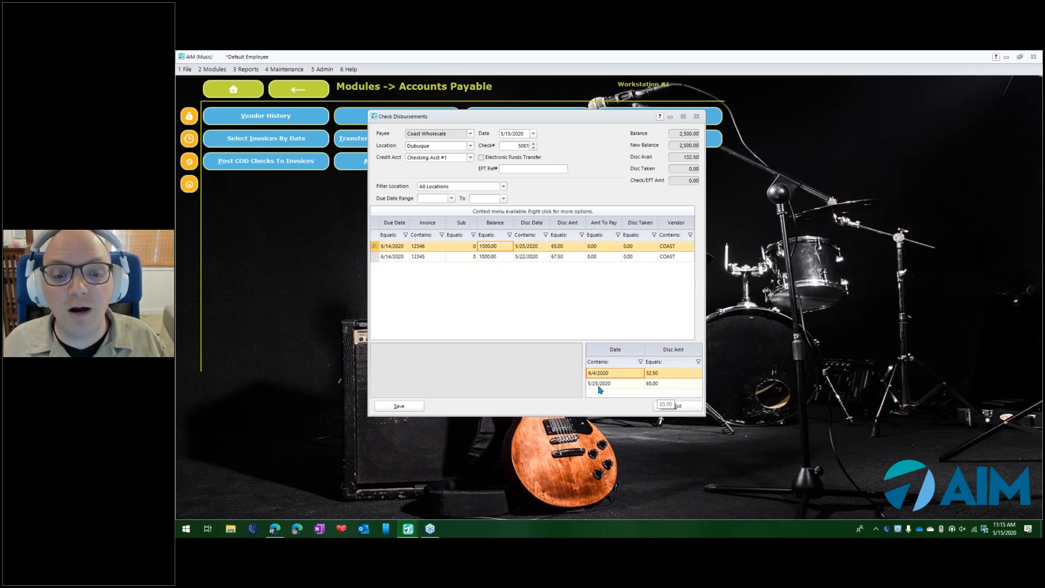
pyautogui.click(665, 384)
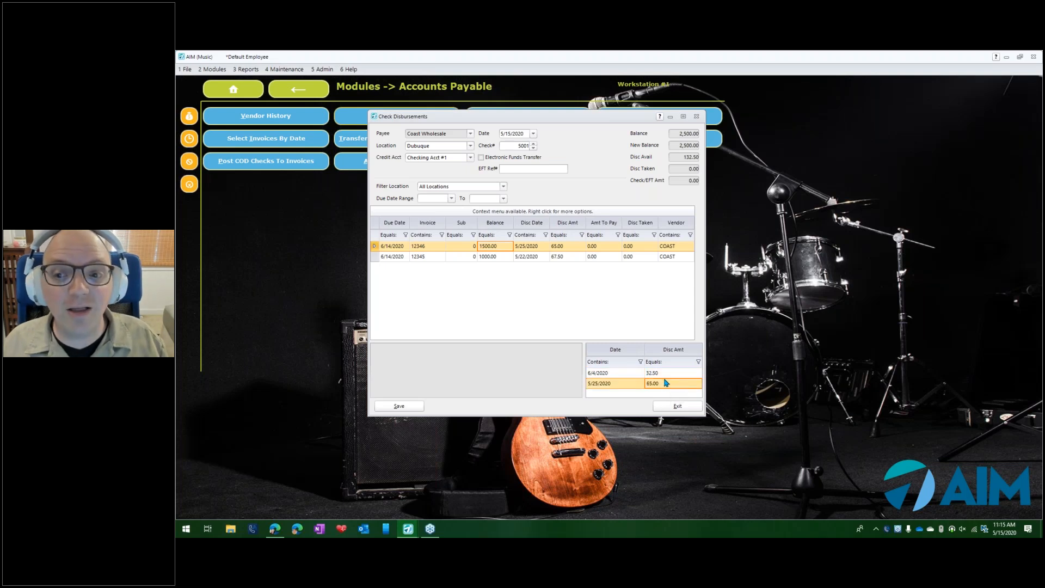
pyautogui.click(601, 373)
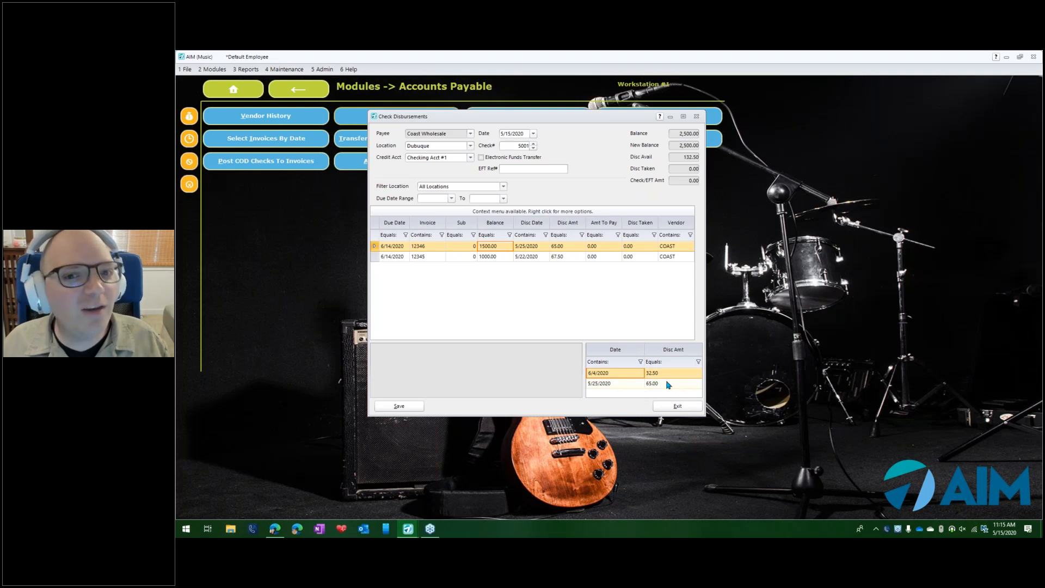
# - View the Invoice Discounts list of invoice 12345 from Check Disbursements and close it
pyautogui.rightClick(532, 261)
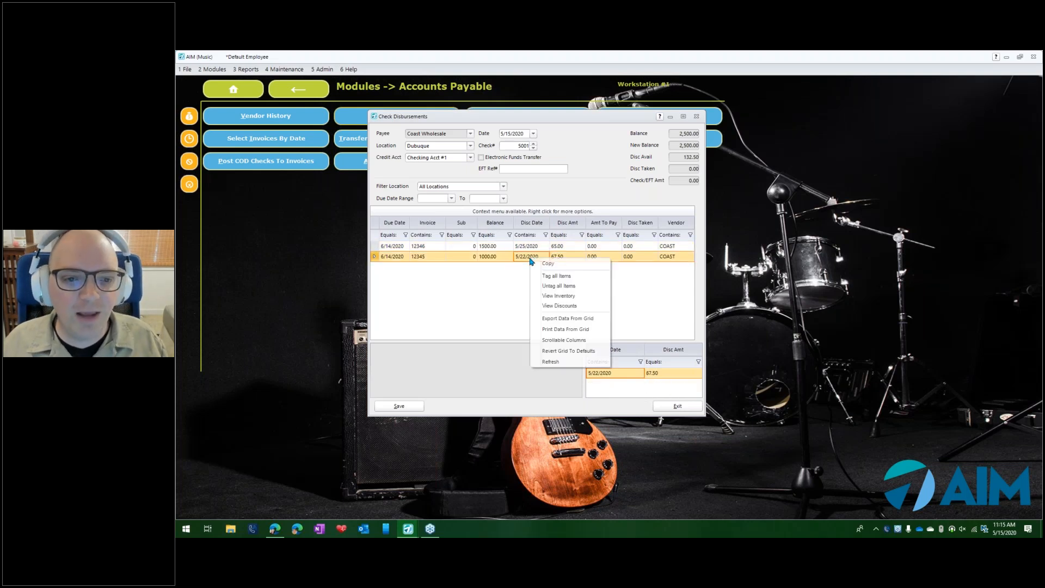
pyautogui.click(564, 306)
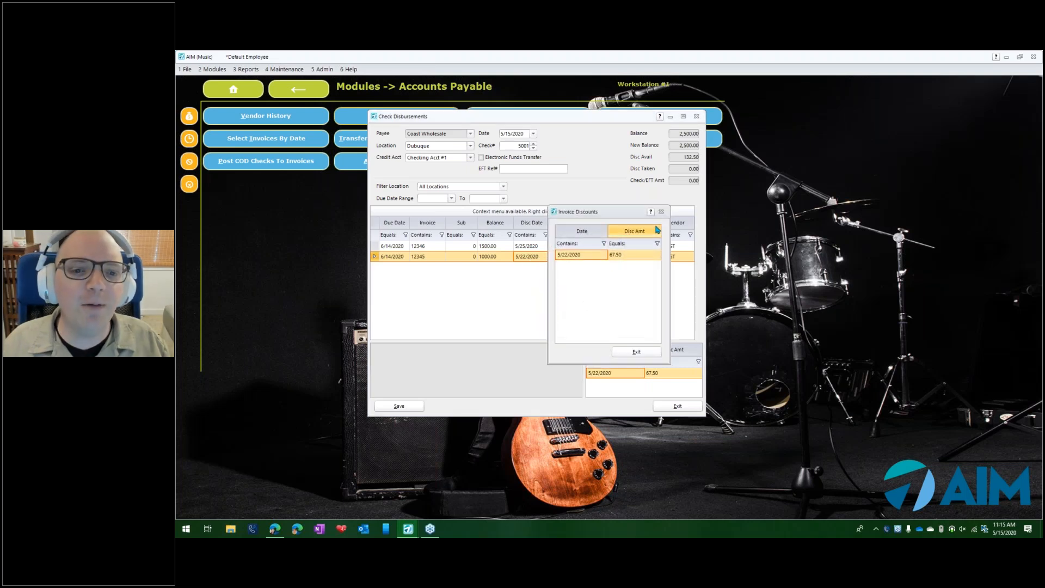
pyautogui.click(662, 213)
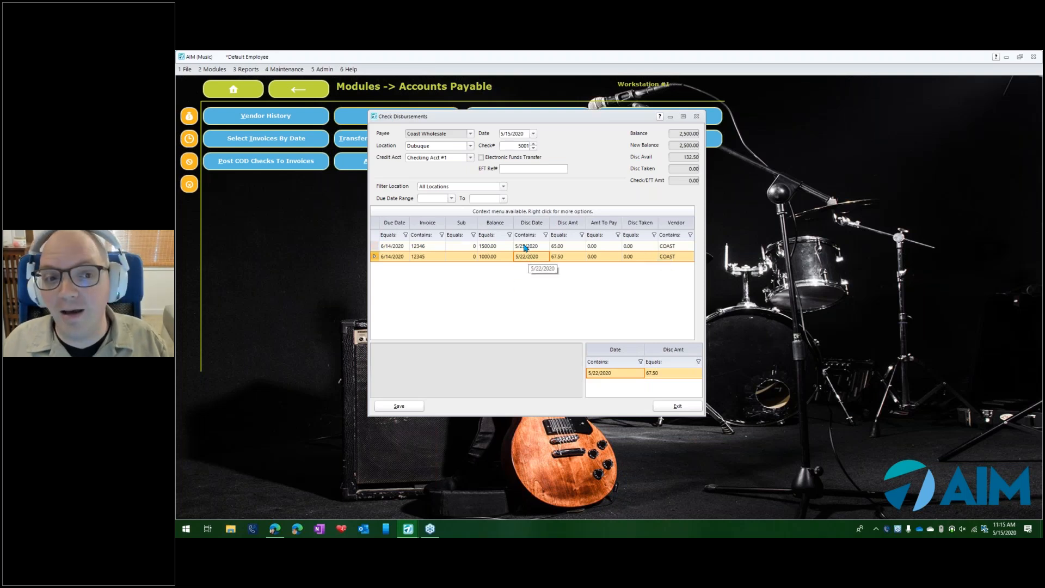
# - Mark the Coast Wholesale payment as an Electronic Funds Transfer with EFT reference 4576
pyautogui.click(482, 158)
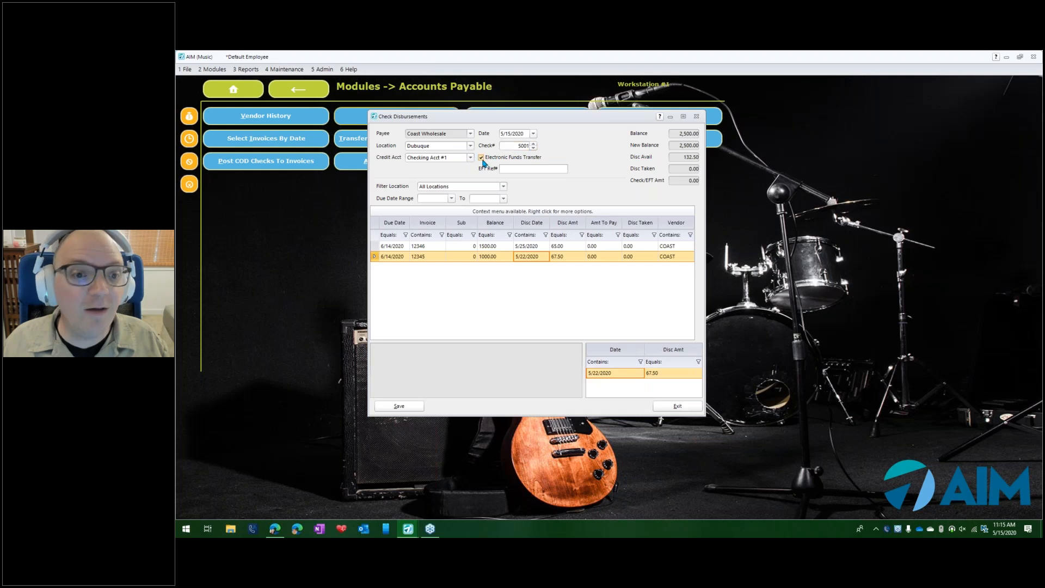
pyautogui.click(527, 170)
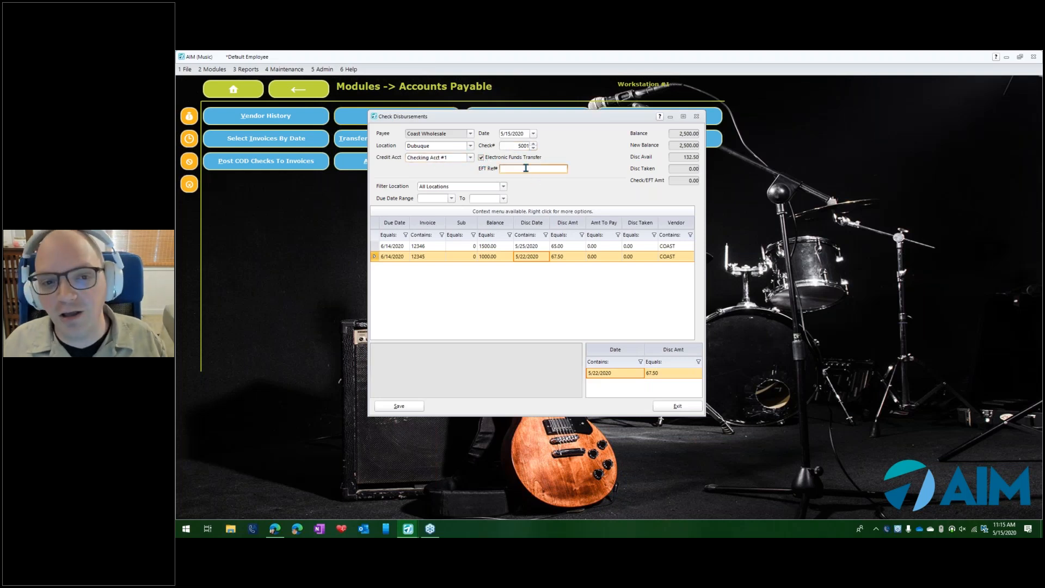
pyautogui.write('4576')
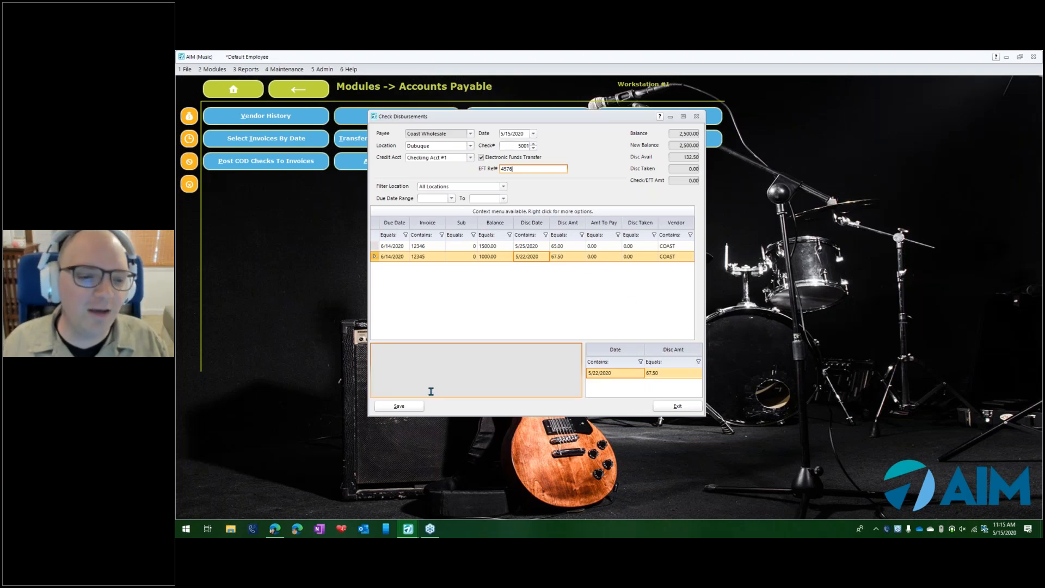
# - Pay invoice 12345 with a discount taken of 67.50 and an amount to pay of 932.50, and save the disbursement
pyautogui.click(403, 407)
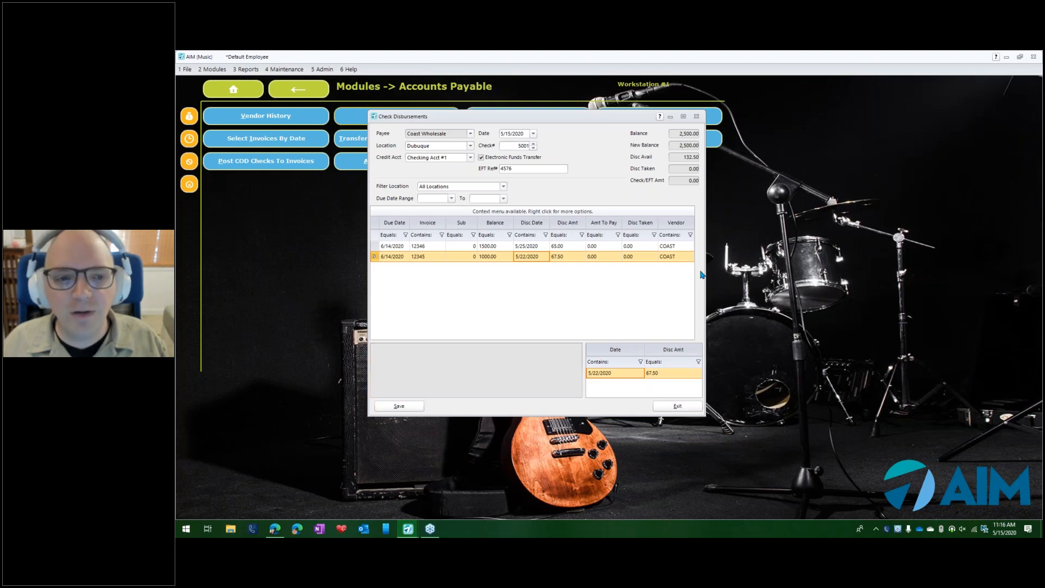
pyautogui.moveTo(701, 277)
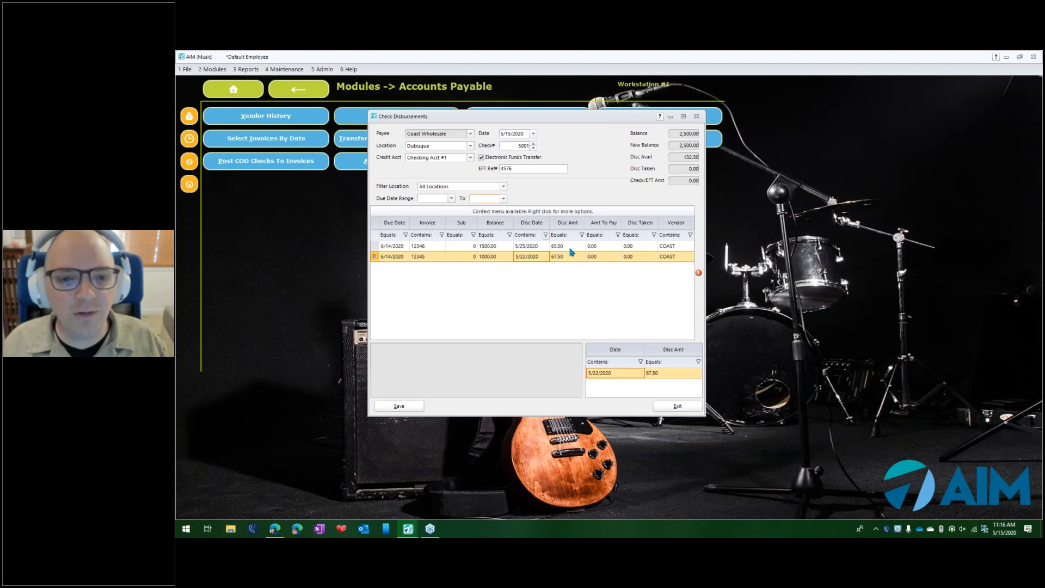
pyautogui.doubleClick(537, 260)
pyautogui.press('Tab')
pyautogui.press('Tab')
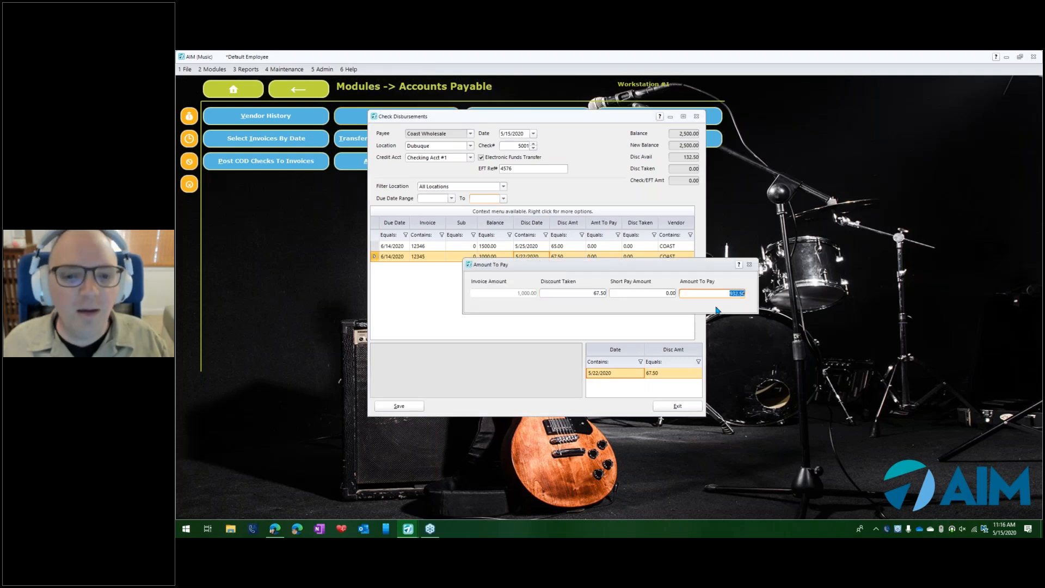
pyautogui.press('Return')
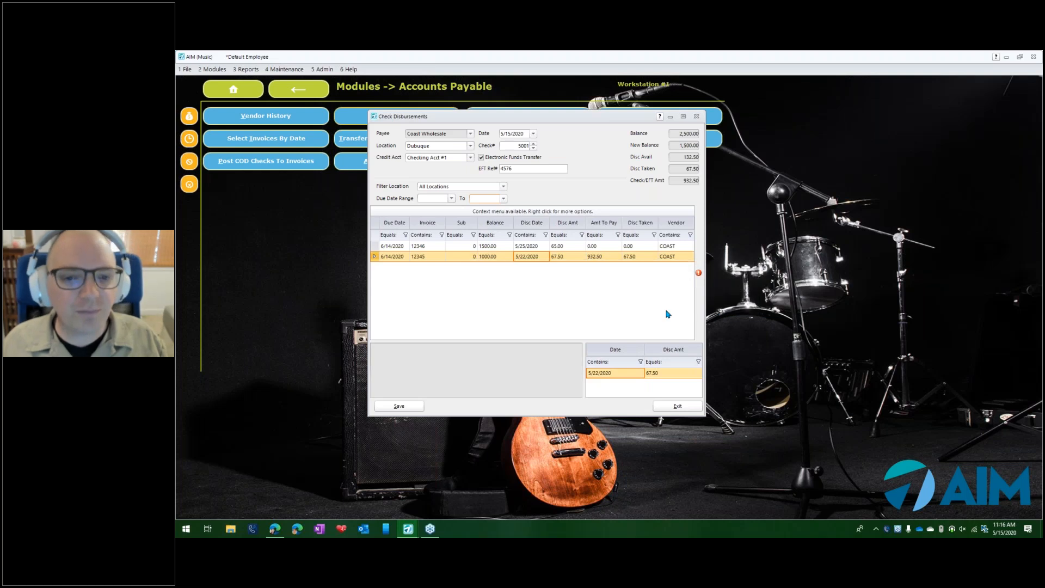
pyautogui.click(399, 407)
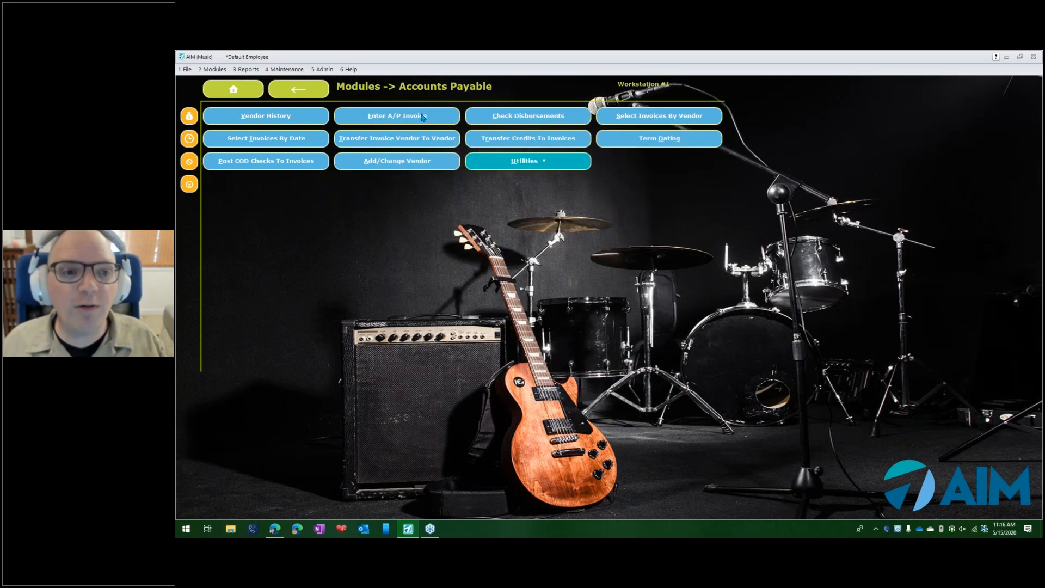
# - Open Check Disbursements again for Coast Wholesale, check the discount available, and date the payment 5/26/2020
pyautogui.click(542, 119)
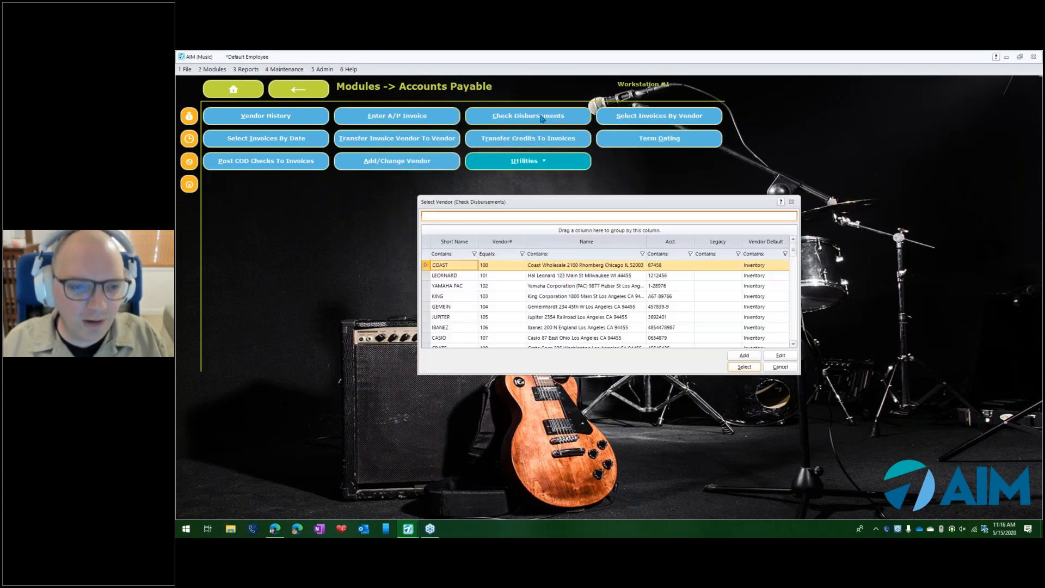
pyautogui.press('Escape')
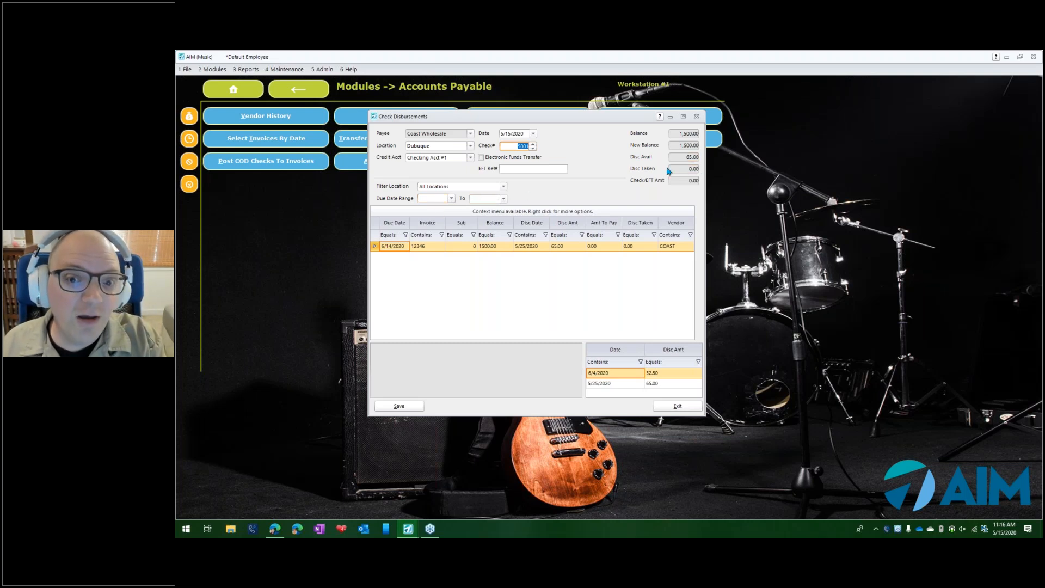
pyautogui.click(689, 157)
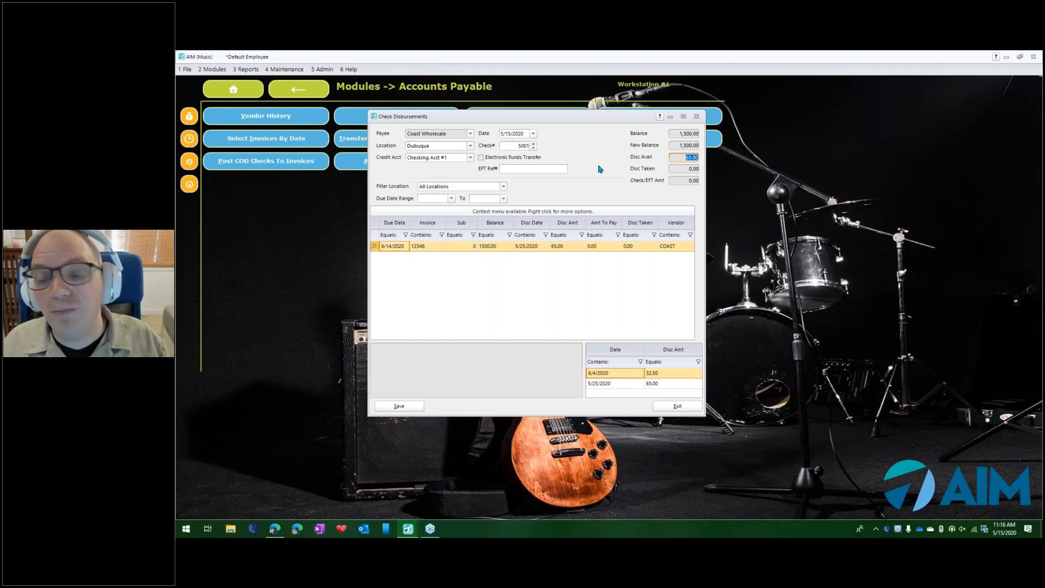
pyautogui.click(532, 134)
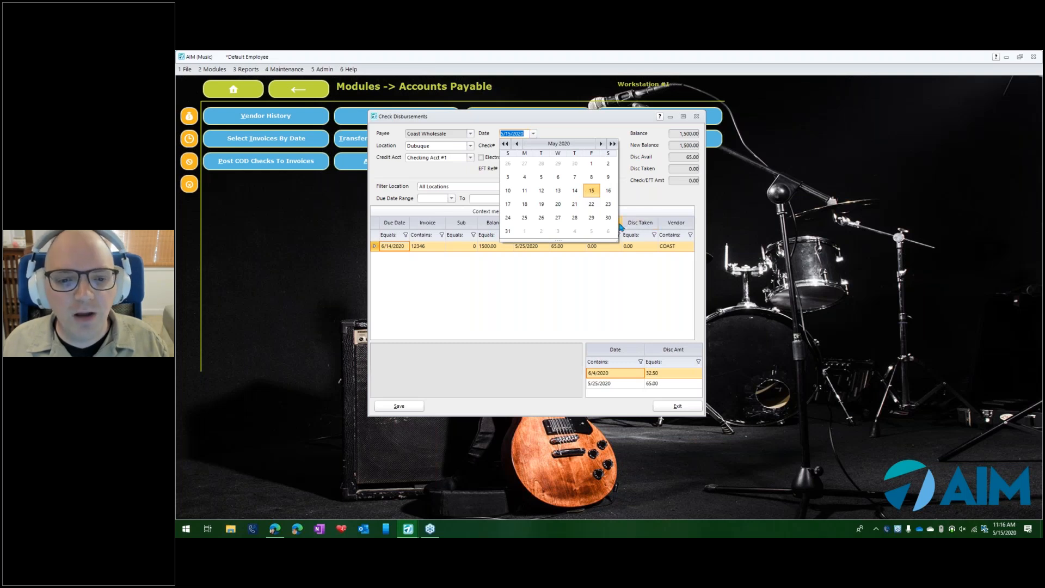
pyautogui.click(541, 218)
pyautogui.press('Tab')
pyautogui.press('Tab')
pyautogui.press('Tab')
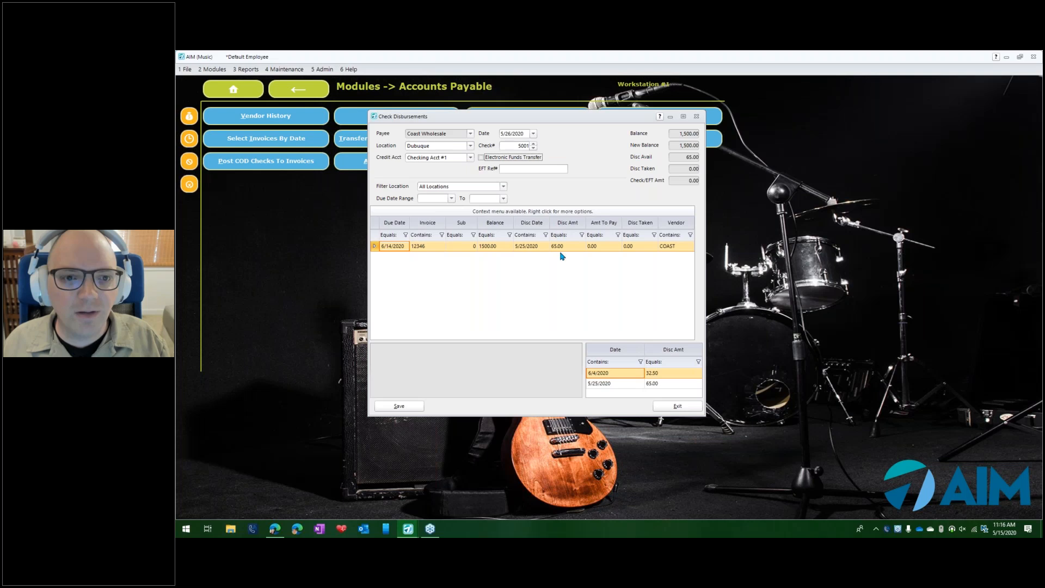
# - Pay invoice 12346 with the discount taken set to 32.50 and the rest of the invoice as the amount to pay
pyautogui.doubleClick(496, 248)
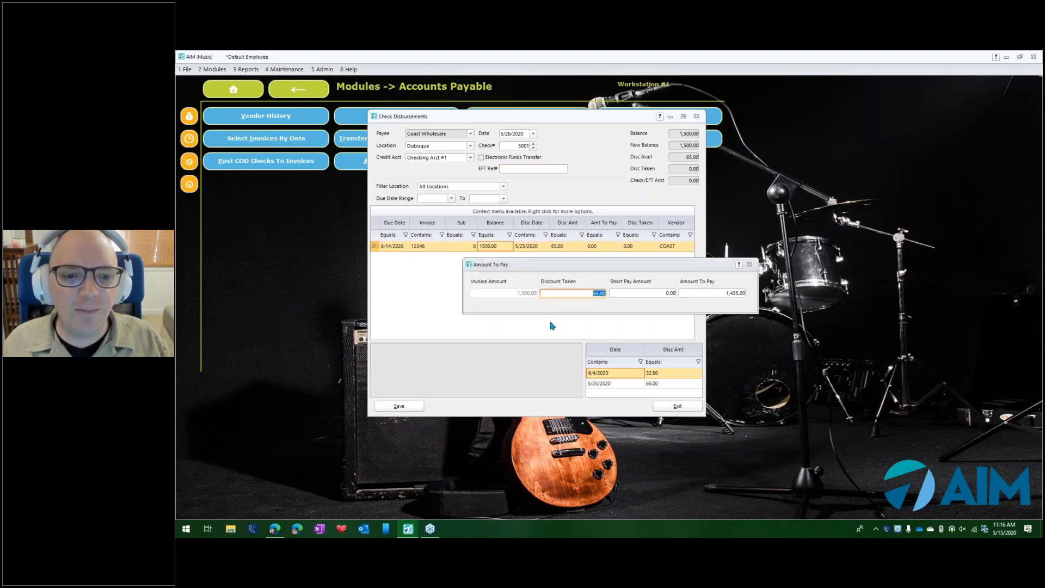
pyautogui.write('32.50')
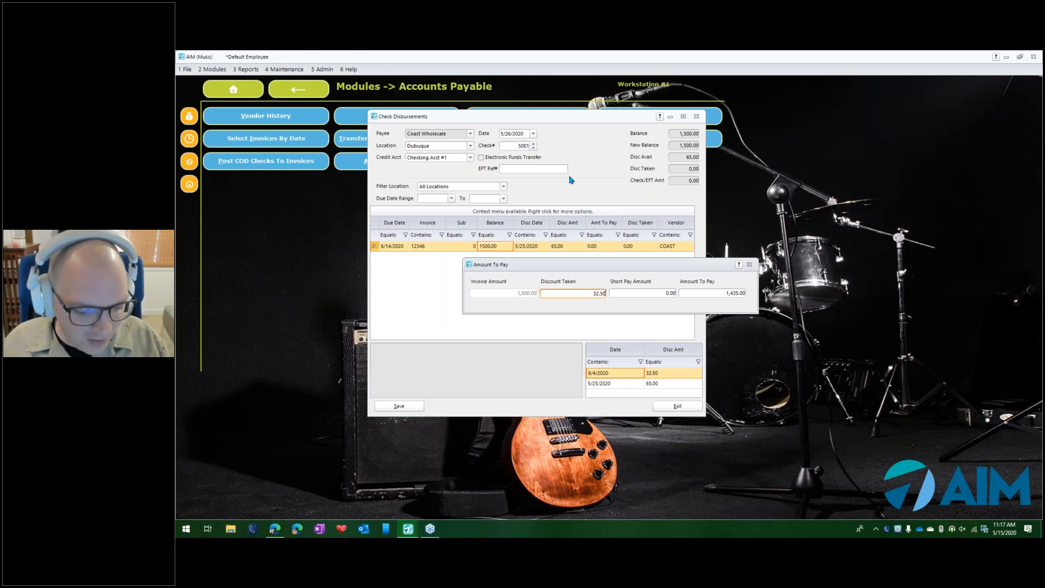
pyautogui.press('Tab')
pyautogui.press('Tab')
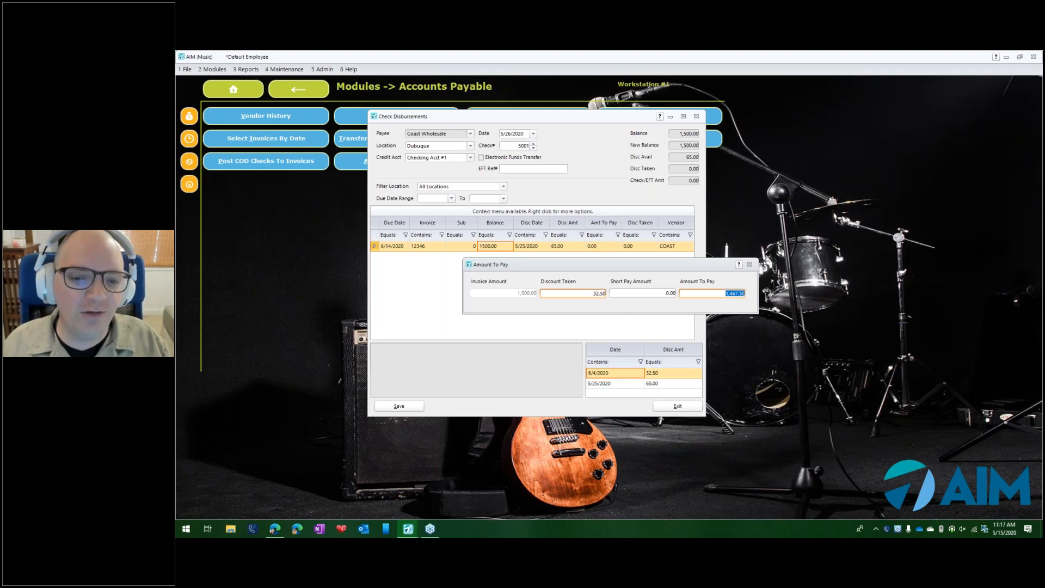
pyautogui.click(651, 338)
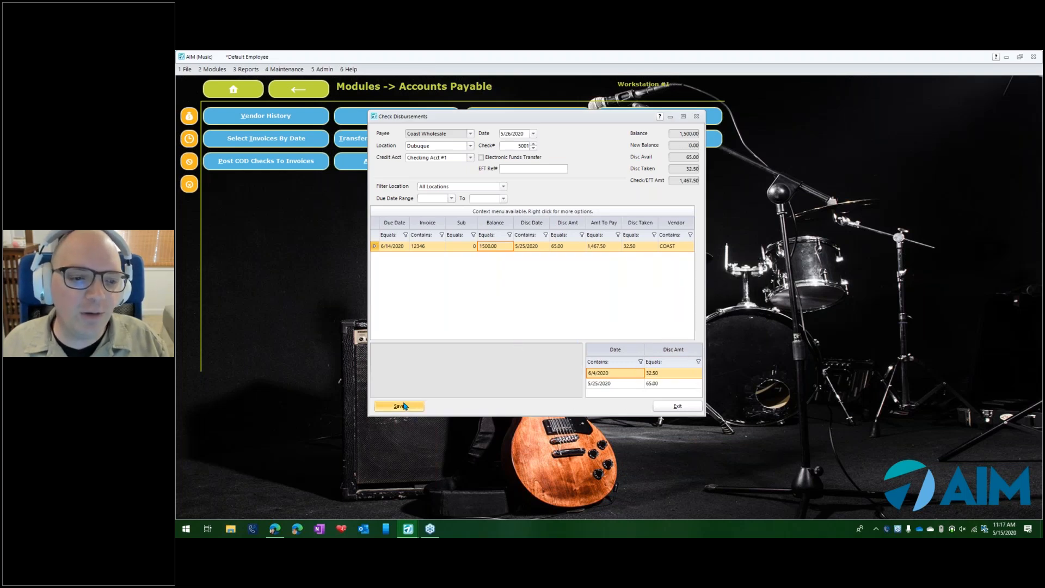
# - Mark the payment as an Electronic Funds Transfer with EFT reference 34634 and save the disbursement
pyautogui.click(481, 157)
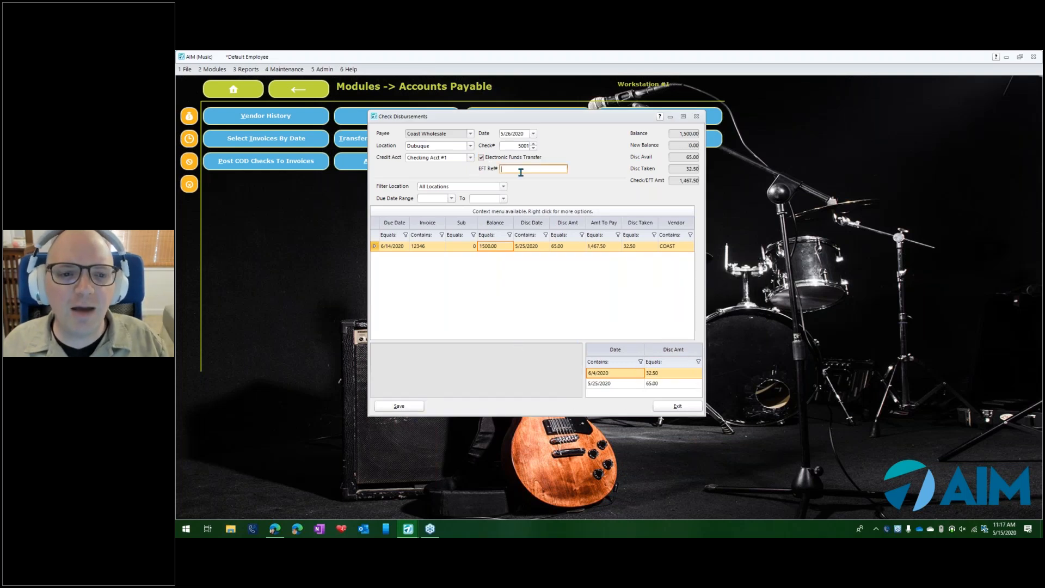
pyautogui.write('34634')
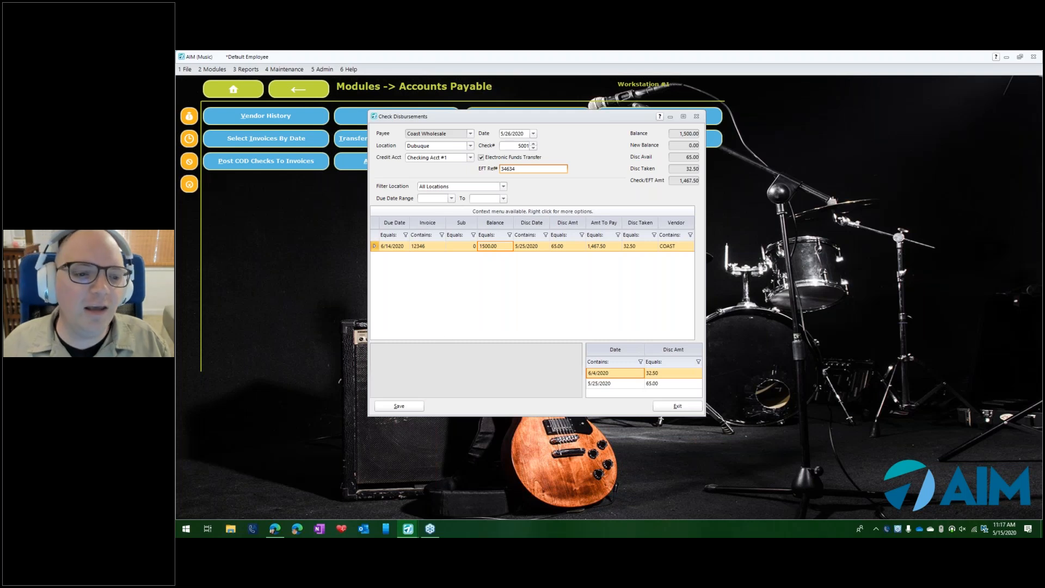
pyautogui.click(411, 406)
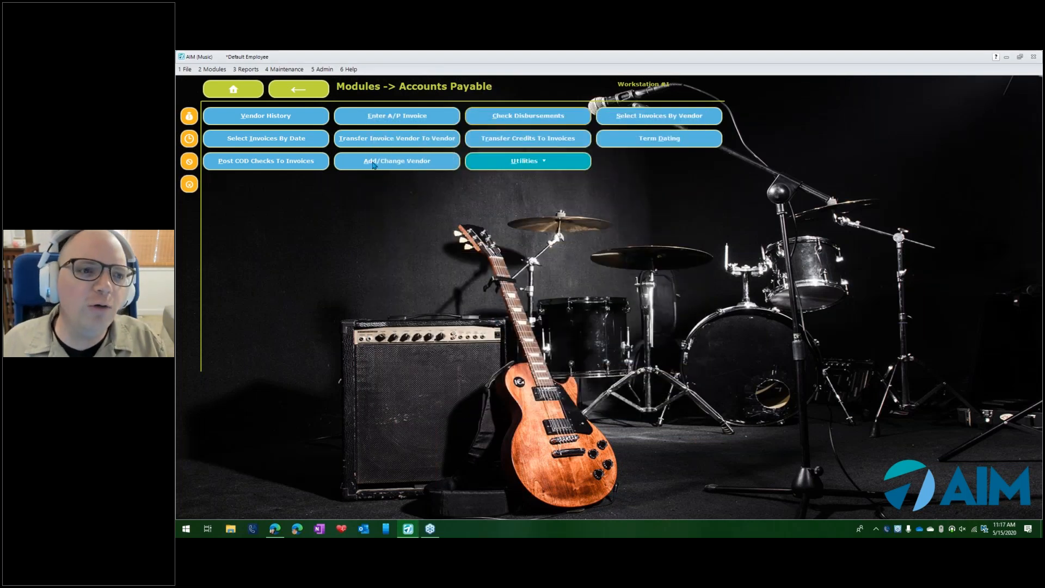
# - Run the detailed Lost Discounts report on screen for all locations, dated 5/15/2020 to 6/15/2020
pyautogui.click(250, 70)
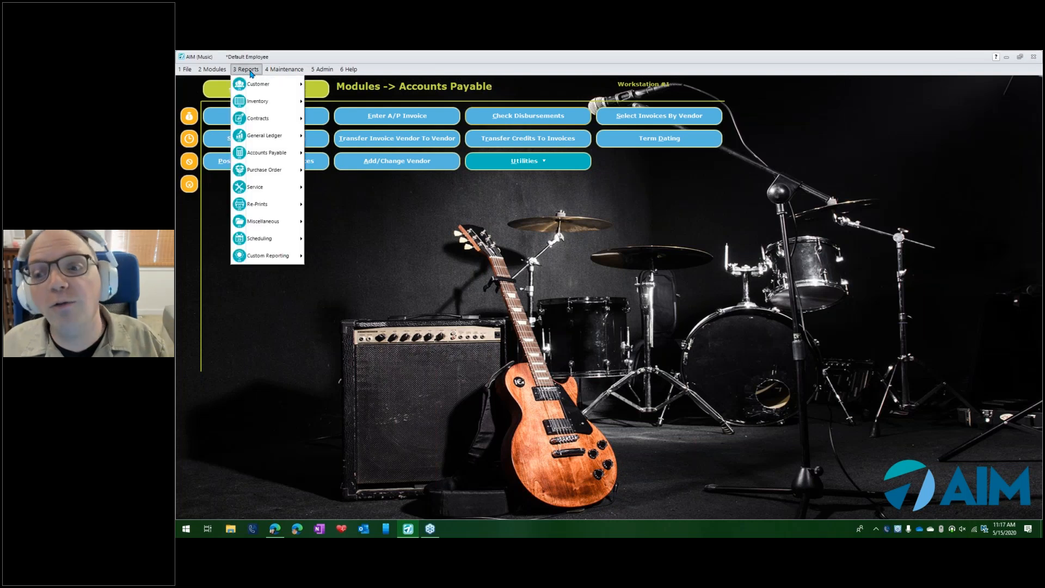
pyautogui.moveTo(279, 155)
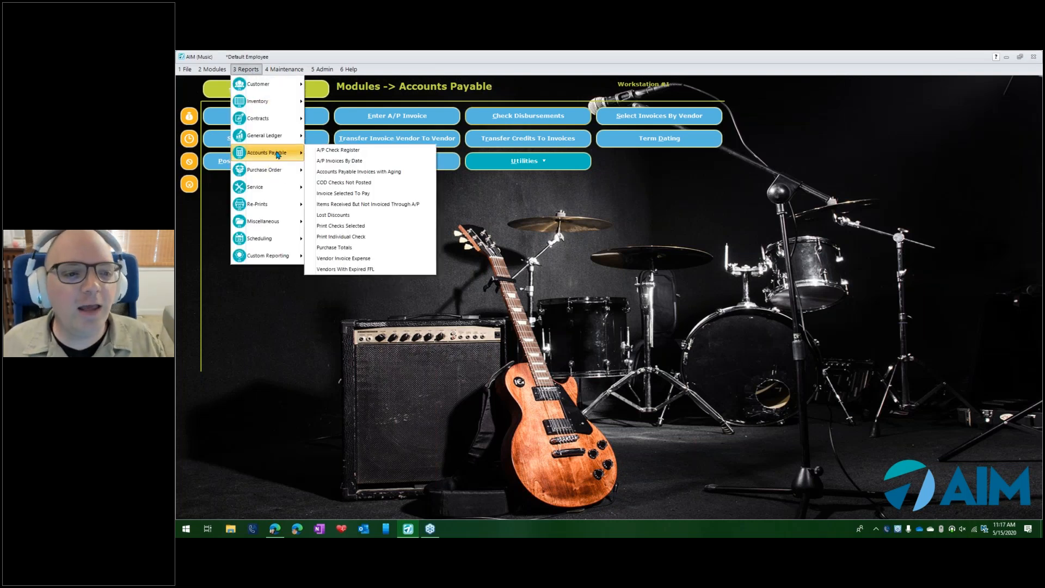
pyautogui.click(344, 217)
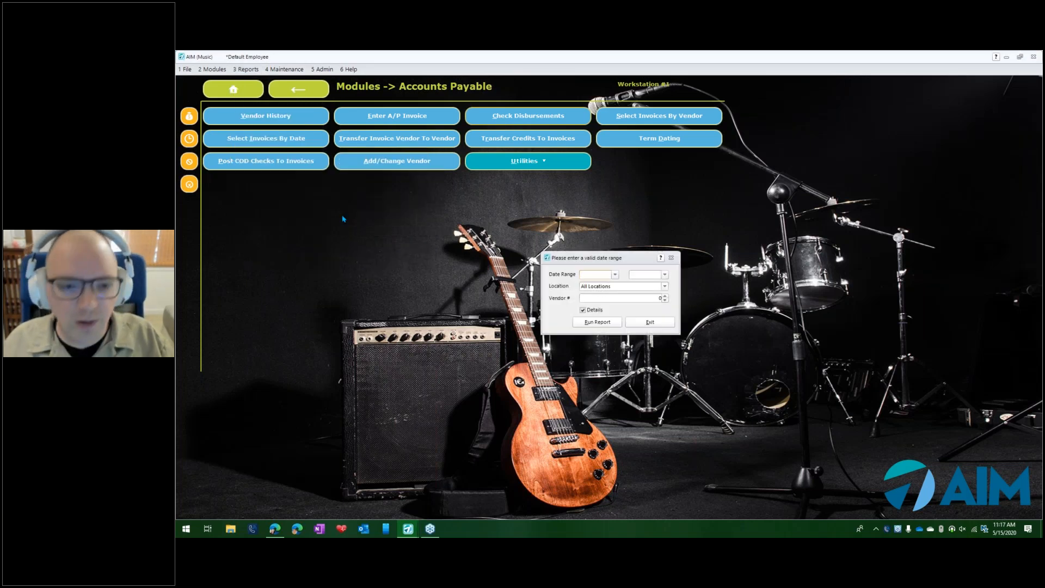
pyautogui.write('06')
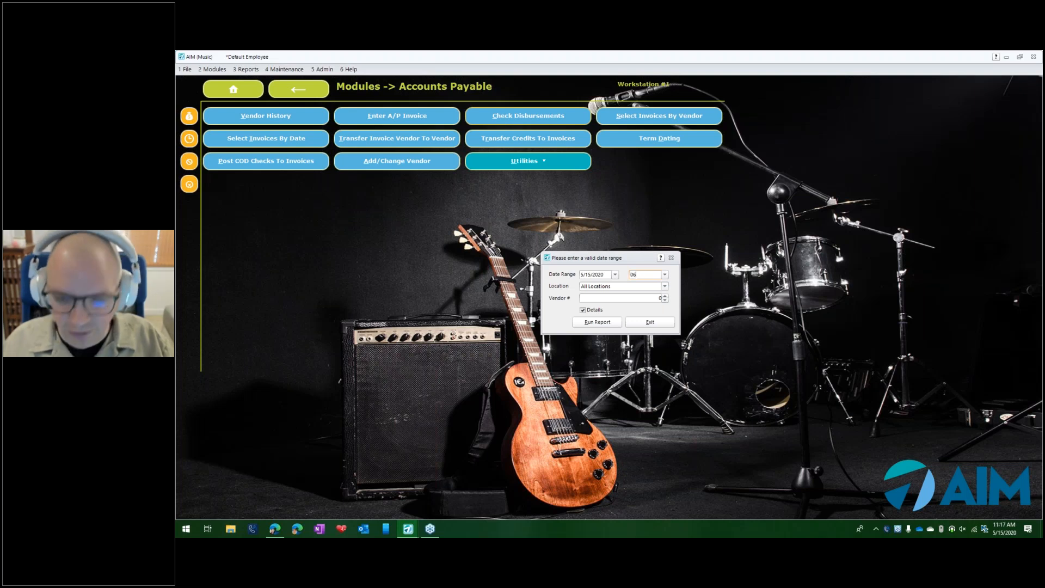
pyautogui.write('152020')
pyautogui.press('Tab')
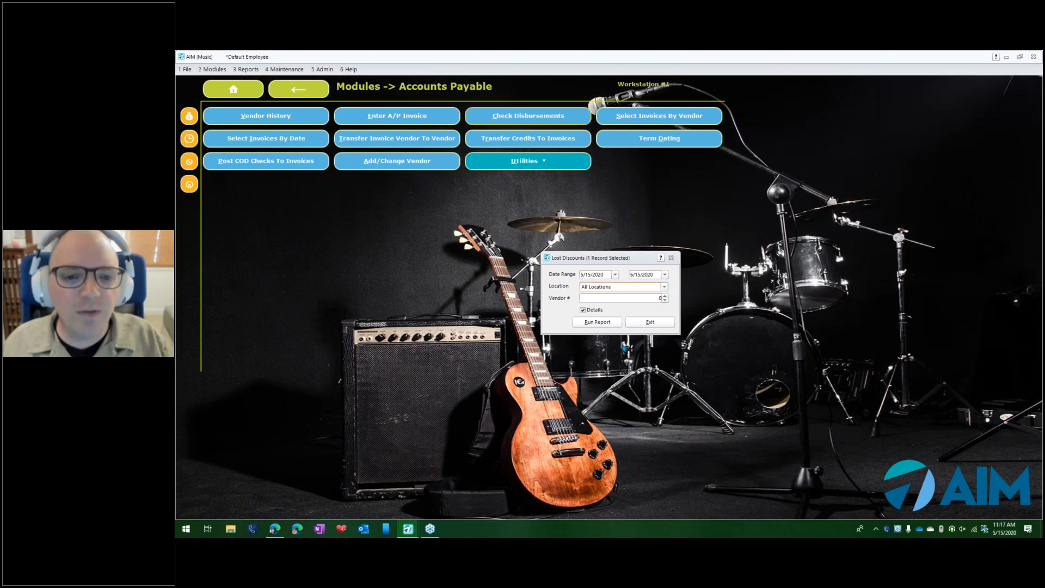
pyautogui.click(602, 325)
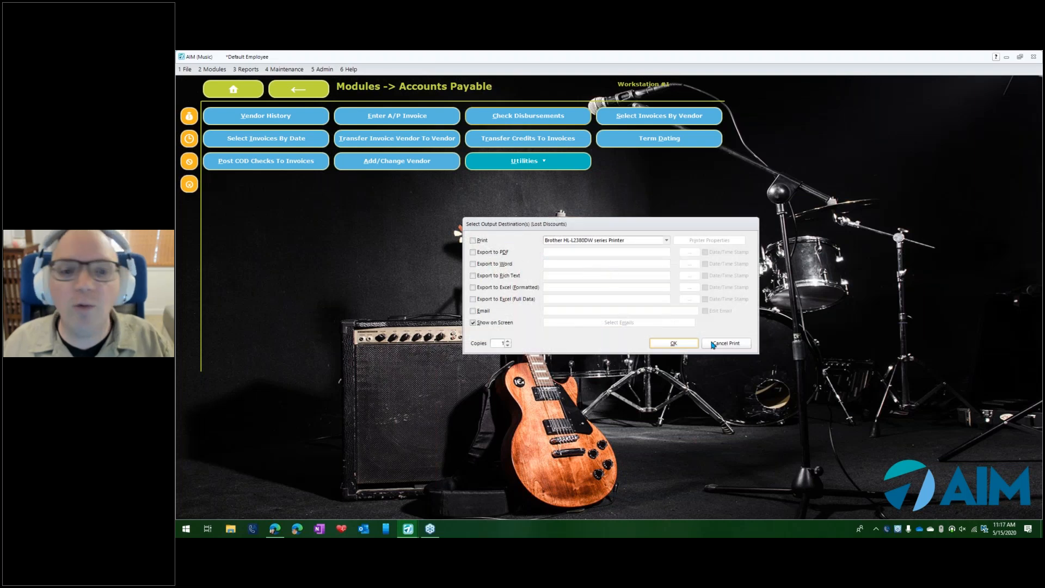
pyautogui.click(684, 348)
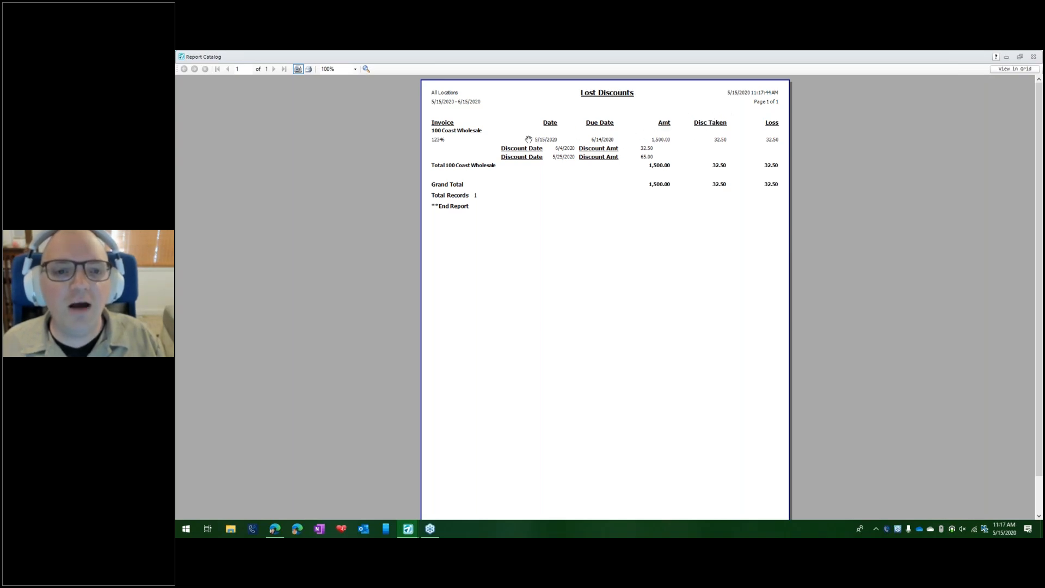
# - Examine the discount taken and the loss for invoice 12346 in the report, and close the Lost Discounts report and its options
pyautogui.scroll(4, 660, 139)
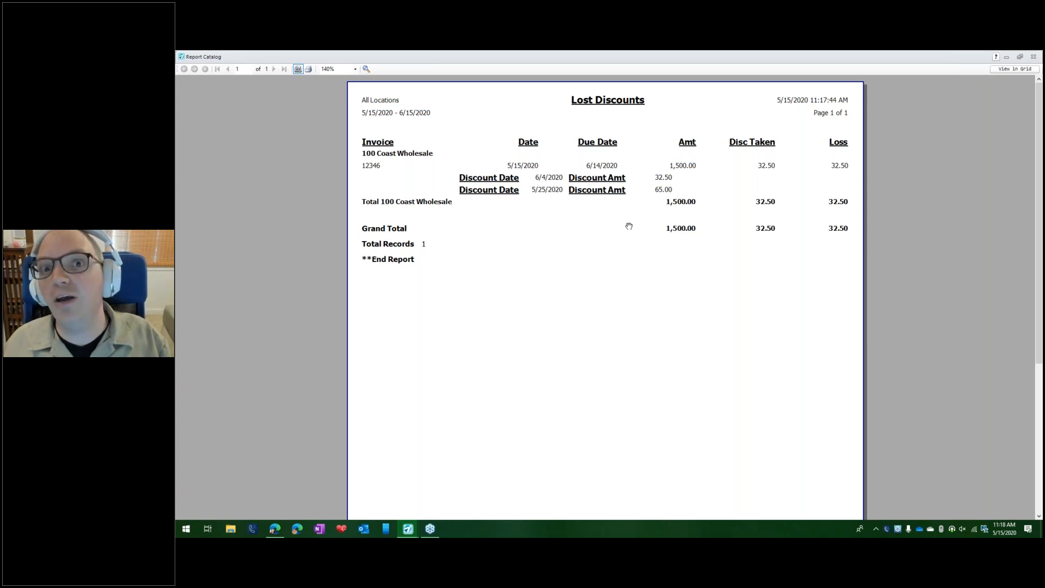
pyautogui.press('Escape')
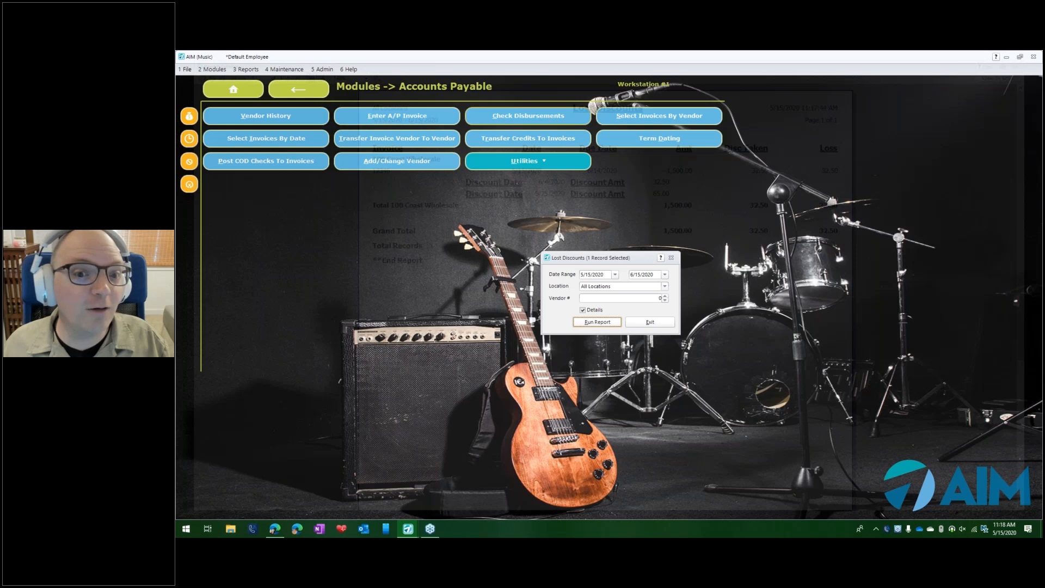
pyautogui.click(650, 323)
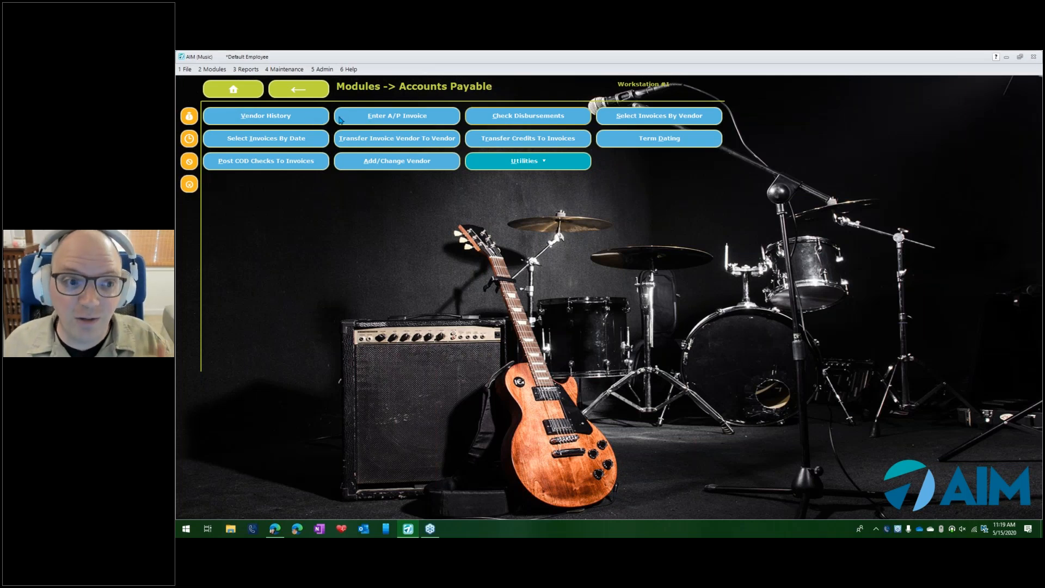
# - Open the Coast Wholesale vendor record and view its Discount Days details
pyautogui.click(402, 165)
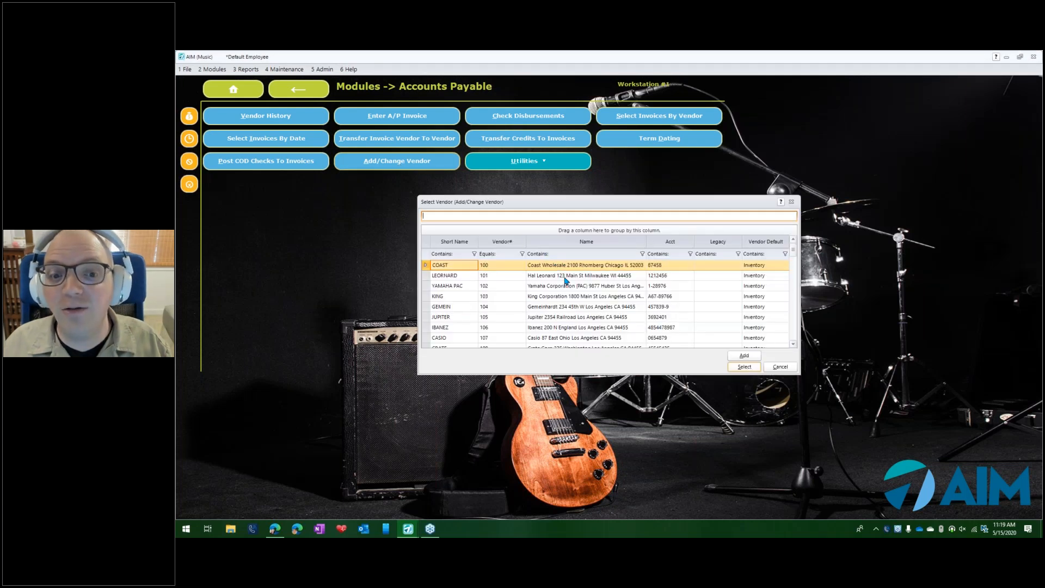
pyautogui.doubleClick(559, 265)
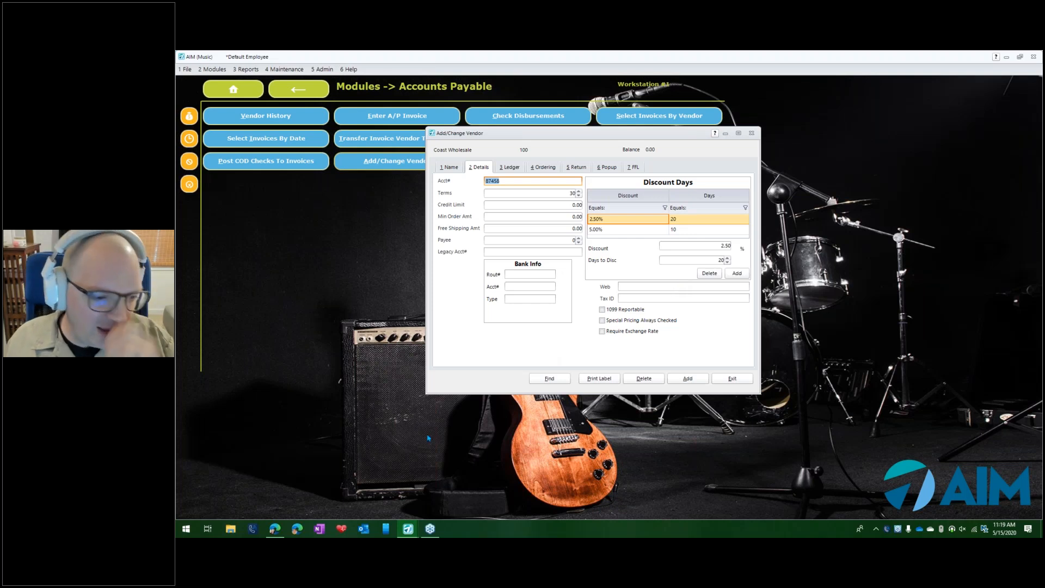
# - Switch to the Edge browser, view the Free Webinars list through the Member Portal on tritechretail.com, and return to AIM
pyautogui.click(297, 533)
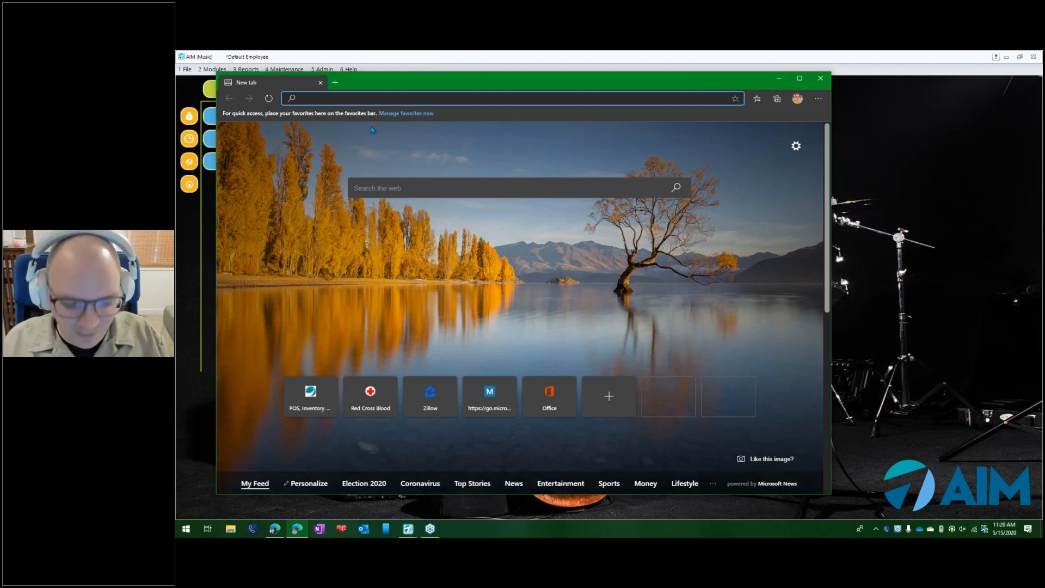
pyautogui.write('trit')
pyautogui.press('Return')
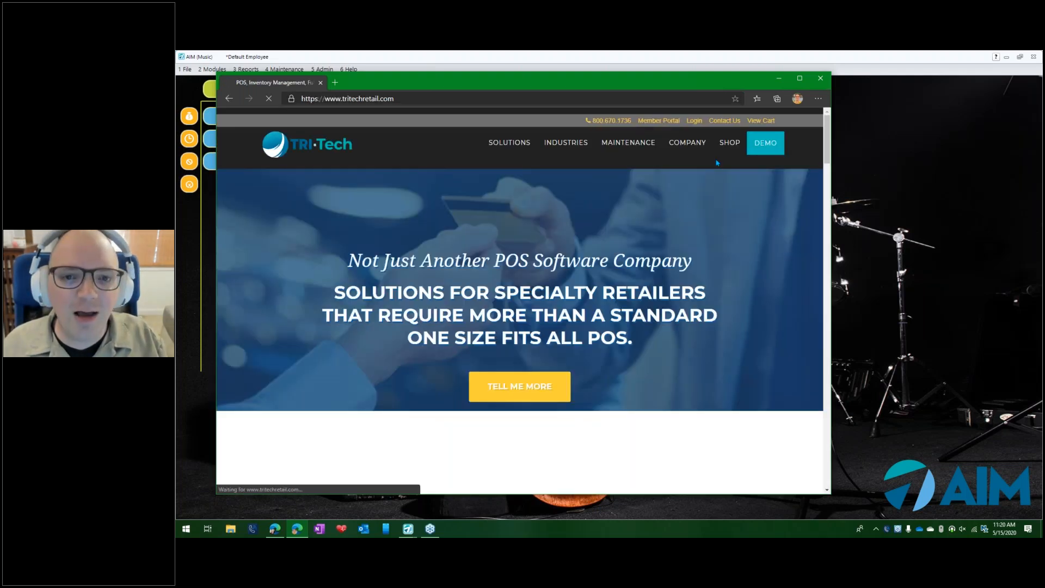
pyautogui.click(653, 122)
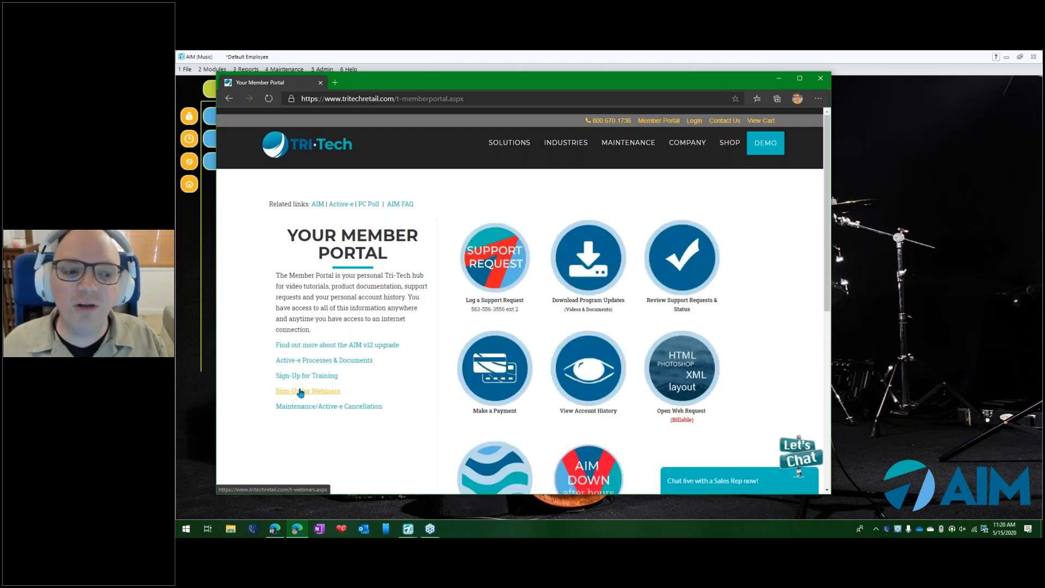
pyautogui.click(300, 391)
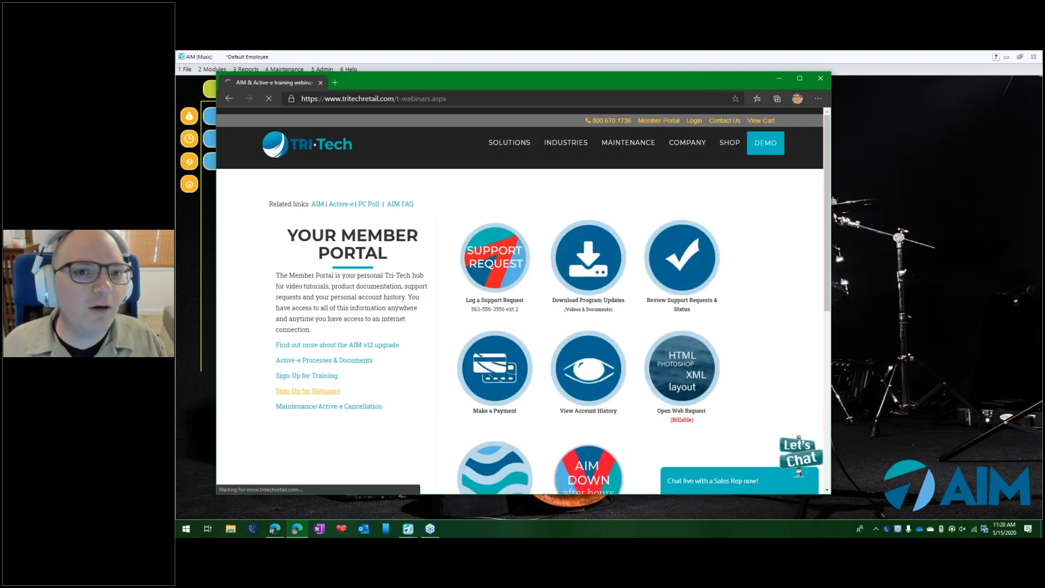
pyautogui.click(504, 315)
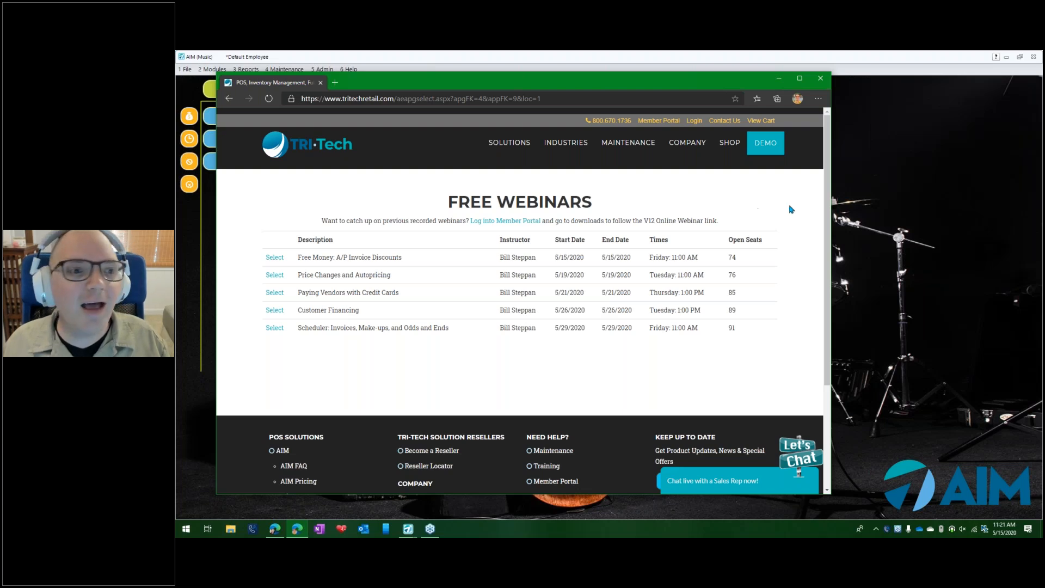
pyautogui.click(876, 203)
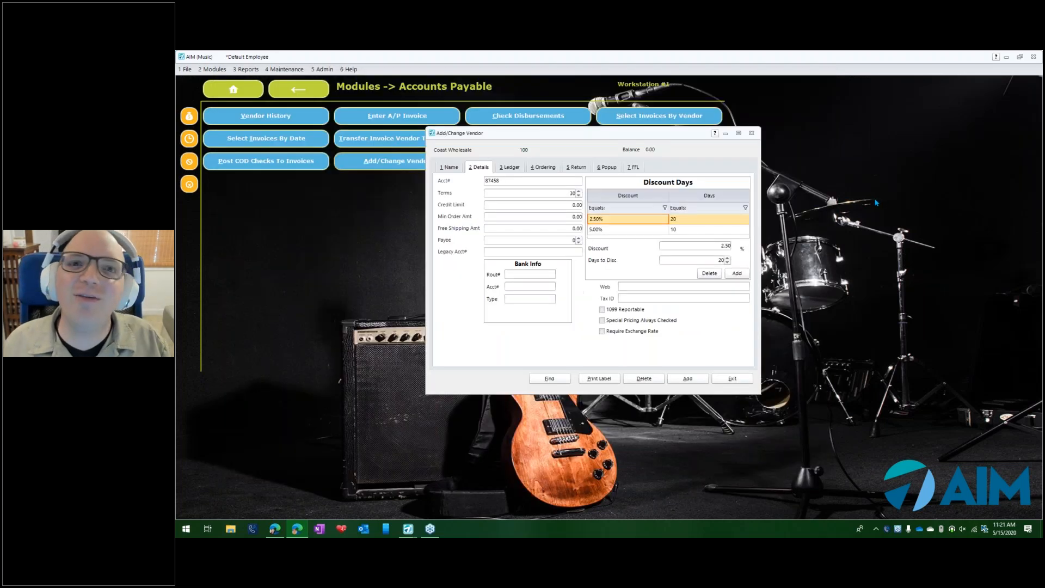